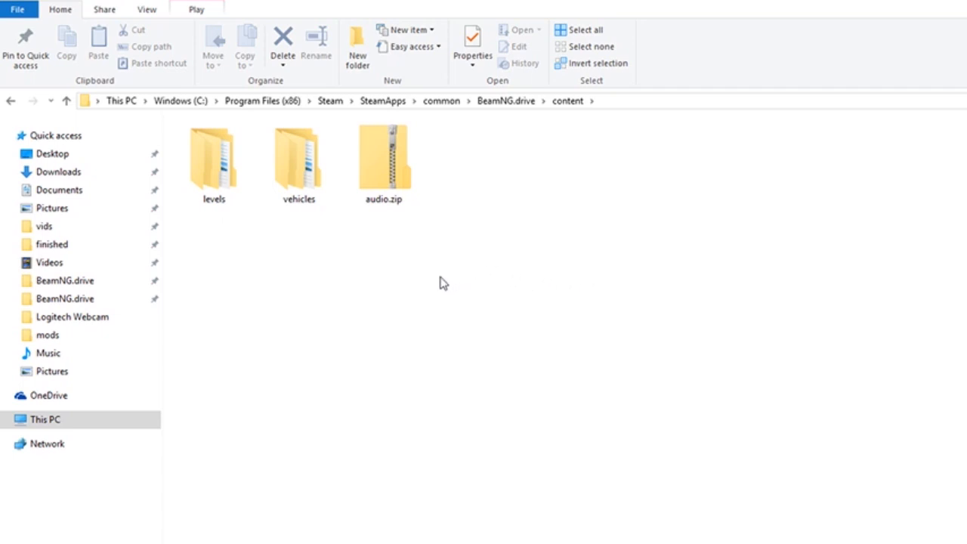
Open the scenarios folder of the jungle_rock_island level inside jungle_rock_island.zip in the game's content\levels folder
left_click(202, 190)
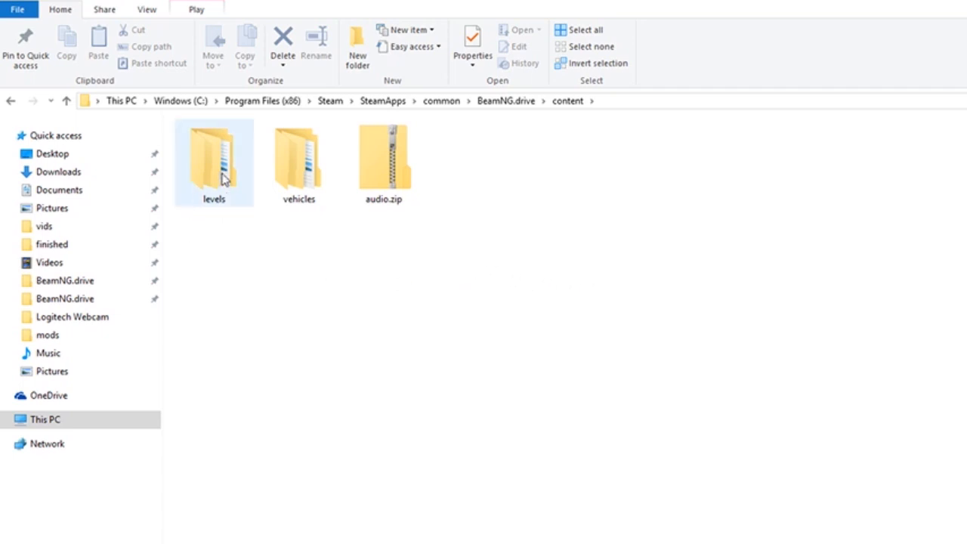
double_click(219, 174)
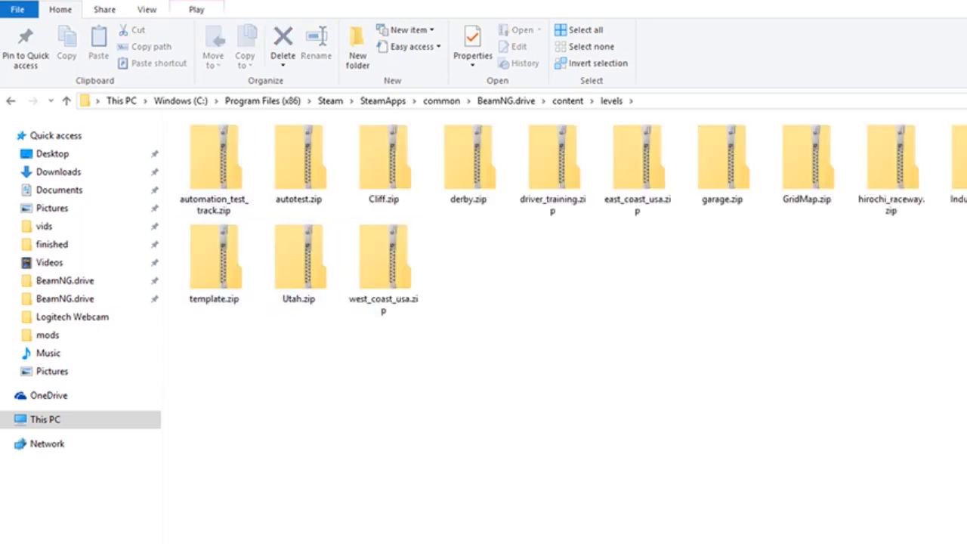
double_click(966, 167)
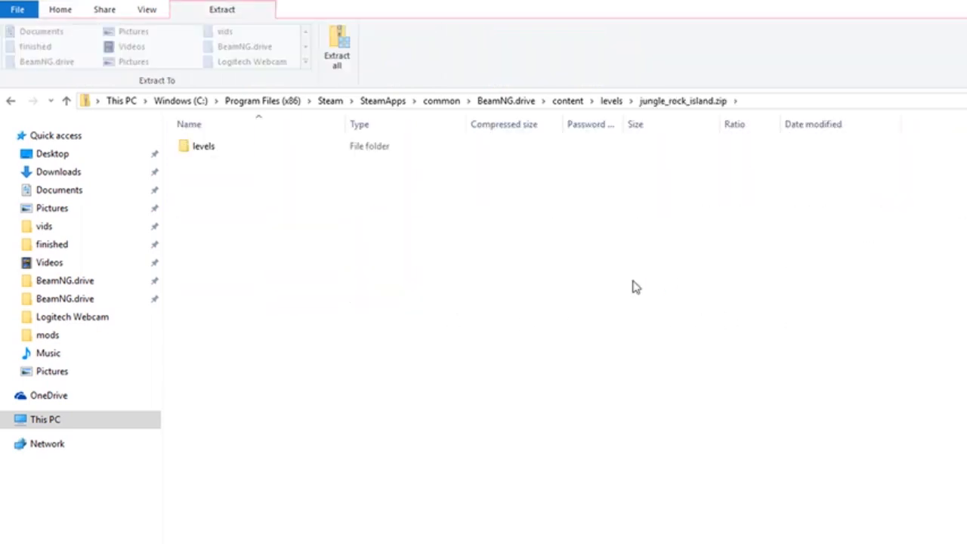
double_click(207, 150)
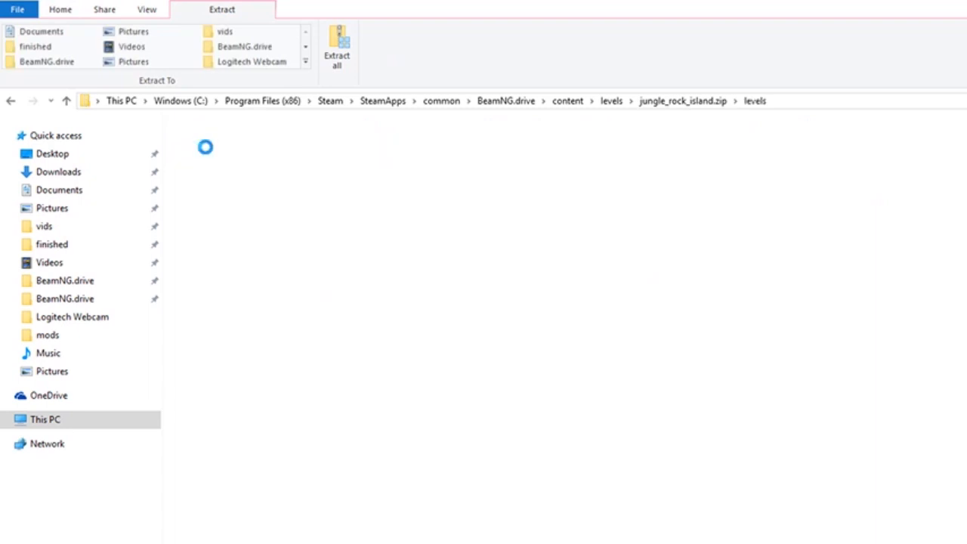
double_click(222, 150)
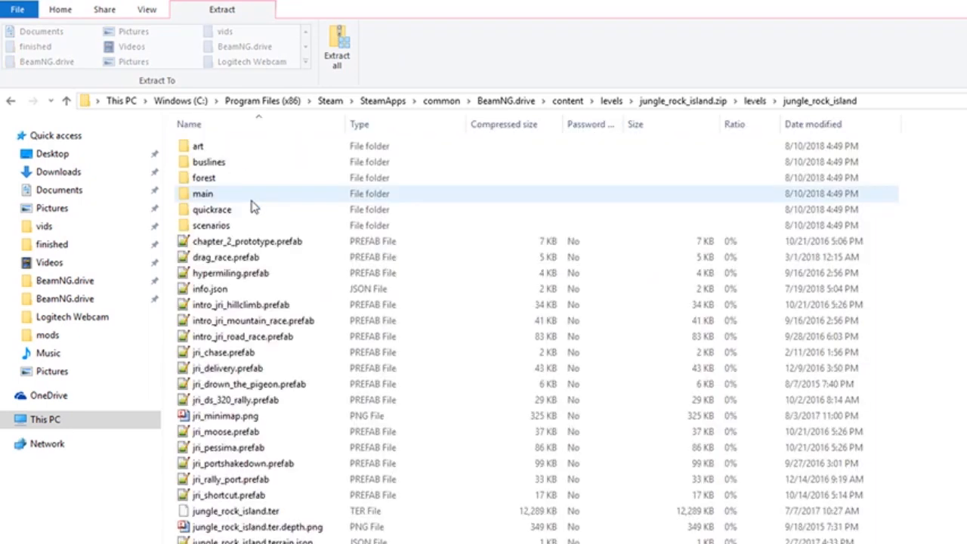
double_click(241, 225)
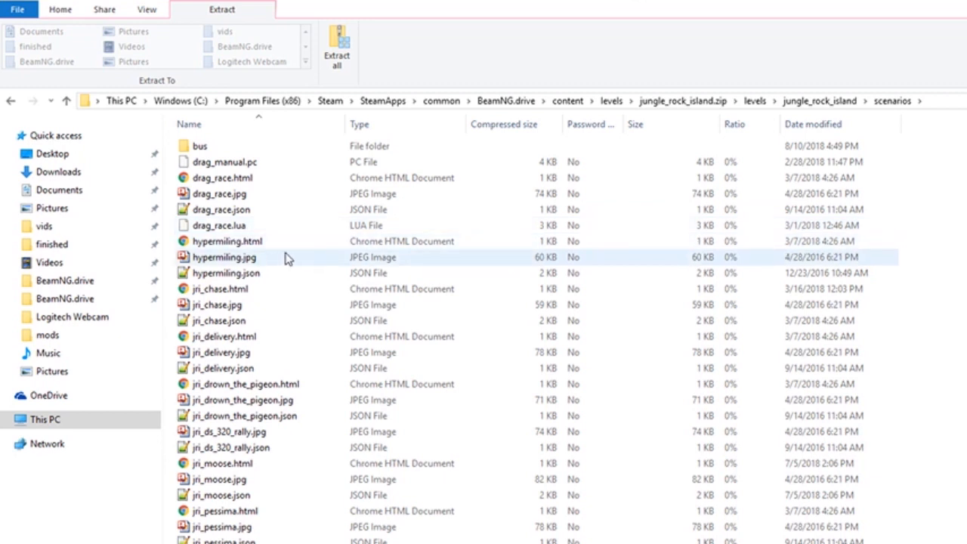
Copy jri_ds_320_rally.jpg and jri_ds_320_rally.json from the level's scenarios folder
left_click(300, 439)
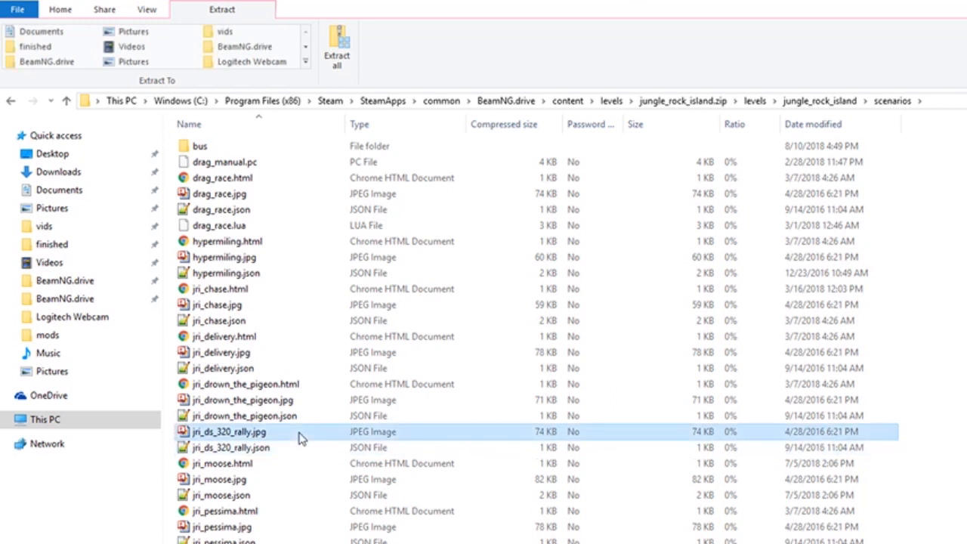
left_click(295, 451, "ctrl")
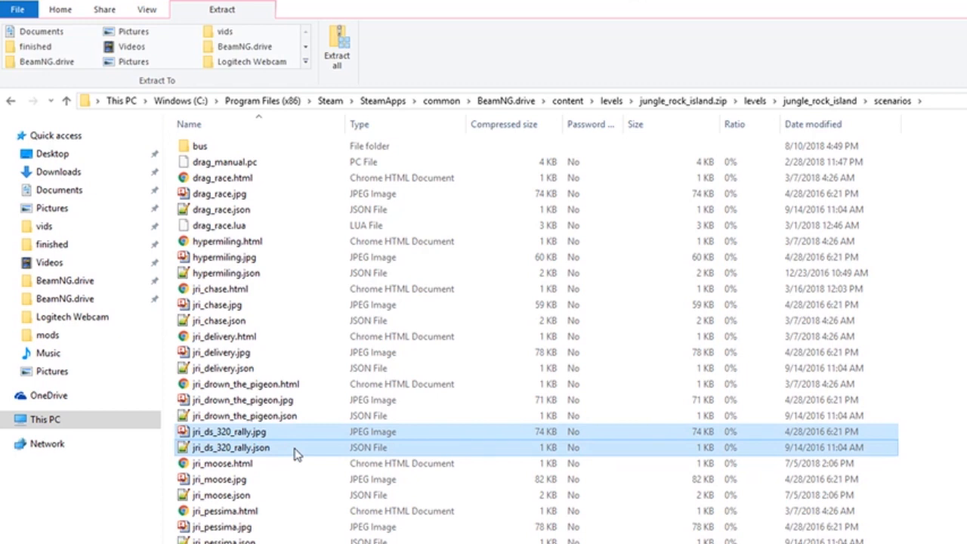
right_click(295, 452)
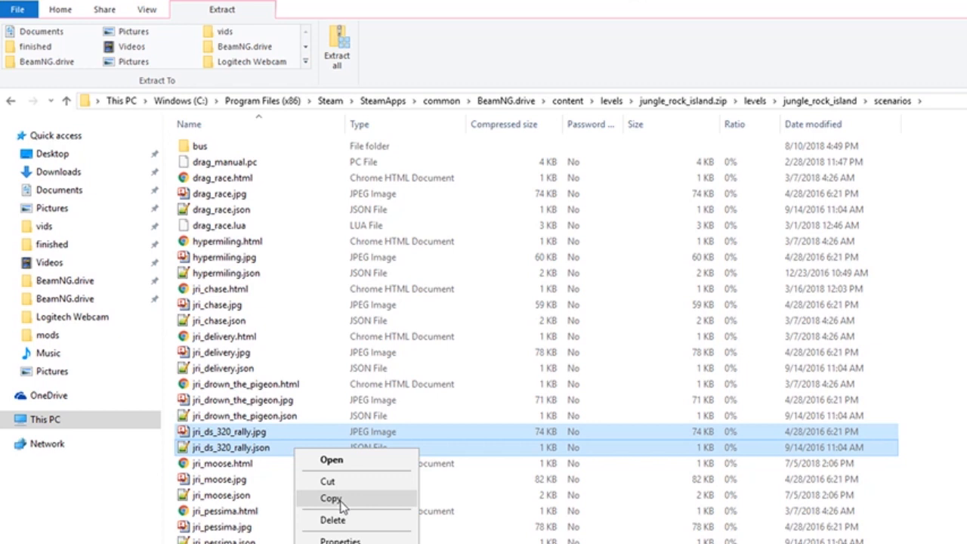
left_click(340, 505)
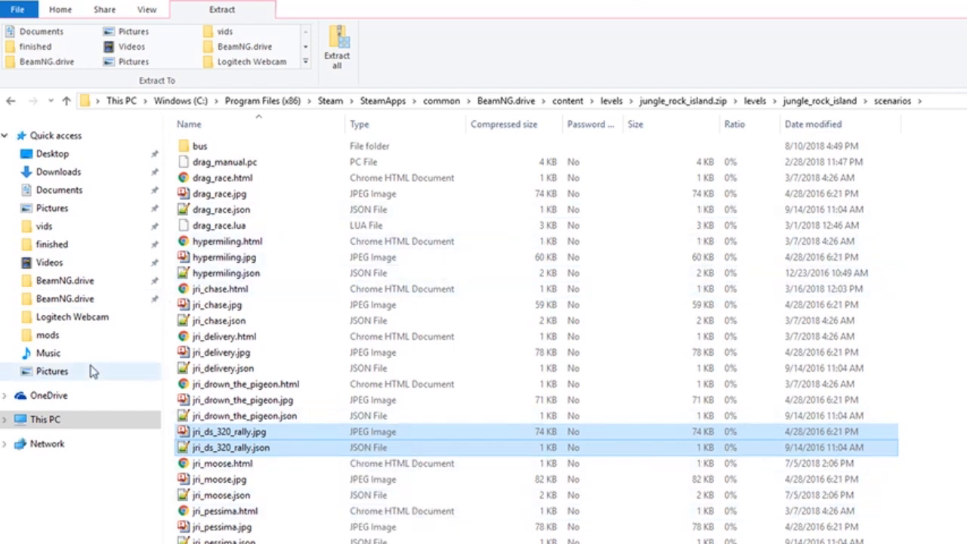
Go to the levels folder inside the BeamNG.drive folder in Documents
left_click(53, 298)
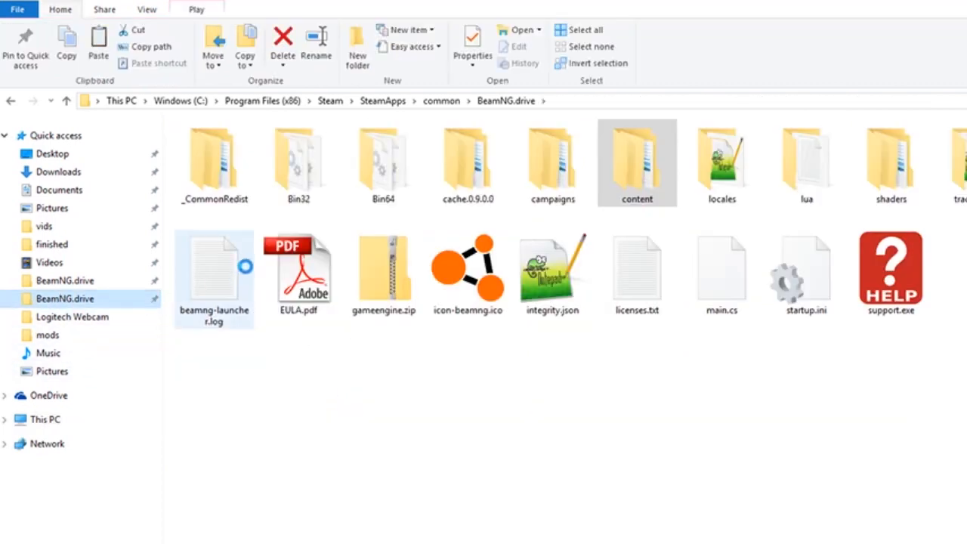
left_click(68, 282)
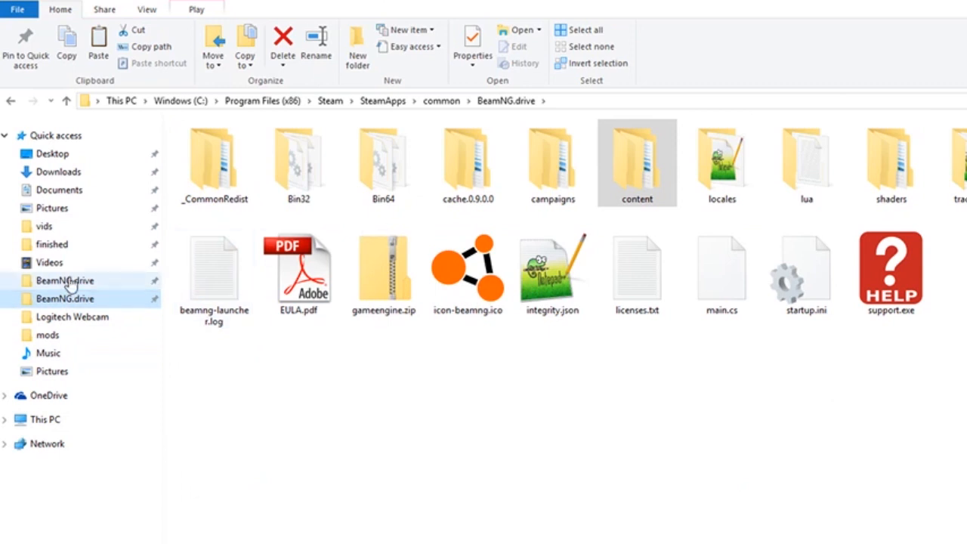
double_click(210, 289)
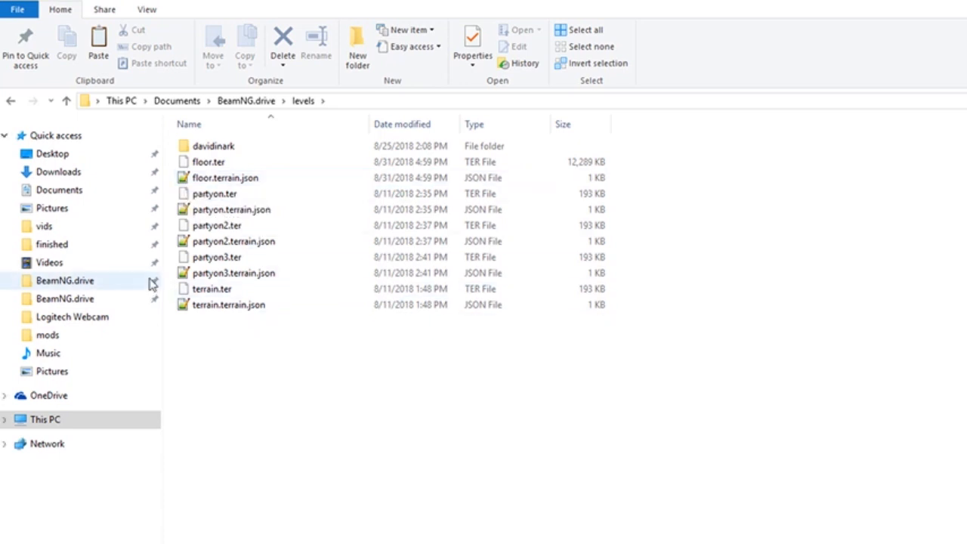
left_click(11, 102)
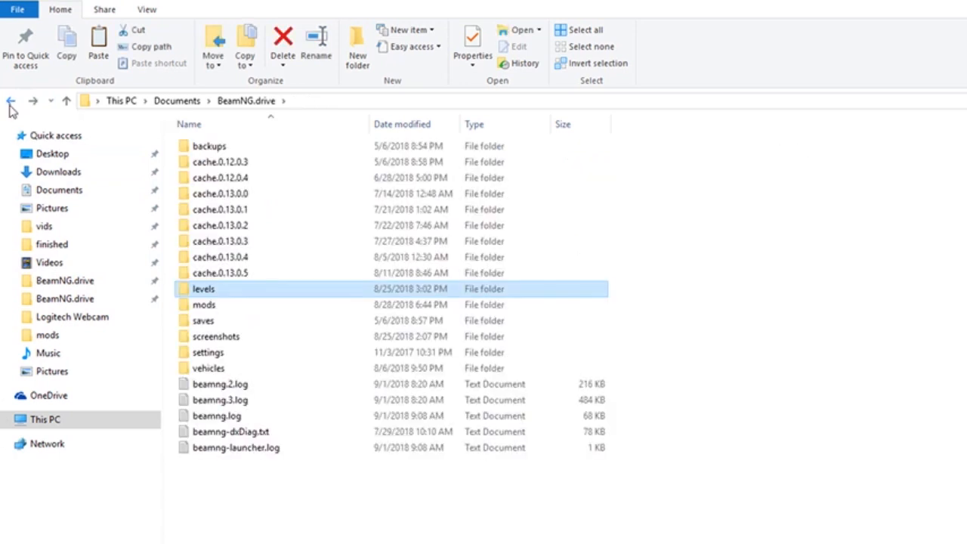
double_click(198, 294)
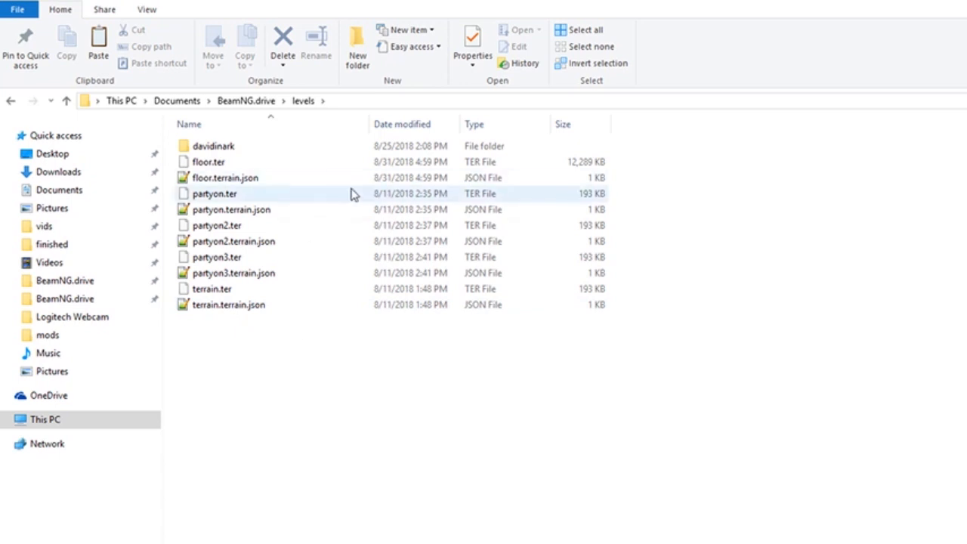
Create a new folder named small_island in the user's levels folder
left_click(360, 59)
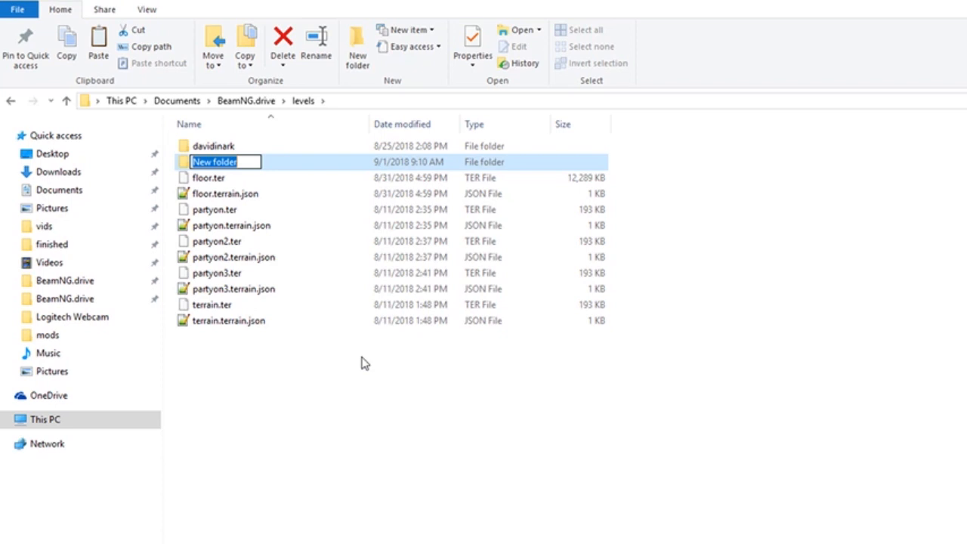
type("small")
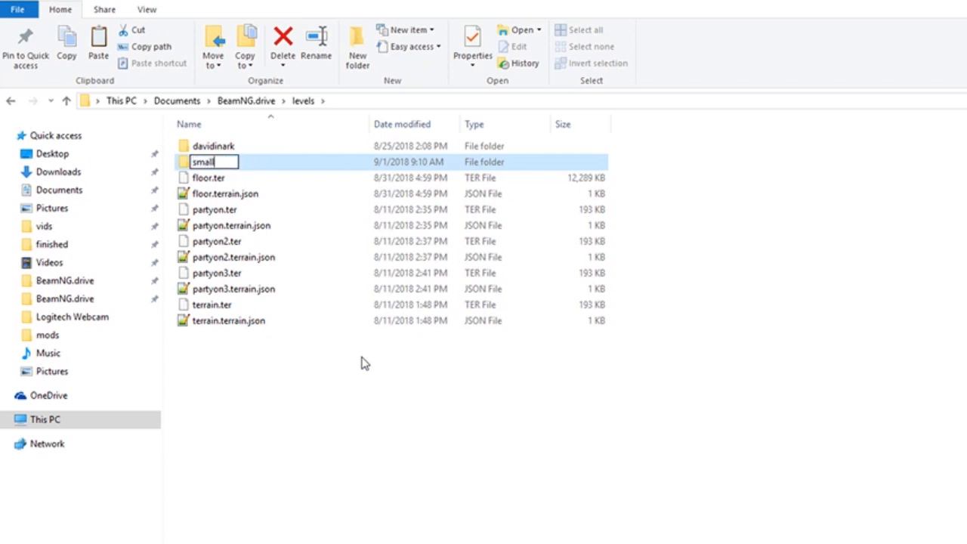
type("_island")
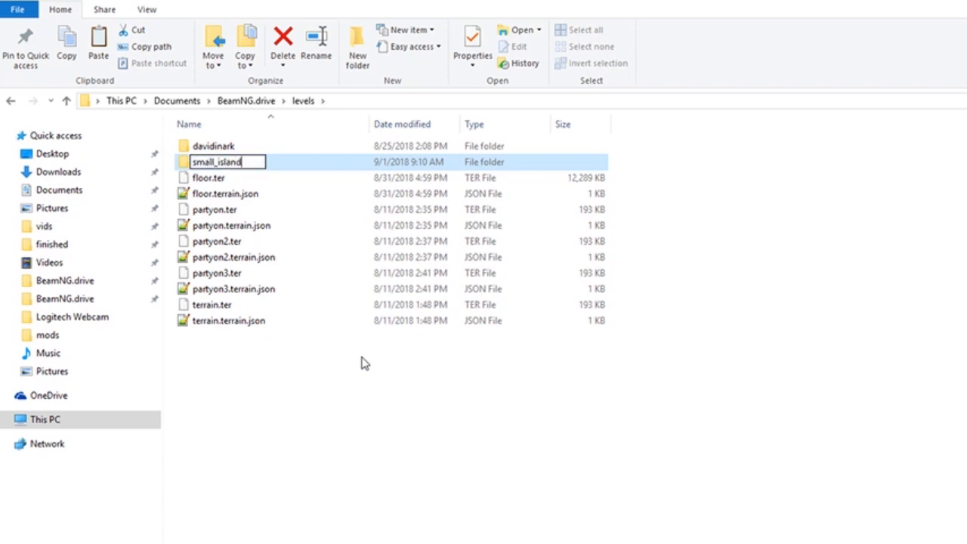
key("Return")
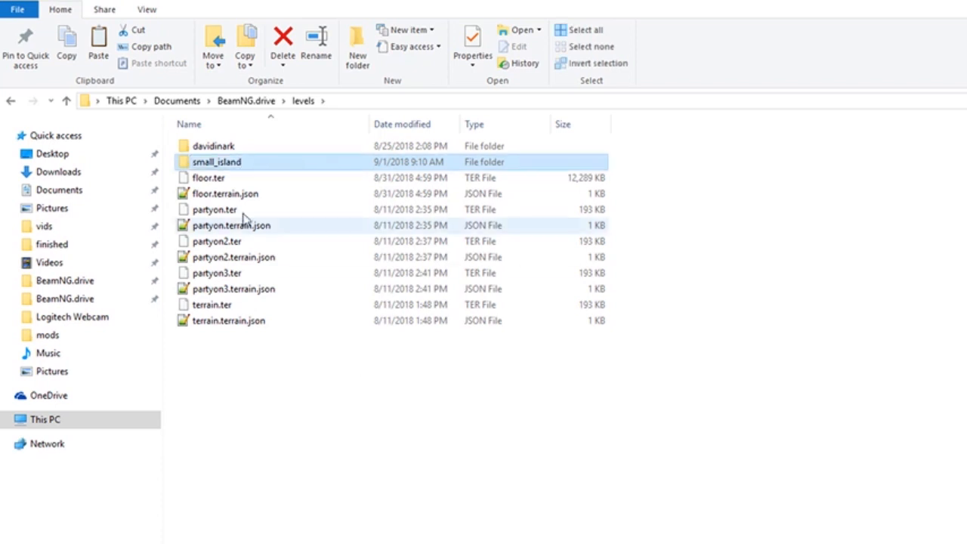
Create a new folder named scenarios inside the small_island folder
double_click(217, 164)
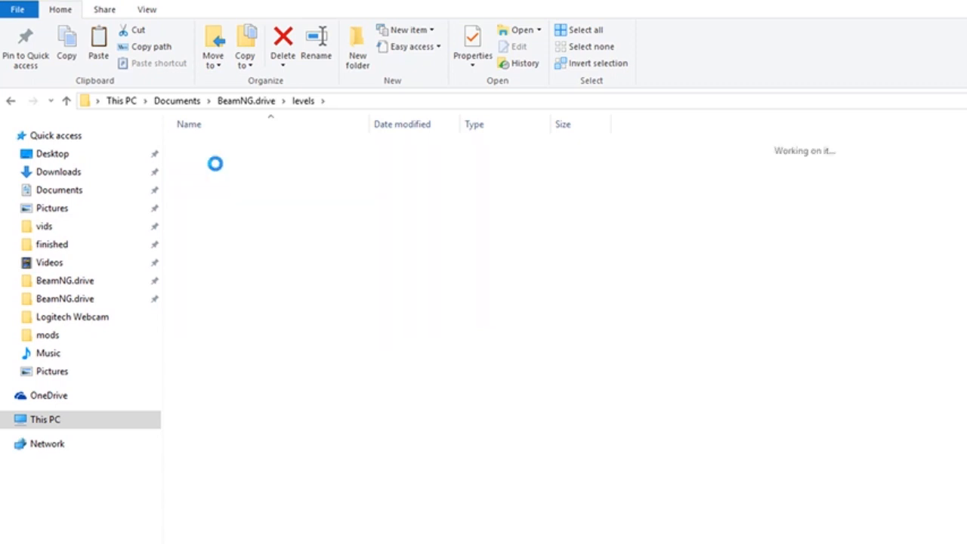
left_click(357, 76)
type("scenarios")
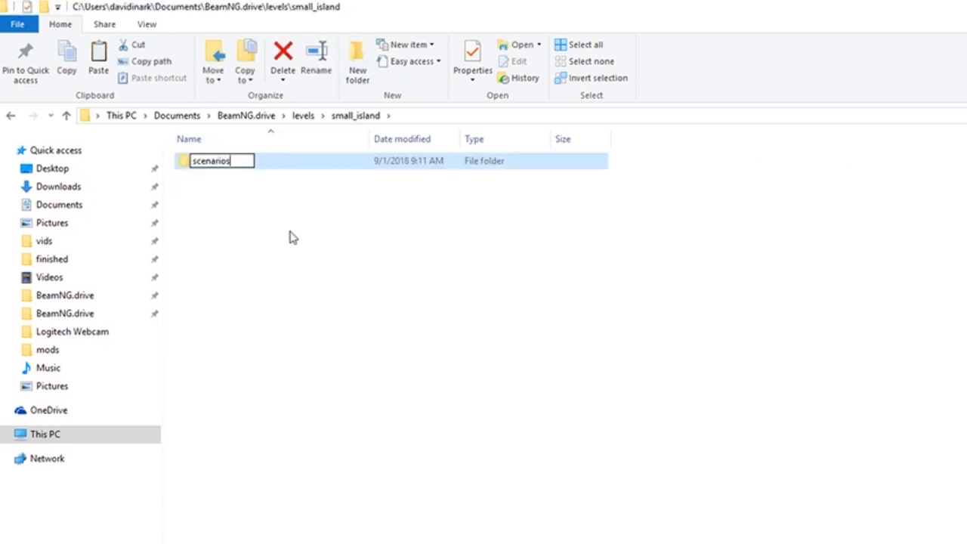
left_click(226, 192)
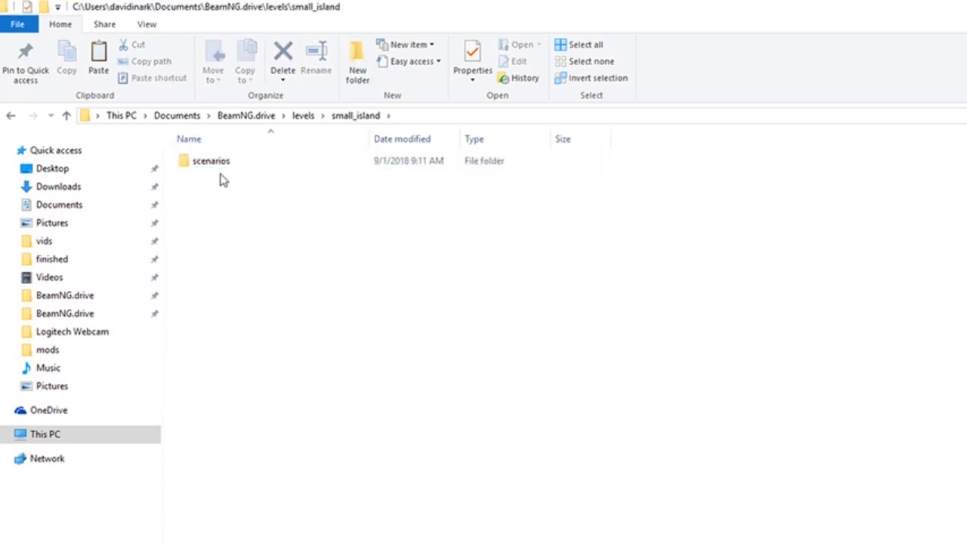
Paste the copied rally JPG and JSON files into small_island's scenarios folder
double_click(223, 164)
right_click(242, 198)
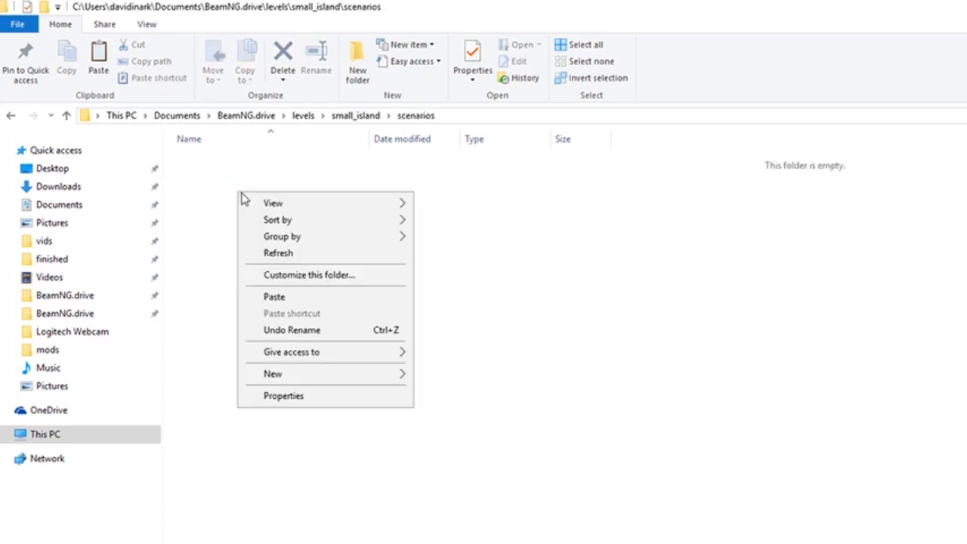
left_click(274, 296)
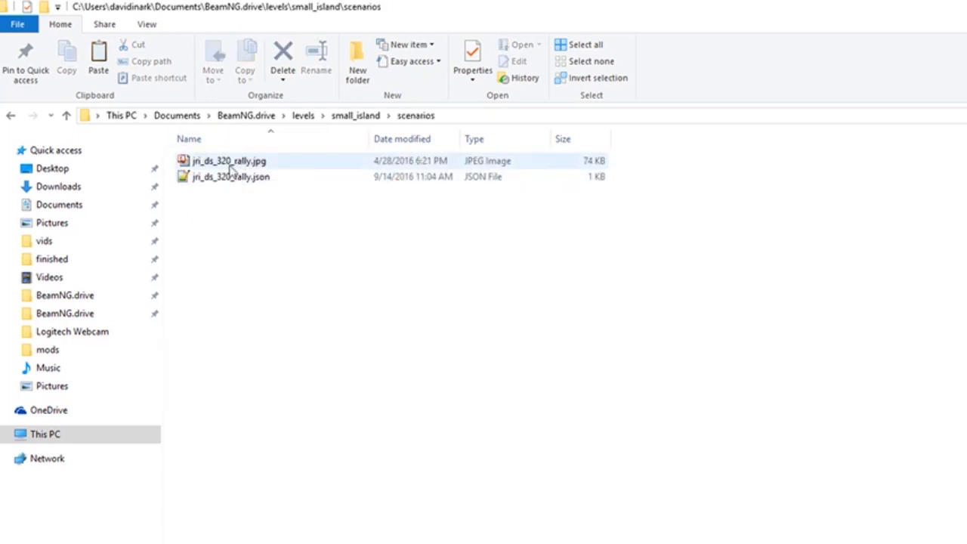
Return to the game's Steam installation and open the jungle_rock_island level folder inside content\levels\jungle_rock_island.zip
left_click(55, 317)
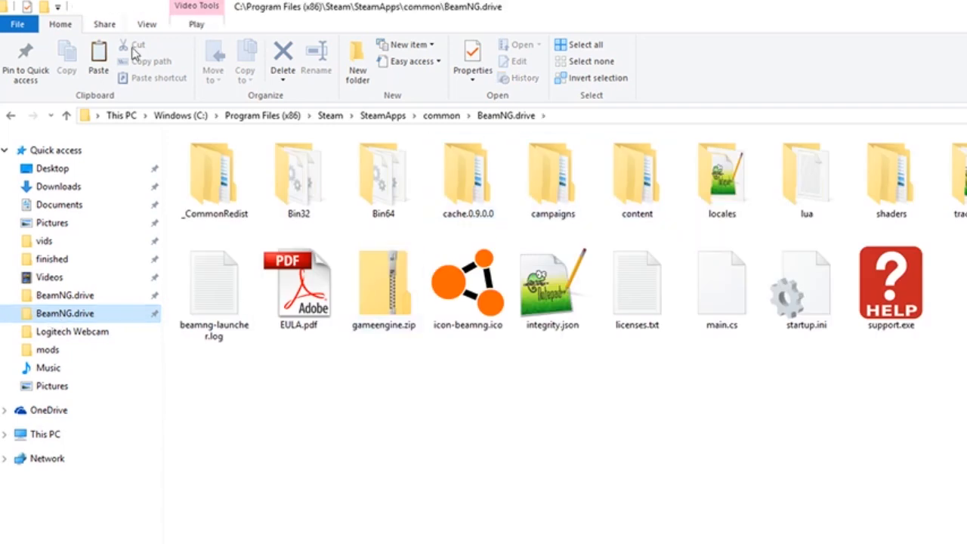
double_click(639, 189)
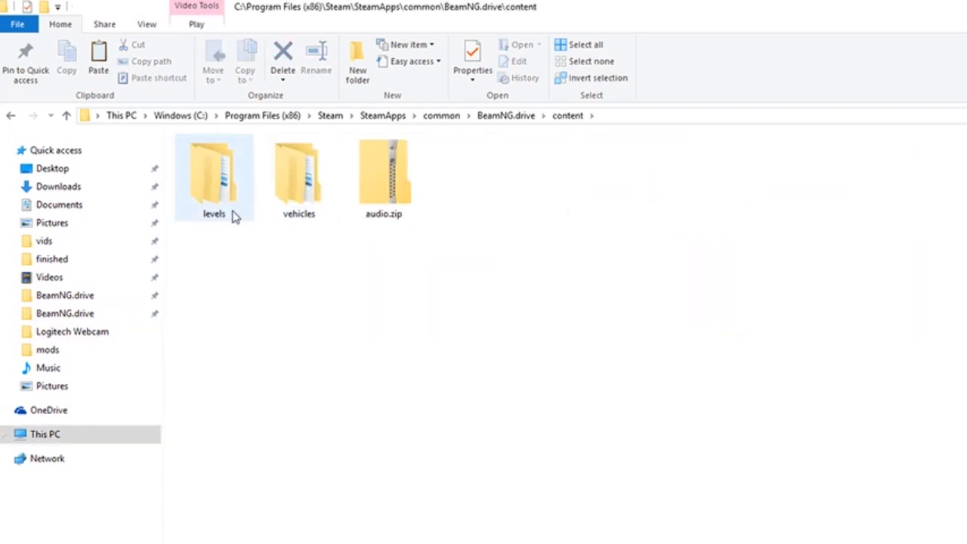
double_click(215, 191)
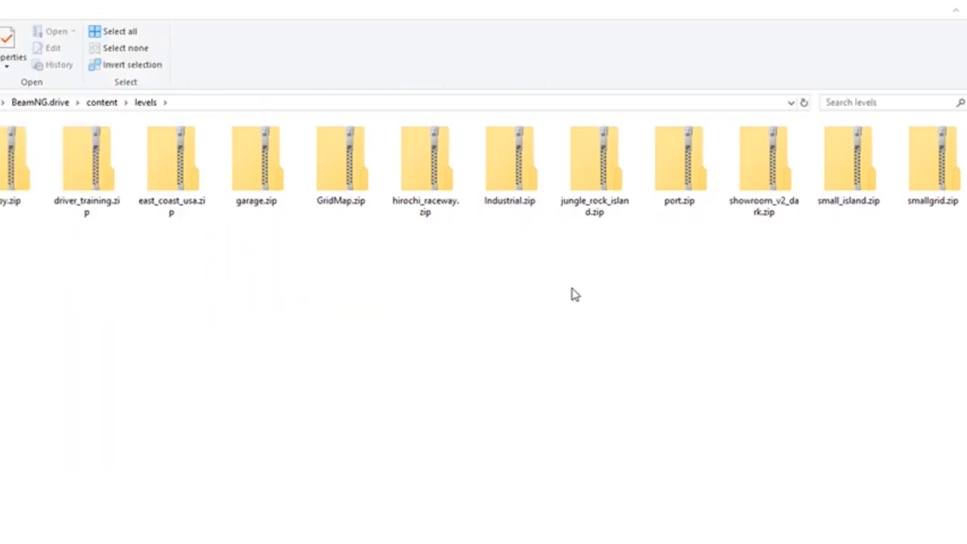
double_click(589, 177)
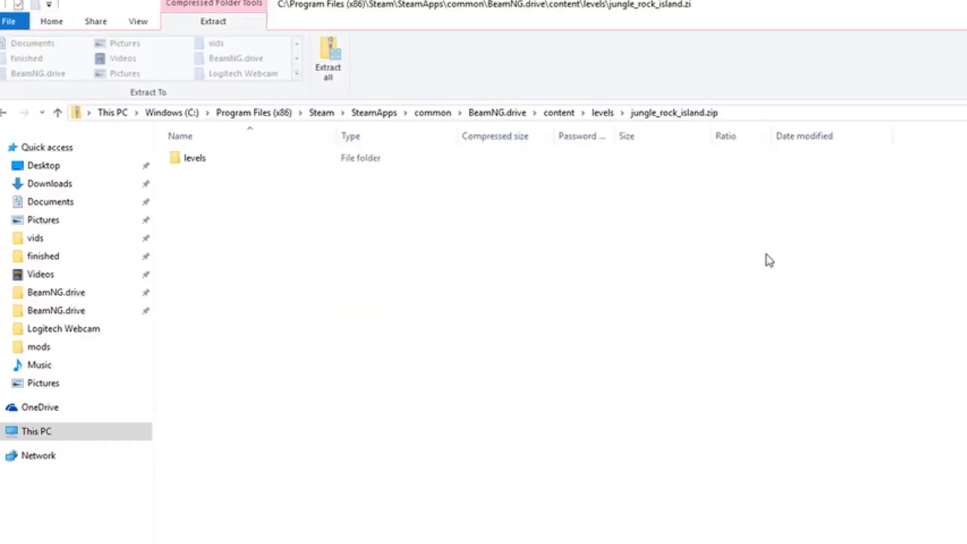
double_click(176, 159)
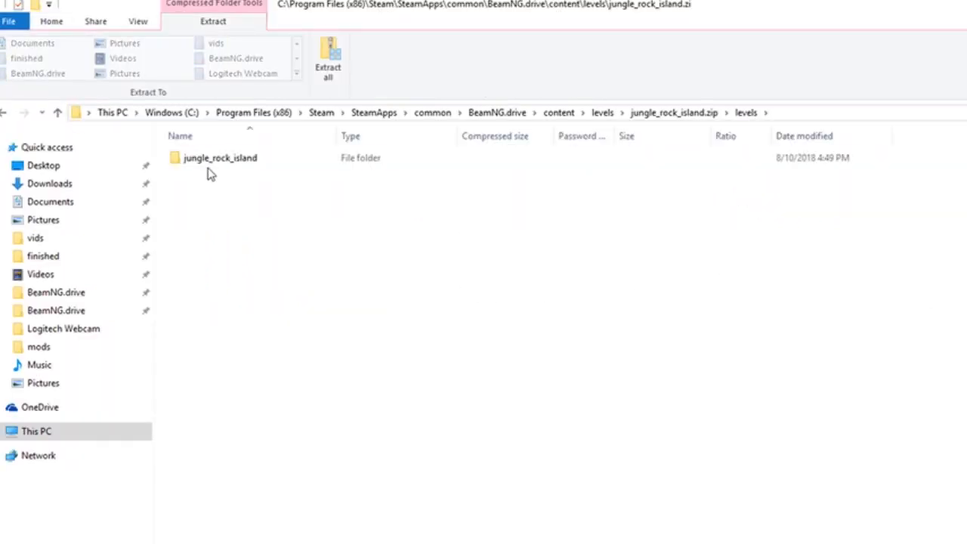
double_click(212, 162)
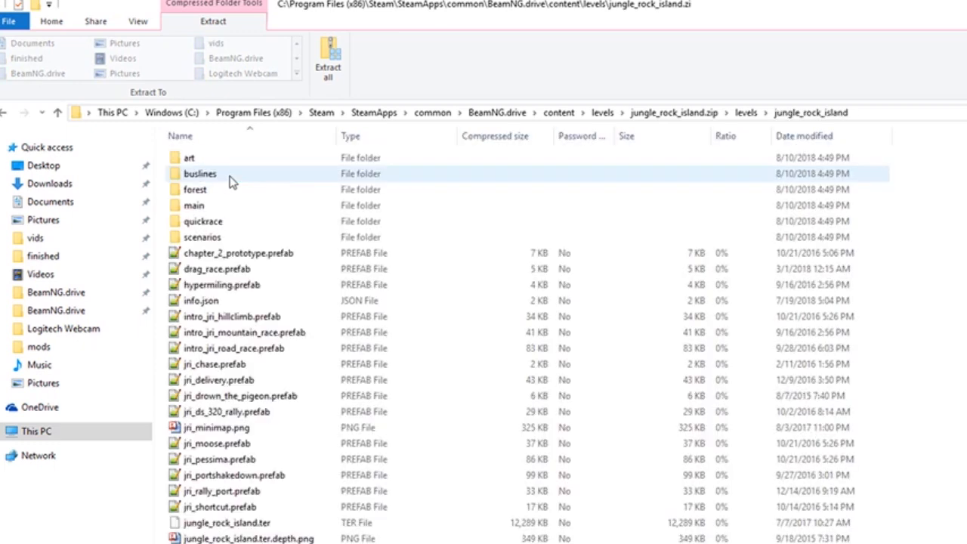
double_click(210, 238)
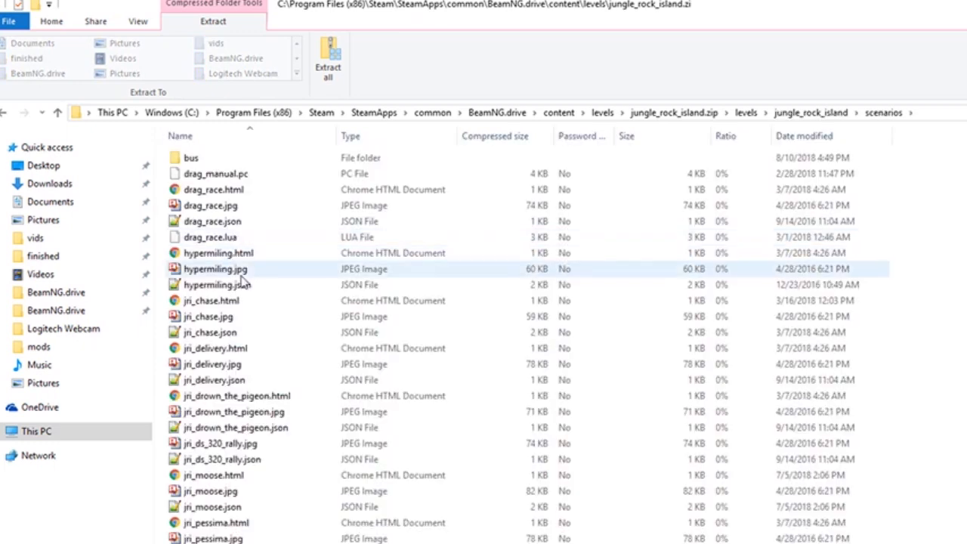
left_click(4, 114)
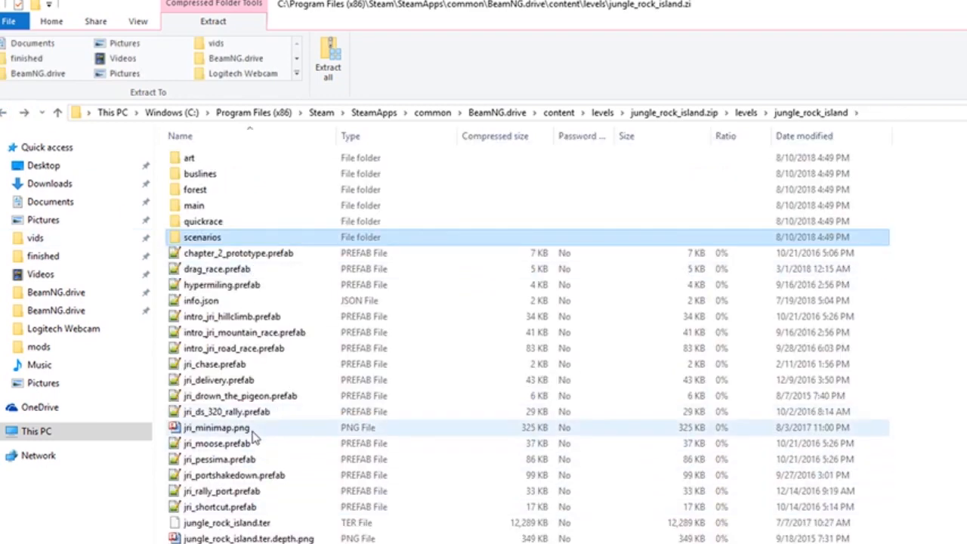
Copy jri_ds_320_rally.prefab from the jungle_rock_island level folder
left_click(255, 414)
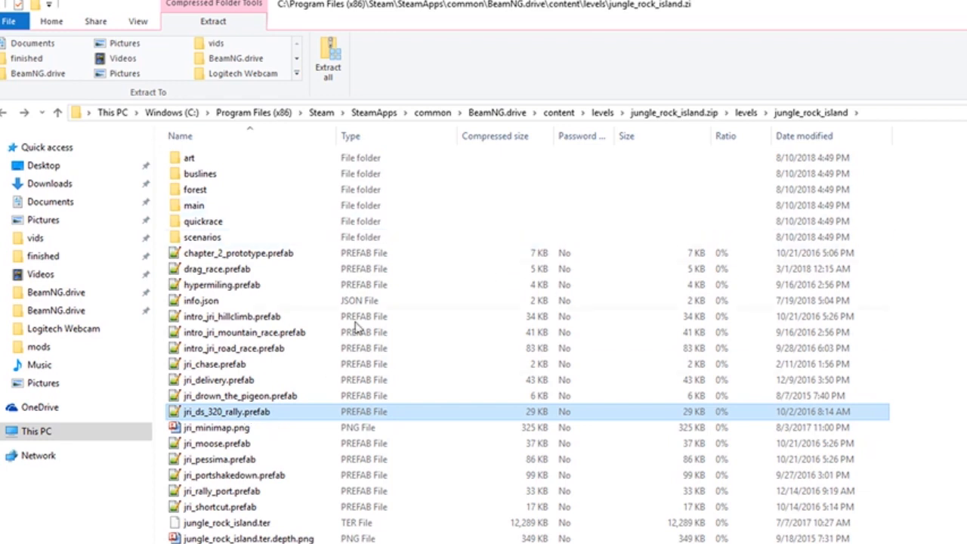
right_click(285, 413)
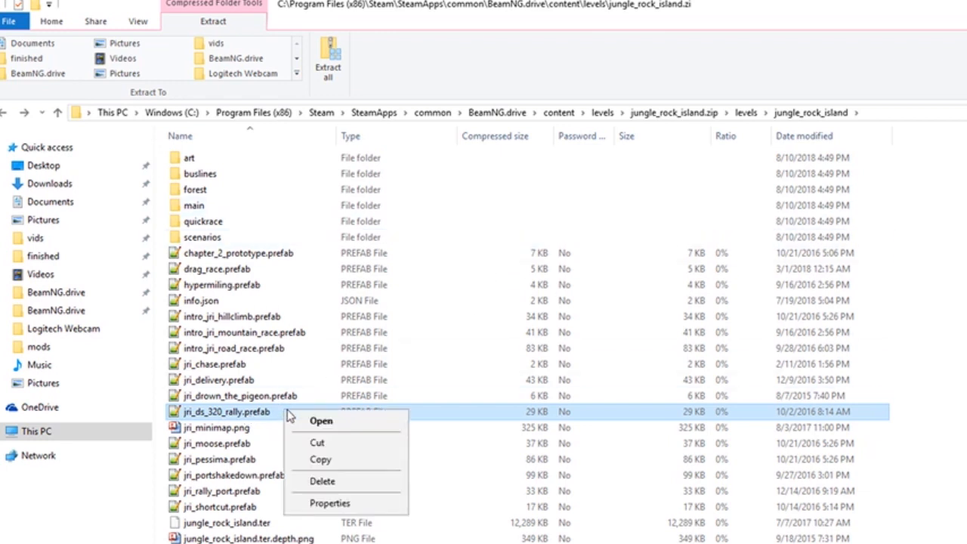
left_click(316, 460)
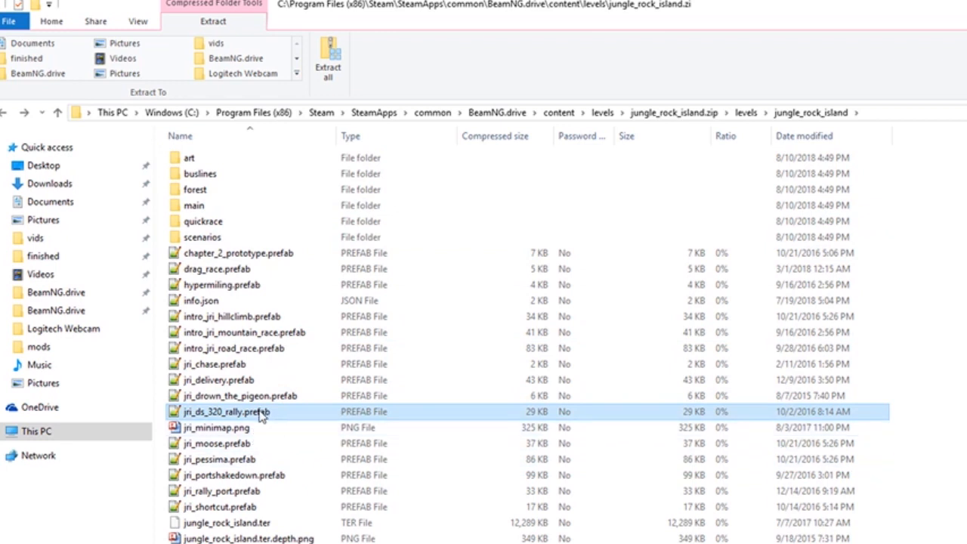
Paste the copied jri_ds_320_rally.prefab into the scenarios folder of small_island in the user's Documents\BeamNG.drive\levels folder
left_click(79, 296)
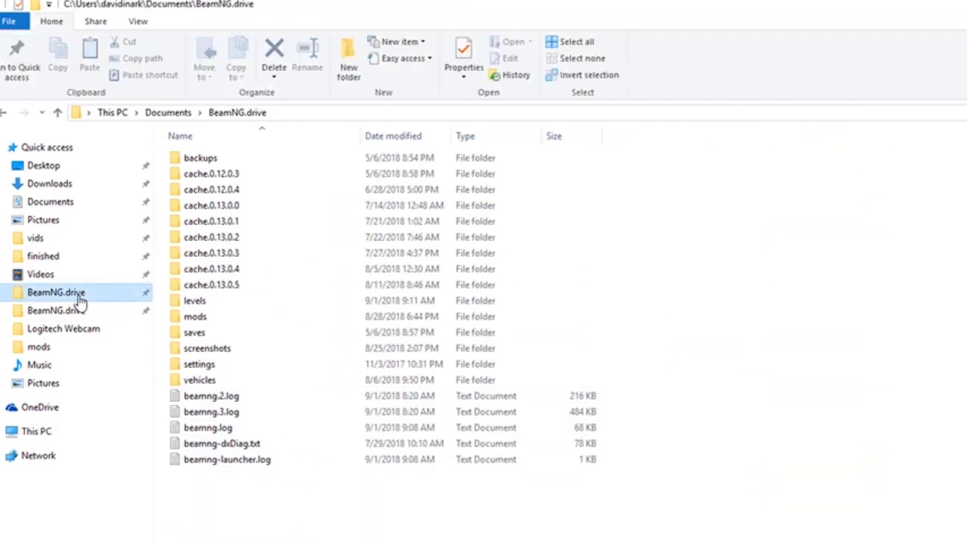
double_click(198, 302)
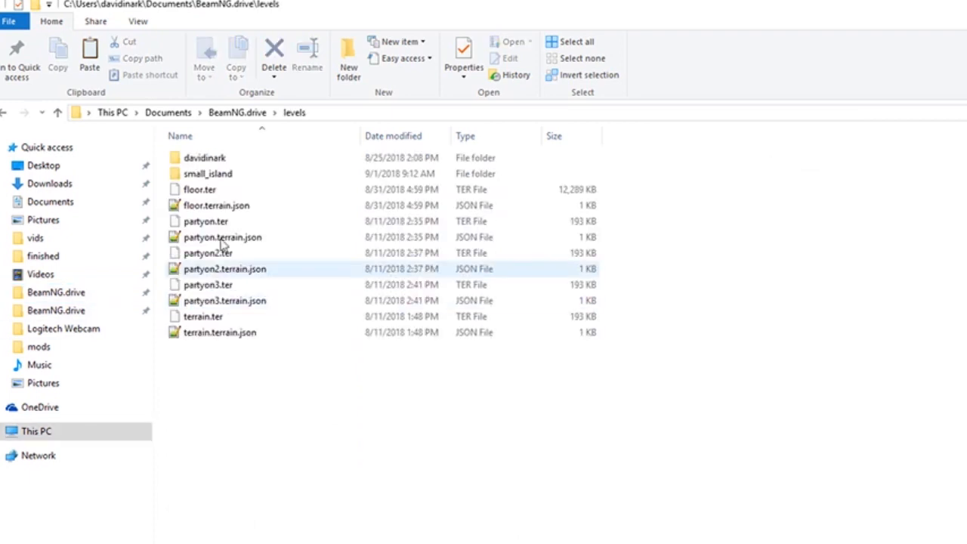
double_click(205, 173)
double_click(202, 168)
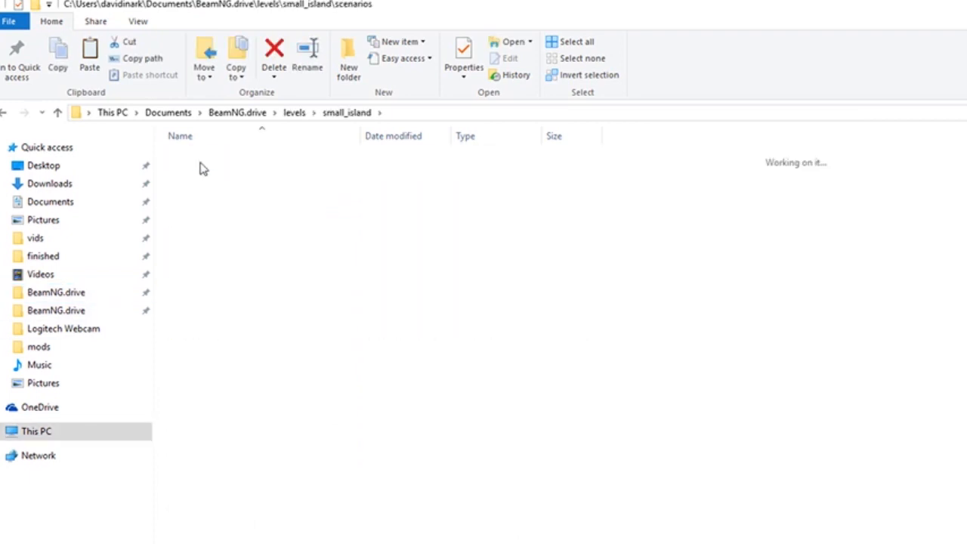
right_click(237, 282)
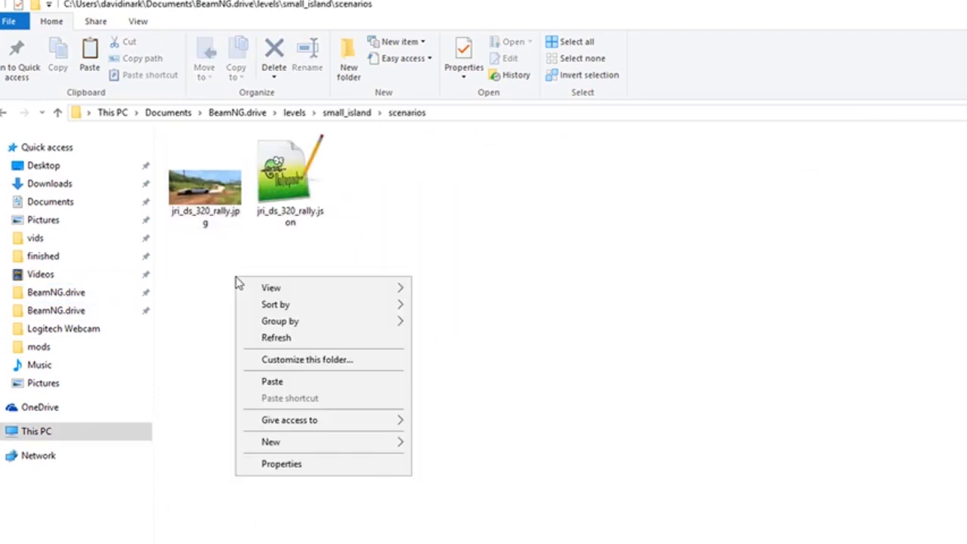
left_click(271, 383)
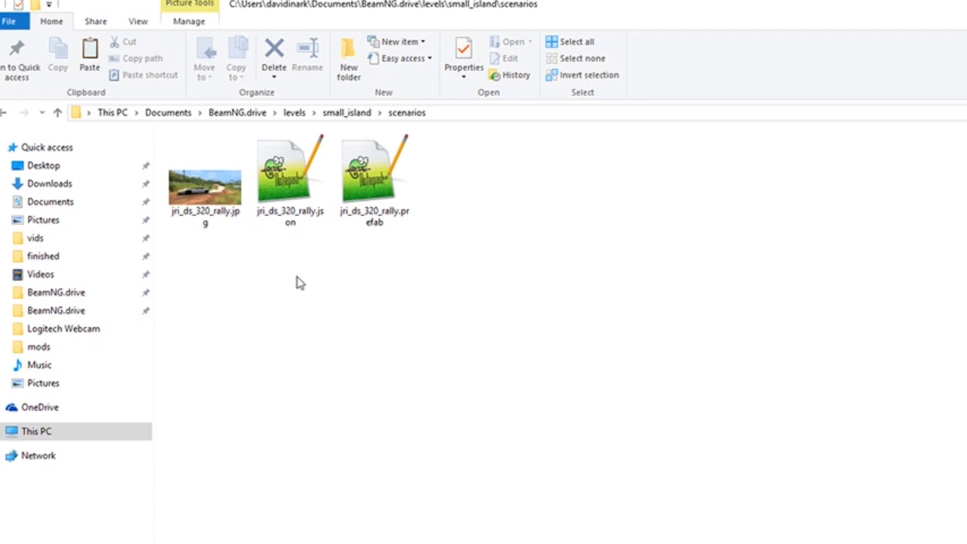
Rename jri_ds_320_rally.jpg in the scenarios folder as davids_rally.jpg
left_click(202, 216)
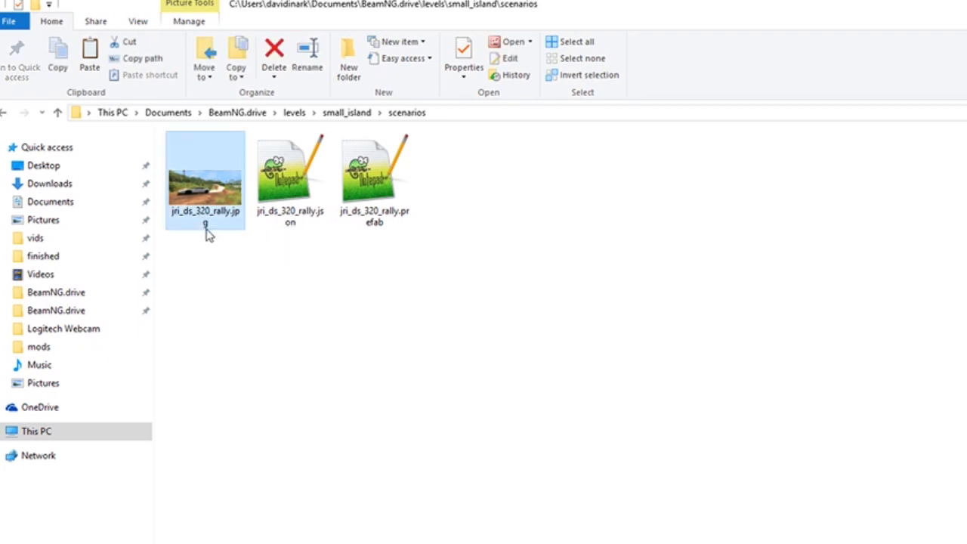
key("F2")
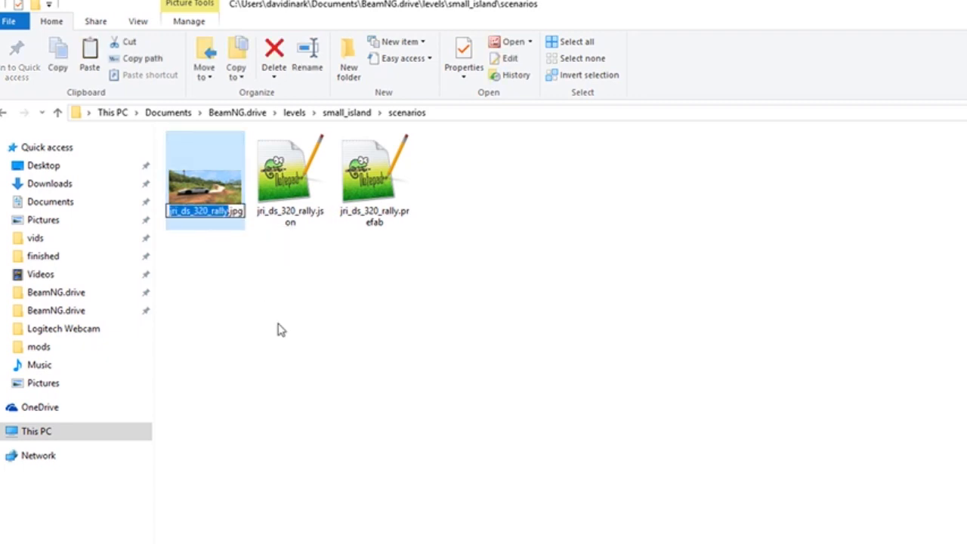
type("davids")
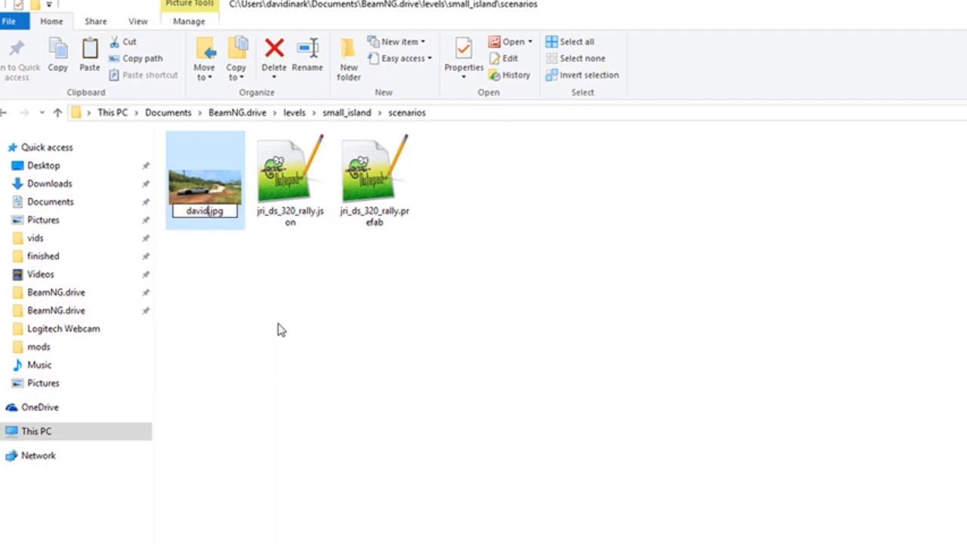
type("_rally")
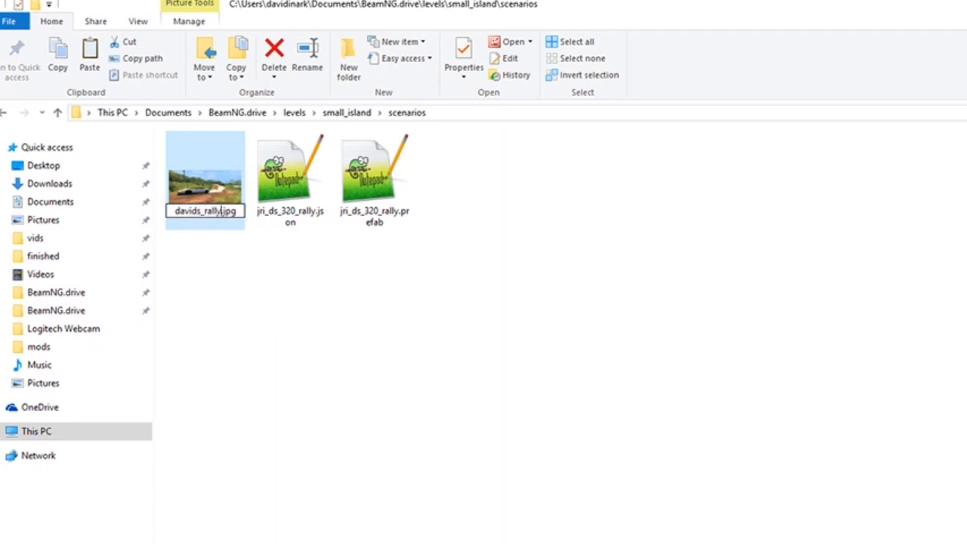
Rename jri_ds_320_rally.json in the scenarios folder as davids_rally.json
left_click(291, 219)
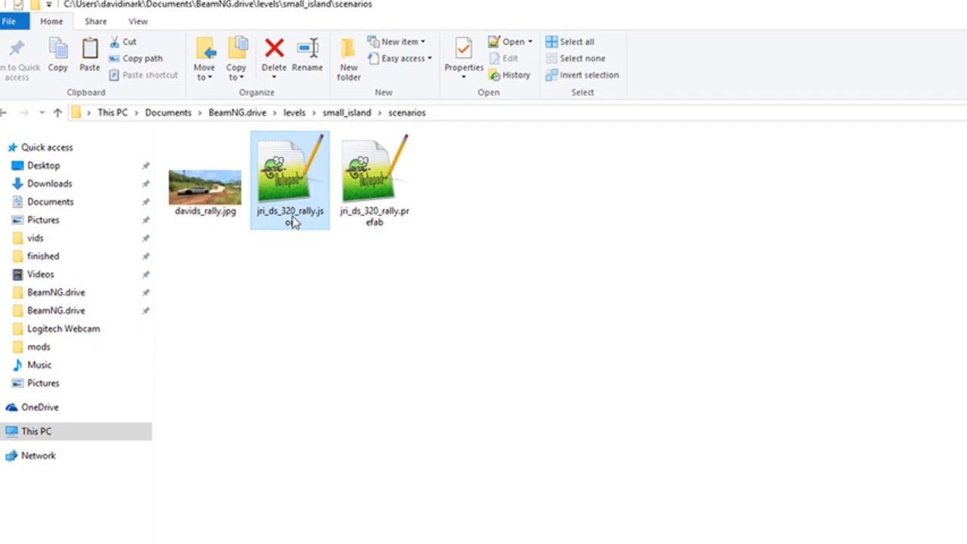
key("F2")
type("davids")
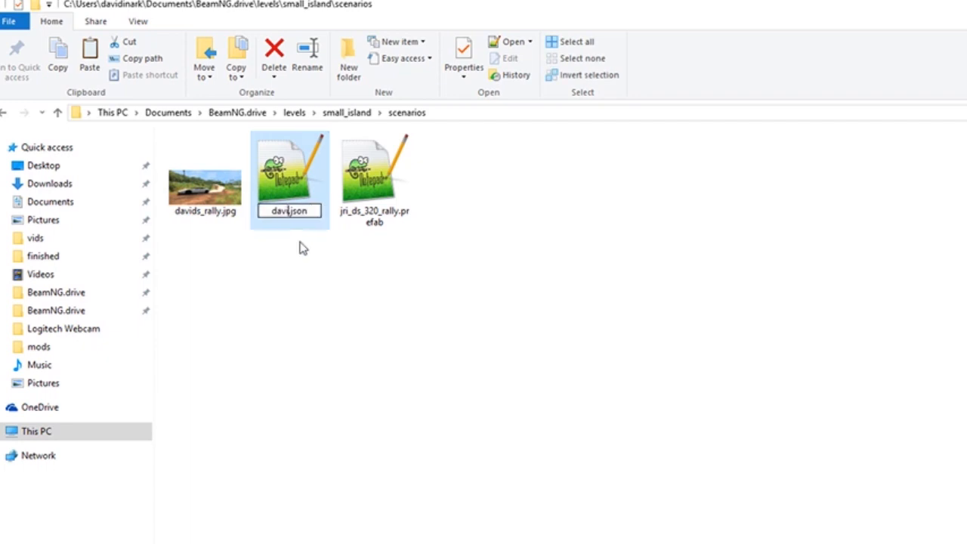
type("_rally")
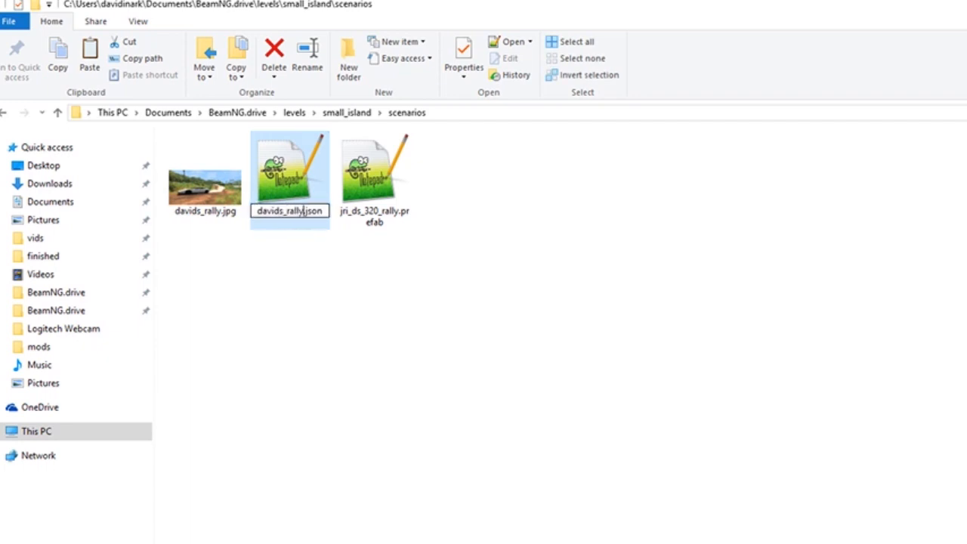
Rename jri_ds_320_rally.prefab in the scenarios folder as davids_rally.prefab
left_click(368, 219)
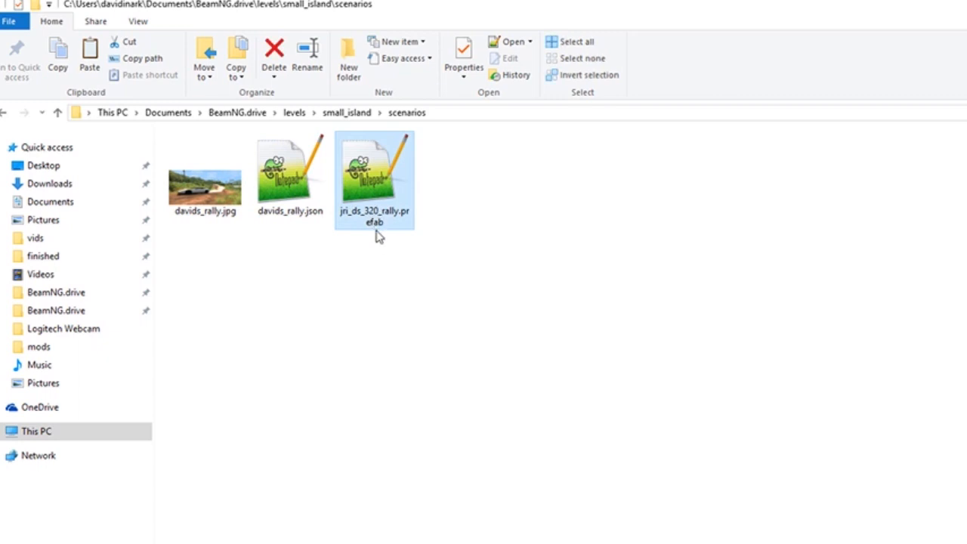
key("F2")
type("da")
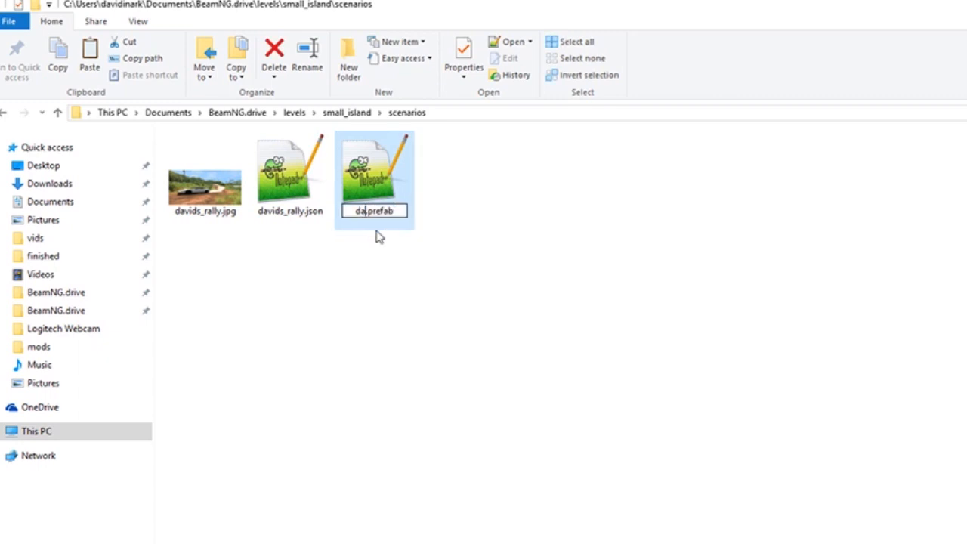
type("vids_r")
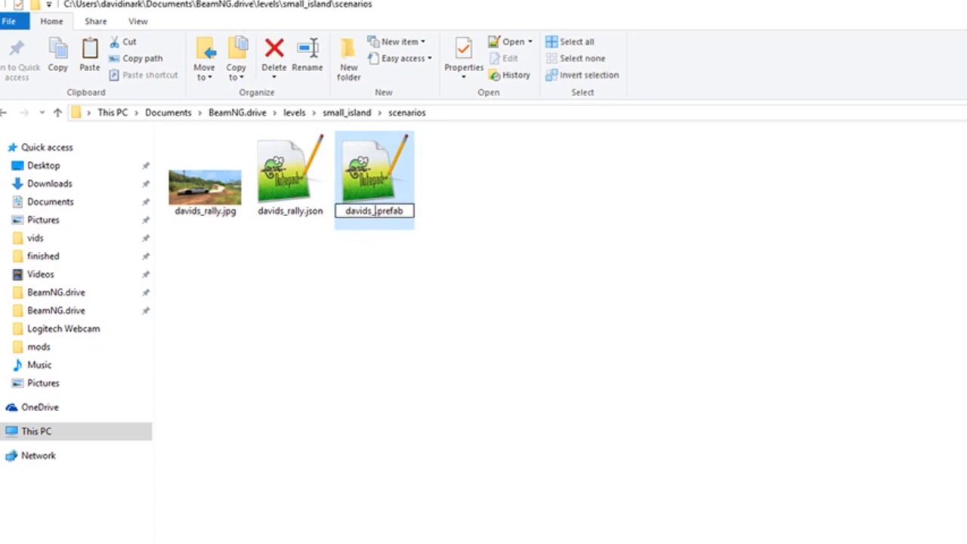
type("ally")
key("Return")
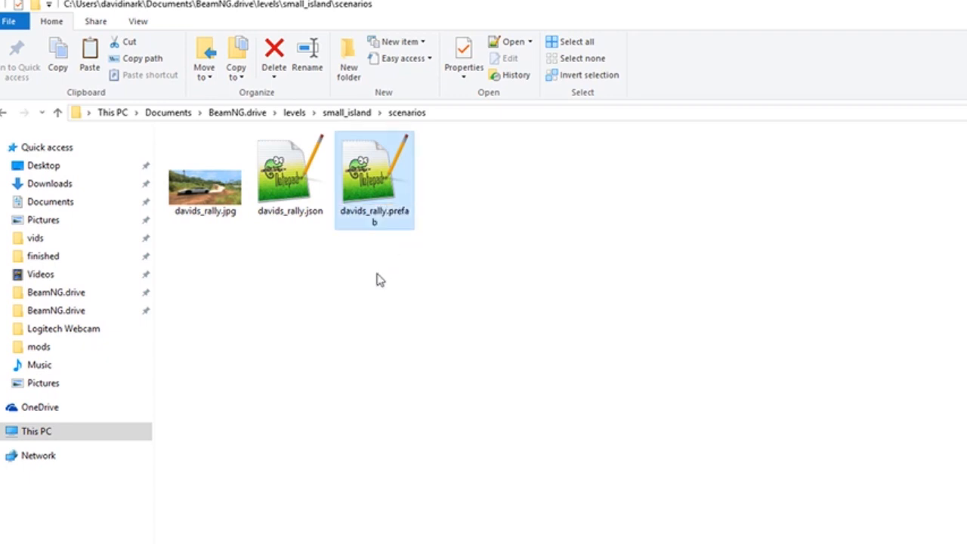
left_click(380, 285)
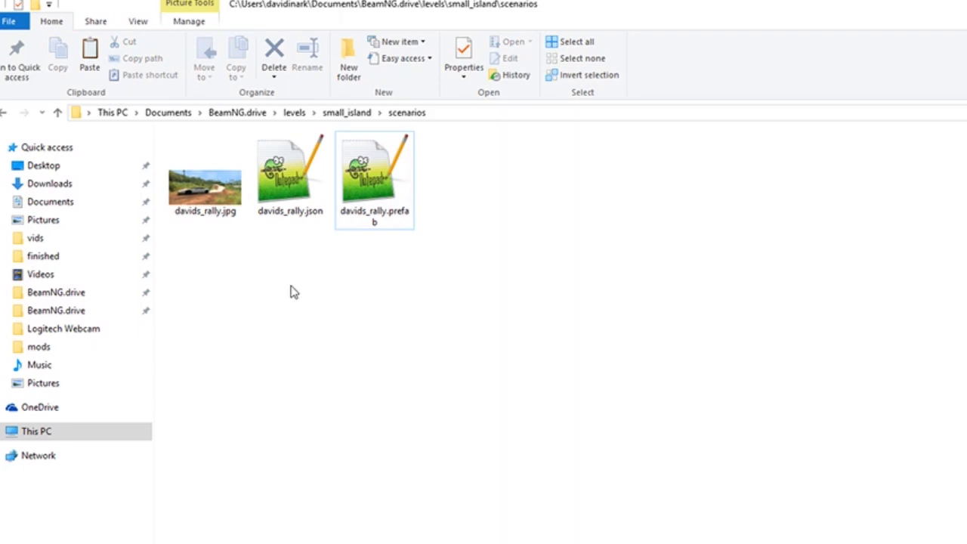
Open davids_rally.json in Notepad++ and replace the "name" value with the creator's first name in possessive form followed by "Rally Scenario"
left_click(290, 203)
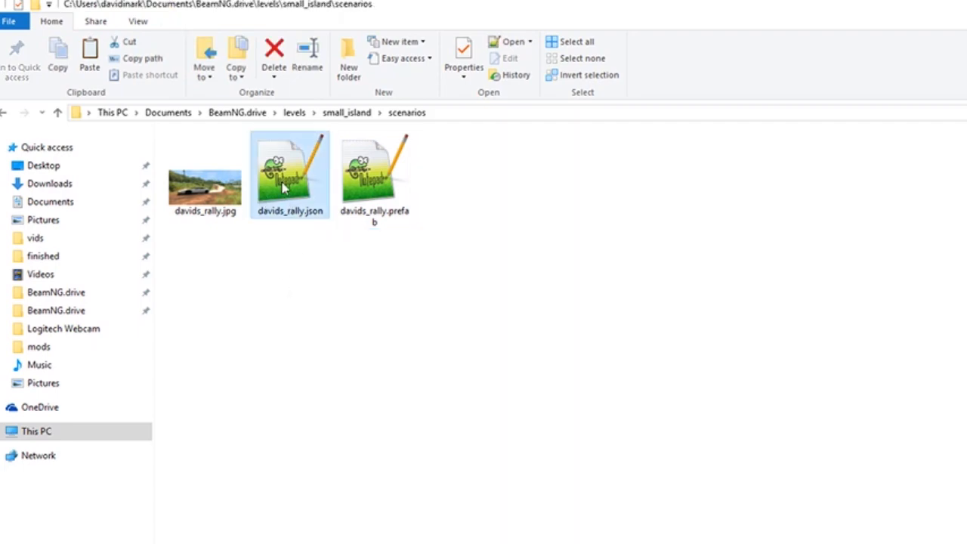
double_click(290, 181)
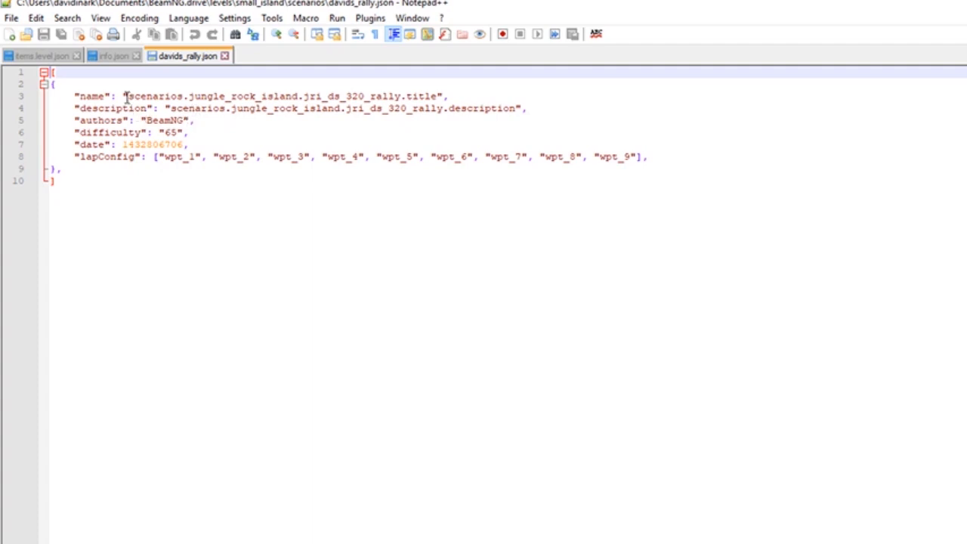
left_click_drag(129, 96, 442, 96)
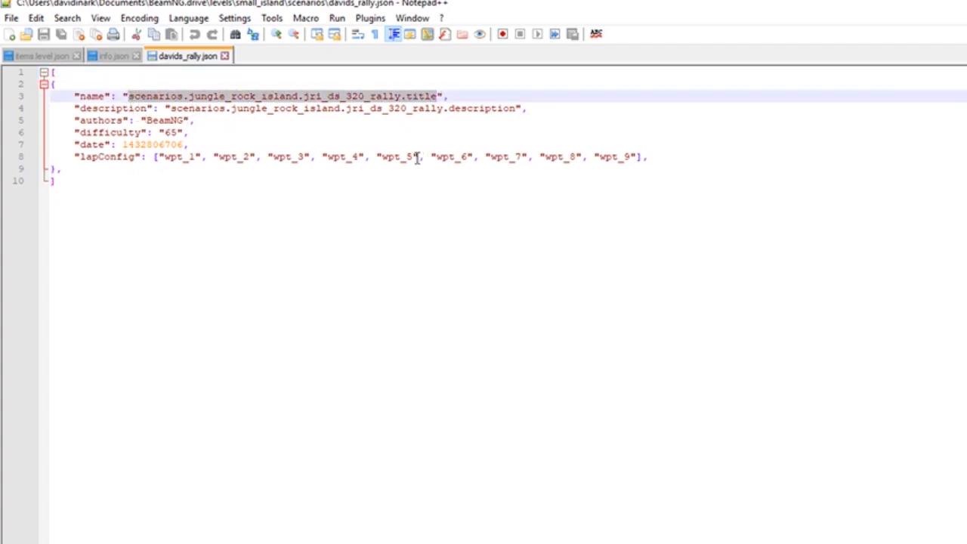
type("David")
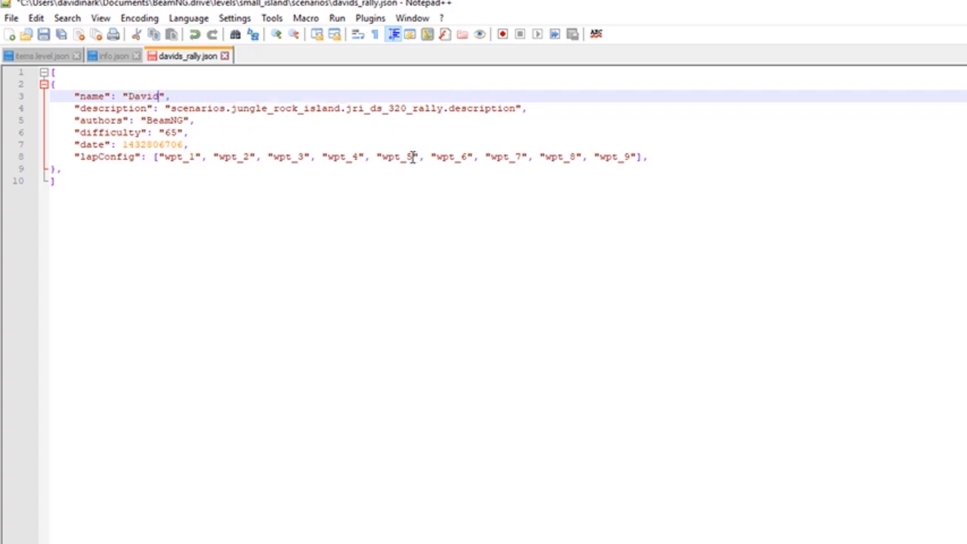
type("'s Rally Scenario")
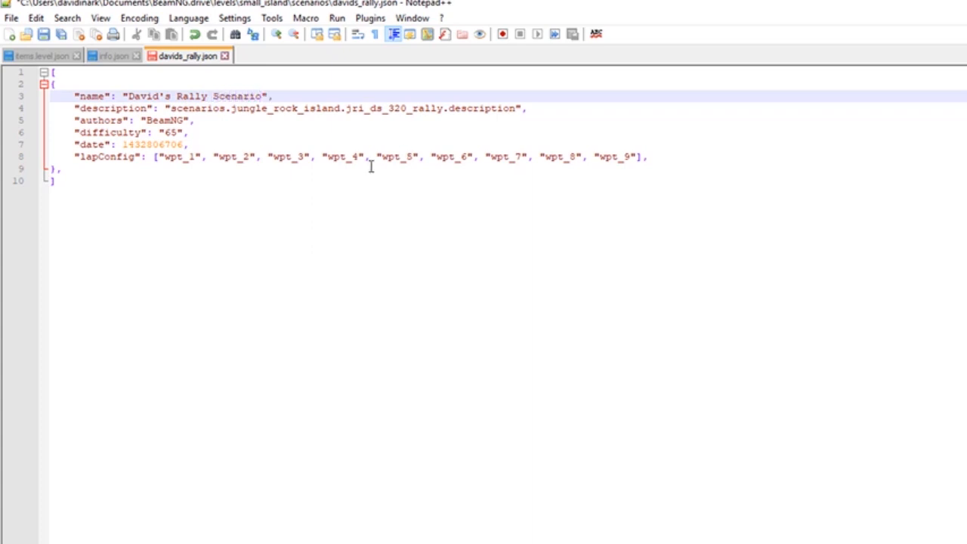
Replace the "description" value with "Drive from point-to-point as quickly as you can!" and save davids_rally.json
left_click(171, 108)
left_click_drag(180, 108, 518, 108)
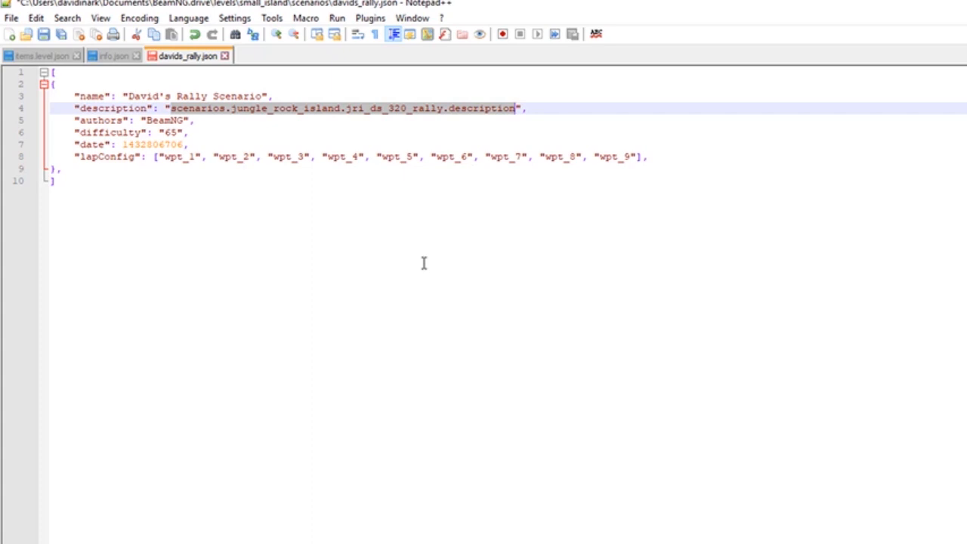
type("Drive ")
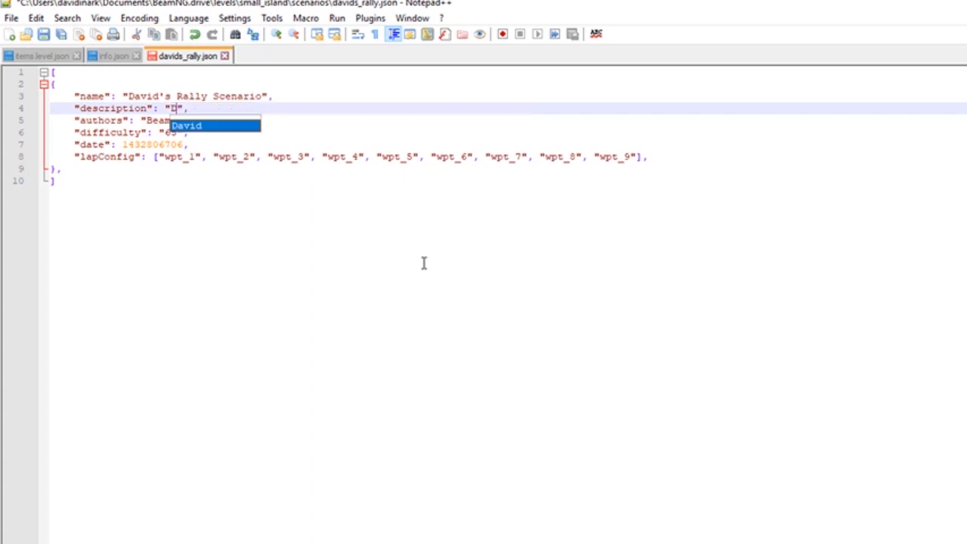
type("from point-")
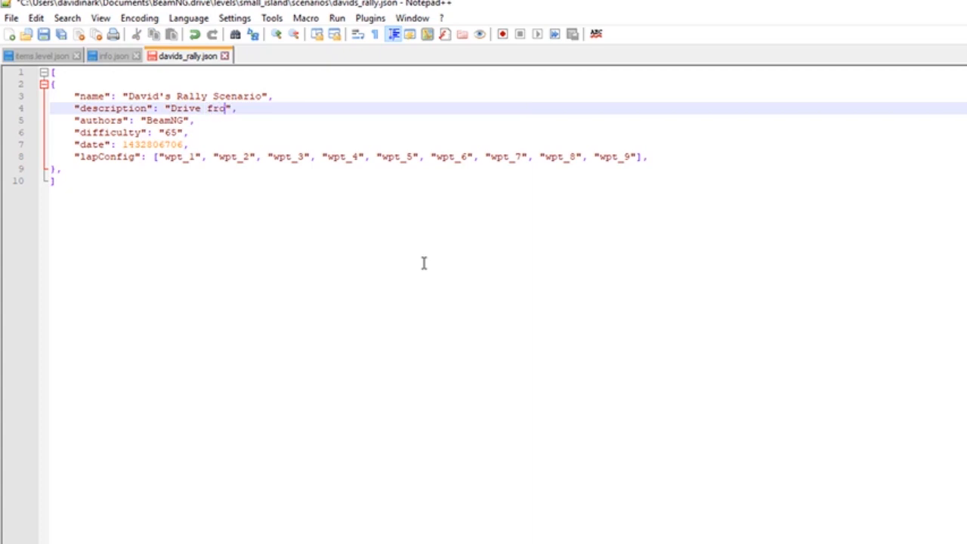
type("to-point a")
type("s quickl")
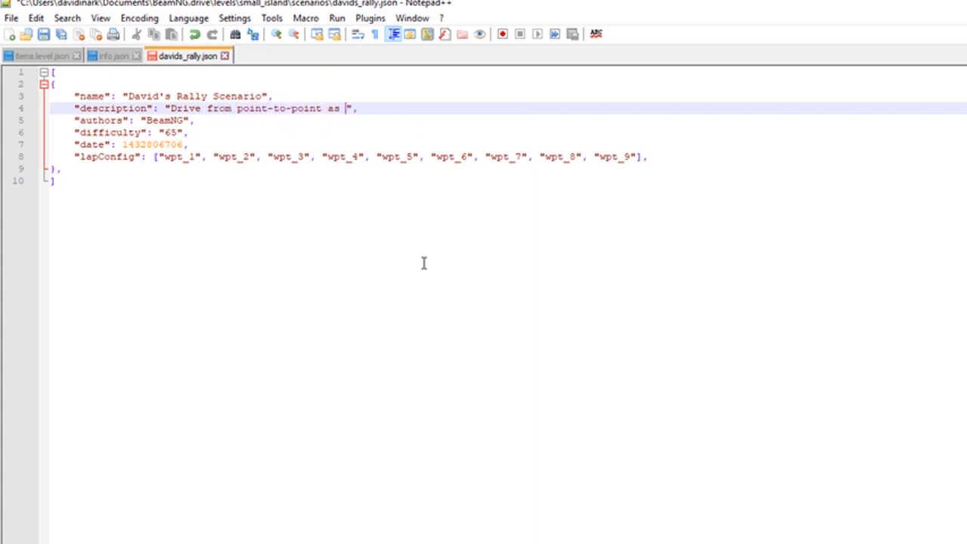
type("y as you can!")
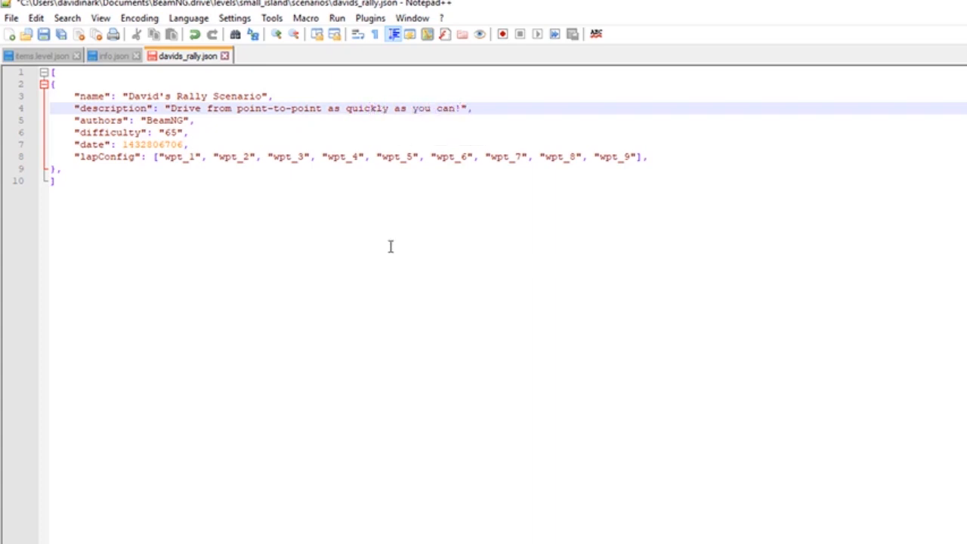
left_click(244, 204)
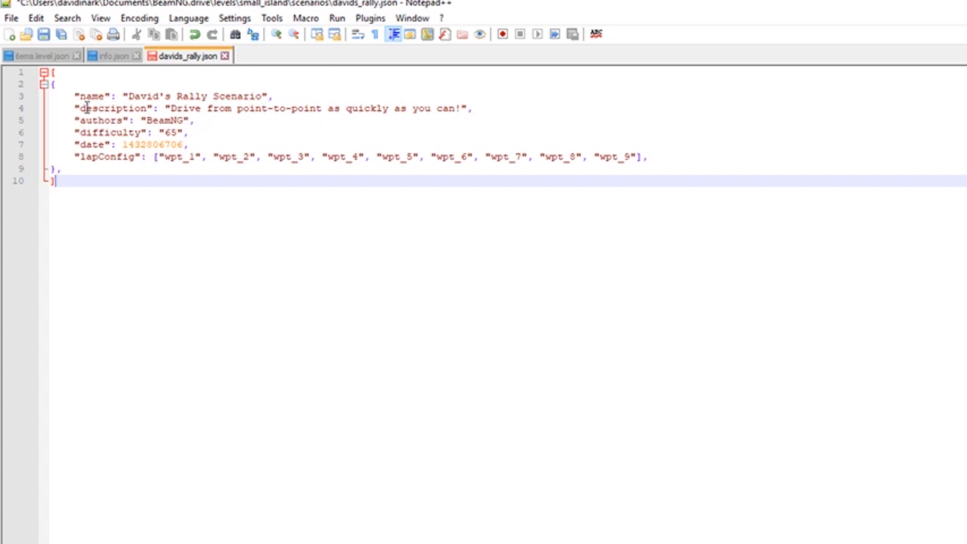
left_click(43, 35)
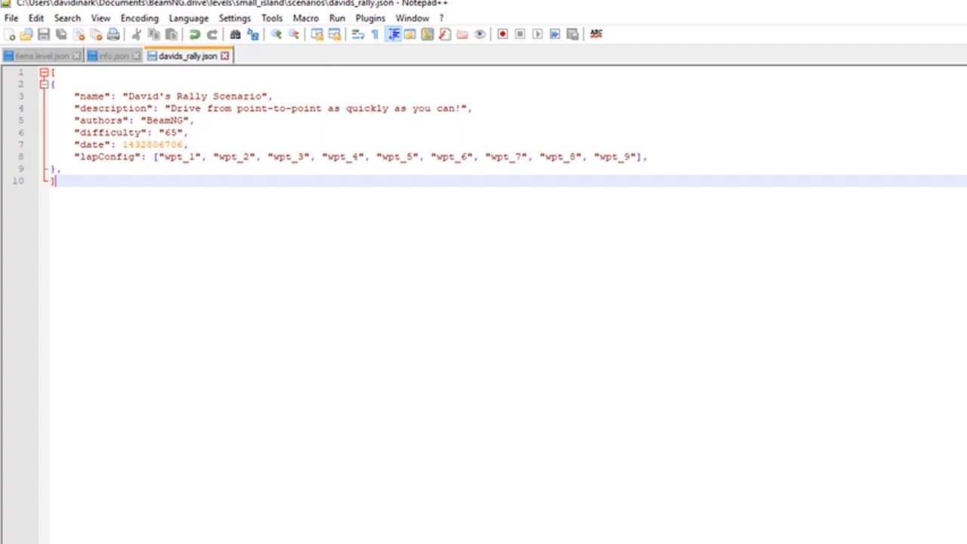
Return to the scenarios folder in File Explorer and open davids_rally.prefab in Notepad++
key("alt+Tab")
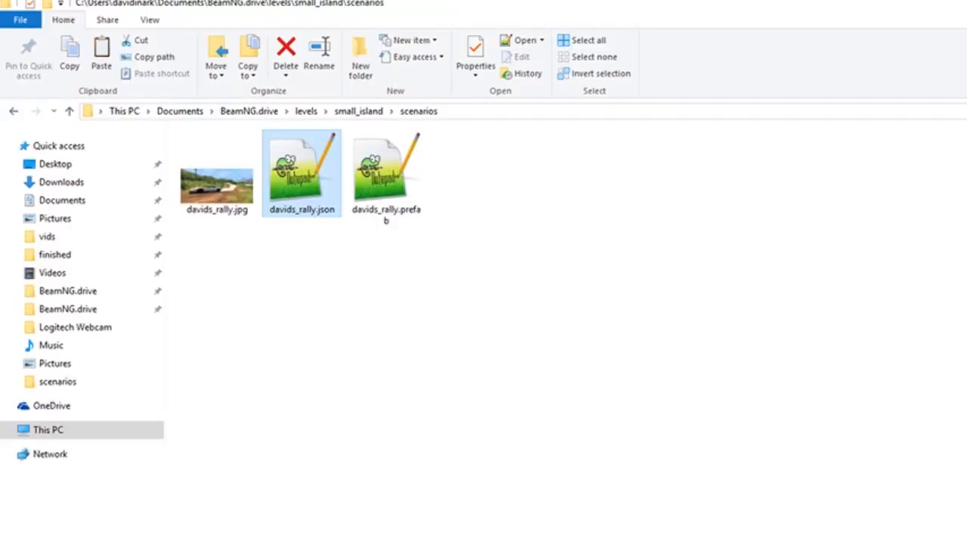
left_click(387, 184)
double_click(387, 183)
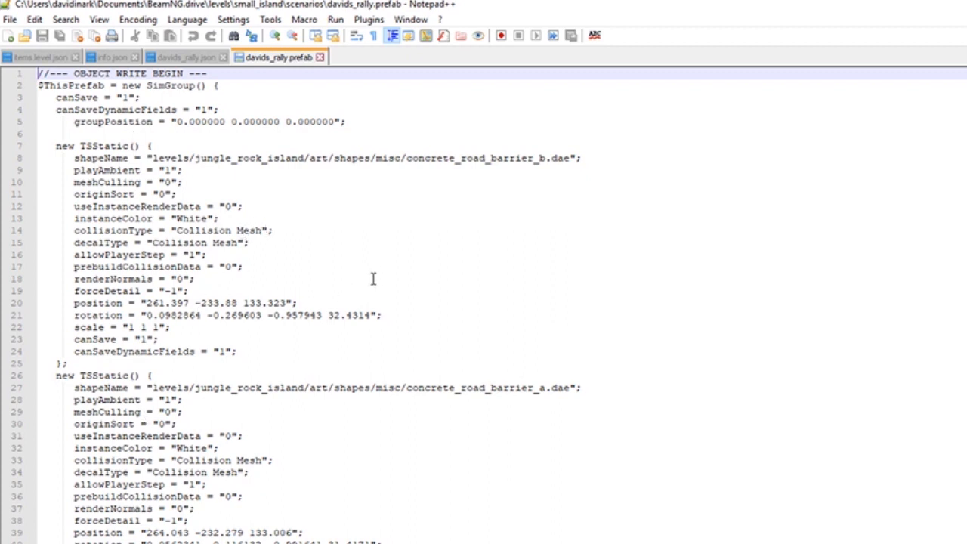
left_click_drag(420, 158, 504, 168)
left_click(503, 163)
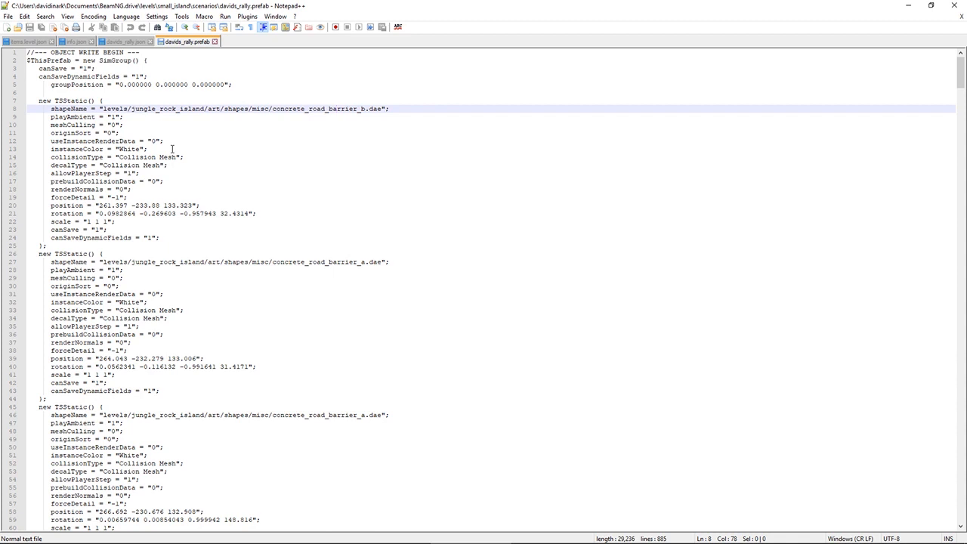
Delete all the TSStatic blocks in davids_rally.prefab from line 7 up to the BeamNGWaypoint(wpt_9) block
left_click(49, 101)
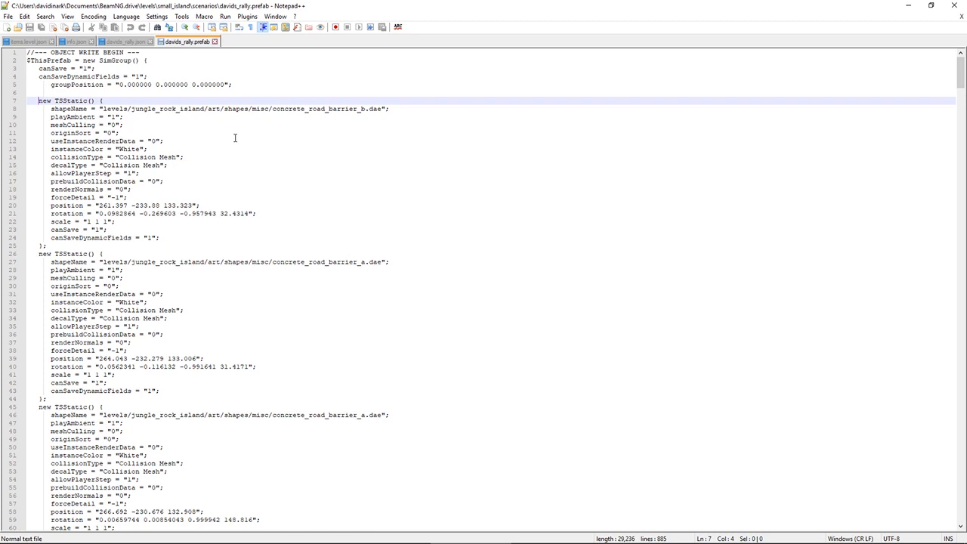
key("shift+Down")
key("shift+Down")
key("shift+Down")
key("shift+Down")
key("shift+Down")
key("shift+Down")
key("shift+Down")
key("shift+Down")
key("shift+Down")
key("shift+Down")
key("shift+Down")
key("shift+Down")
key("shift+Down")
key("shift+Down")
key("shift+Down")
key("shift+Down")
key("shift+Down")
key("shift+Down")
key("shift+Down")
key("shift+Down")
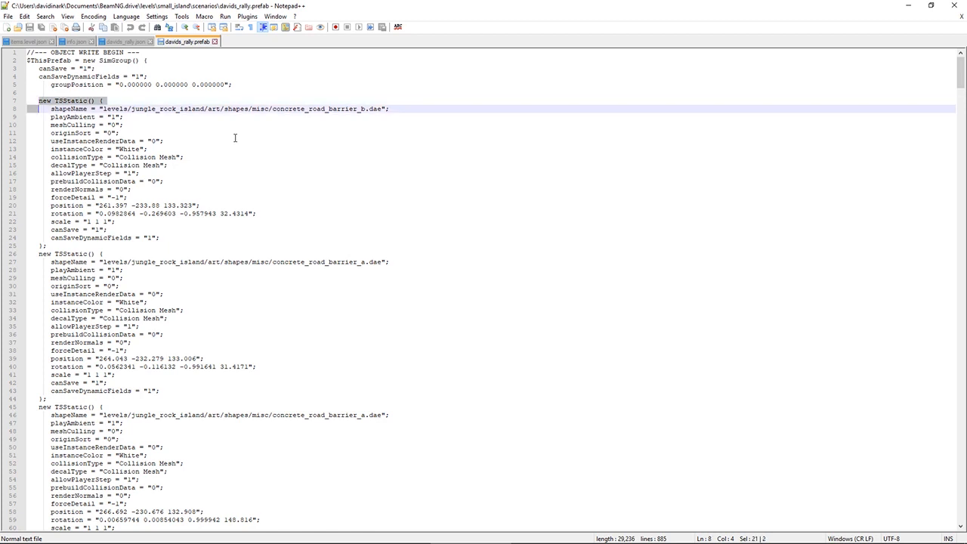
key("shift+Down")
key("shift+Down")
key("shift+Down")
key("shift+Down")
key("shift+Down")
key("shift+Down")
key("shift+Down")
key("shift+Down")
key("shift+Down")
key("shift+Down")
key("shift+Down")
key("shift+Down")
key("shift+Down")
key("shift+Down")
key("shift+Down")
key("shift+Down")
key("shift+Down")
key("shift+Down")
key("shift+Down")
key("shift+Down")
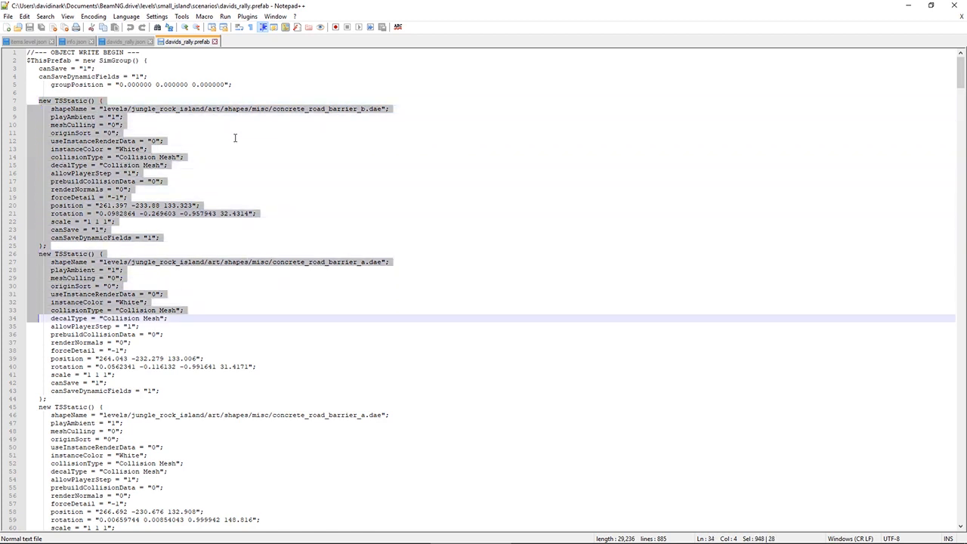
key("shift+Down")
key("shift+Down")
key("shift+Down")
key("shift+Down")
key("shift+Down")
key("shift+Down")
key("shift+Down")
key("shift+Down")
key("shift+Down")
key("shift+Down")
key("shift+Down")
key("shift+Down")
key("shift+Down")
key("shift+Down")
key("shift+Down")
key("shift+Down")
key("shift+Down")
key("shift+Down")
key("shift+Down")
key("shift+Down")
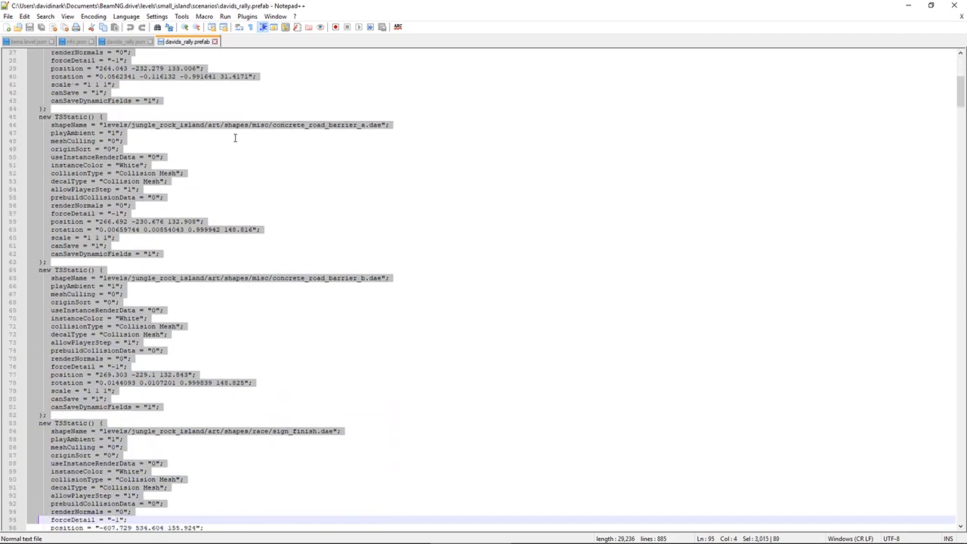
key("shift+Down")
key("shift+Down")
key("shift+Down")
key("shift+Down")
key("shift+Down")
key("shift+Down")
key("shift+Down")
key("shift+Down")
key("shift+Down")
key("shift+Down")
key("shift+Down")
key("shift+Down")
key("shift+Down")
key("shift+Down")
key("shift+Down")
key("shift+Down")
key("shift+Down")
key("shift+Down")
key("shift+Down")
key("shift+Down")
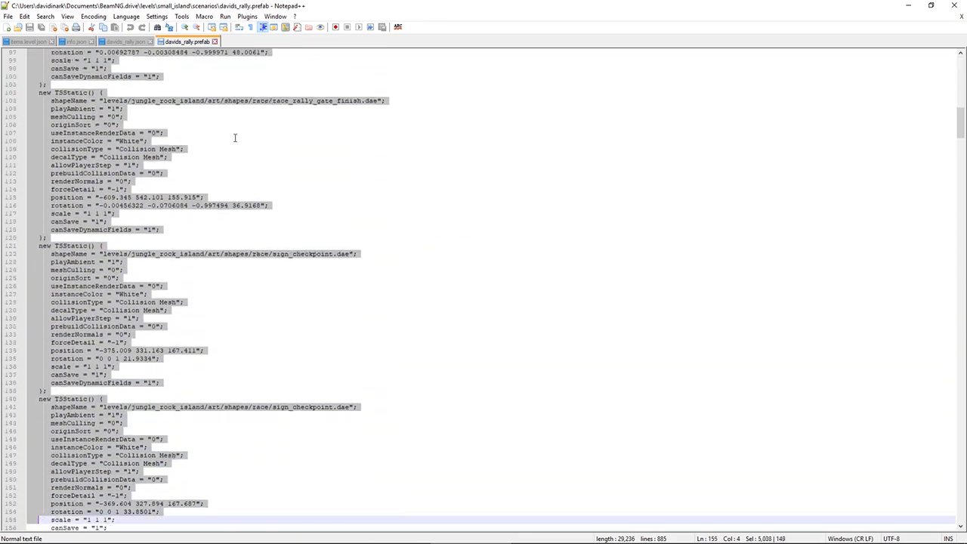
key("shift+Down")
key("shift+Down")
key("shift+Down")
key("shift+Down")
key("shift+Down")
key("shift+Down")
key("shift+Down")
key("shift+Down")
key("shift+Down")
key("shift+Down")
key("shift+Down")
key("shift+Down")
key("shift+Down")
key("shift+Down")
key("shift+Down")
key("shift+Down")
key("shift+Down")
key("shift+Down")
key("shift+Down")
key("shift+Down")
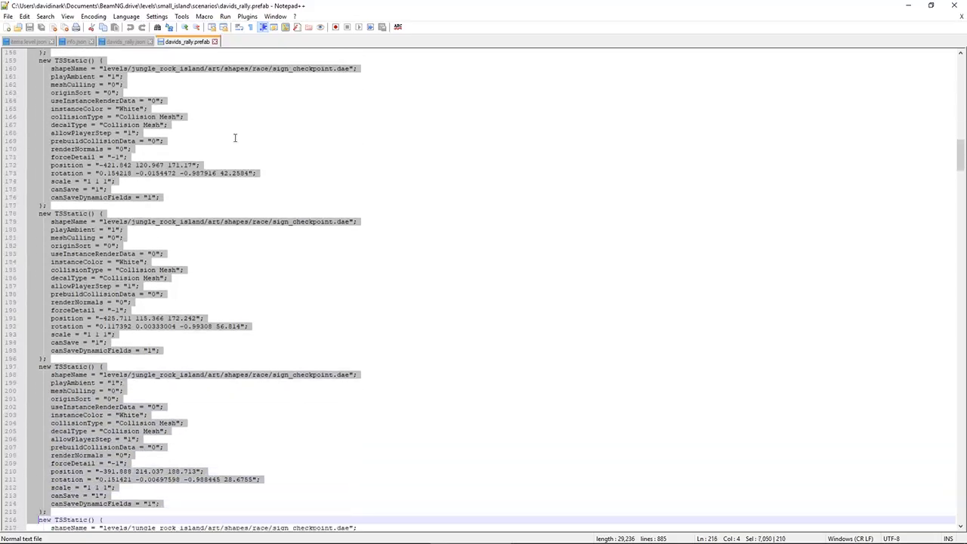
key("shift+Down")
key("shift+Down")
key("shift+Down")
key("shift+Down")
key("shift+Down")
key("shift+Down")
key("shift+Down")
key("shift+Down")
key("shift+Down")
key("shift+Down")
key("shift+Down")
key("shift+Down")
key("shift+Down")
key("shift+Down")
key("shift+Down")
key("shift+Down")
key("shift+Down")
key("shift+Down")
key("shift+Down")
key("shift+Down")
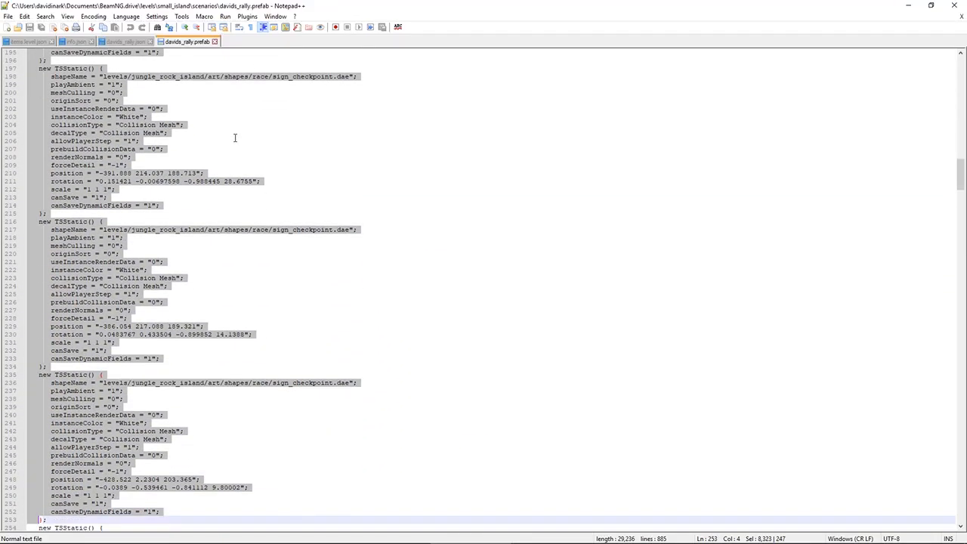
key("shift+Down")
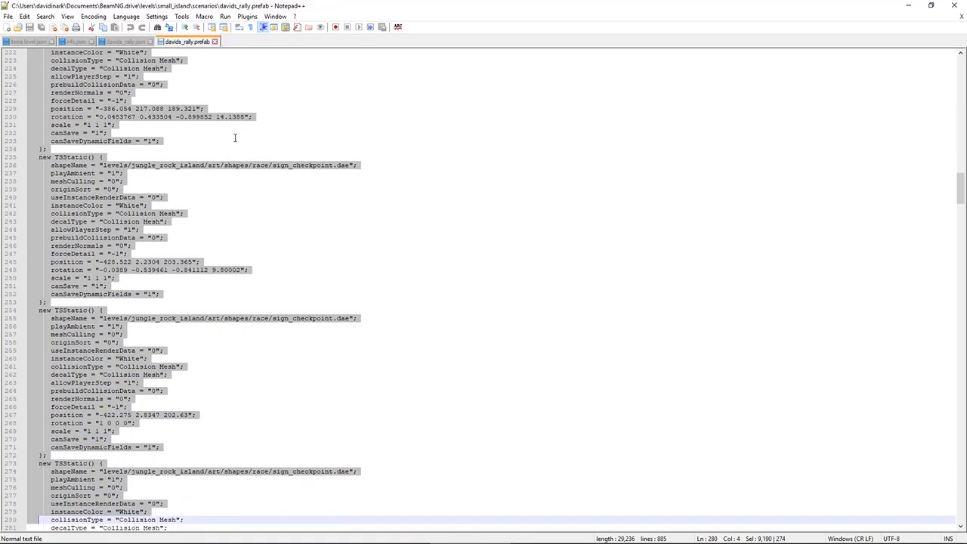
key("shift+Up")
key("shift+Up")
key("shift+Up")
key("shift+Up")
key("shift+Up")
key("shift+Up")
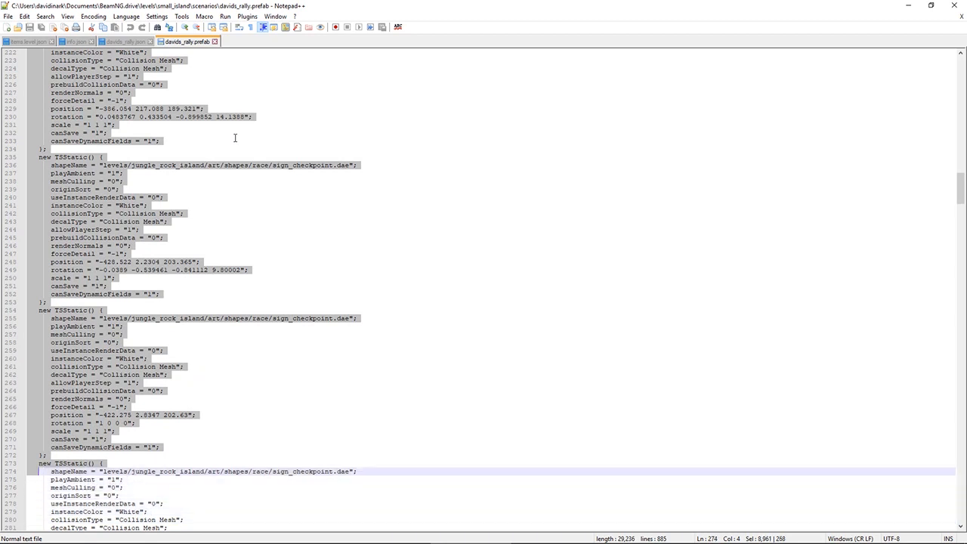
key("shift+Down")
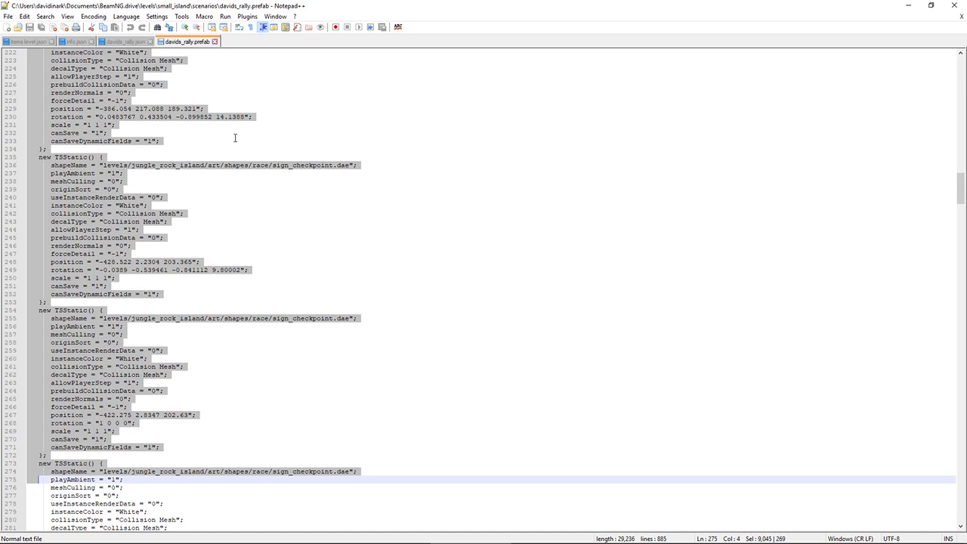
key("shift+Down")
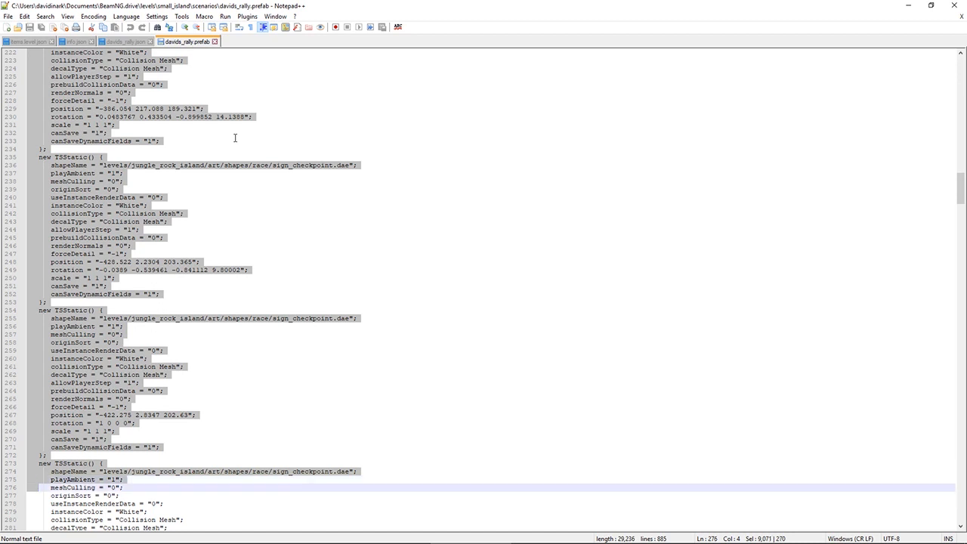
key("shift+Down")
key("shift+Down")
key("shift+Down")
key("shift+Down")
key("shift+Down")
key("shift+Down")
key("shift+Down")
key("shift+Down")
key("shift+Down")
key("shift+Down")
key("shift+Down")
key("shift+Down")
key("shift+Down")
key("shift+Down")
key("shift+Down")
key("shift+Down")
key("shift+Down")
key("shift+Down")
key("shift+Down")
key("shift+Down")
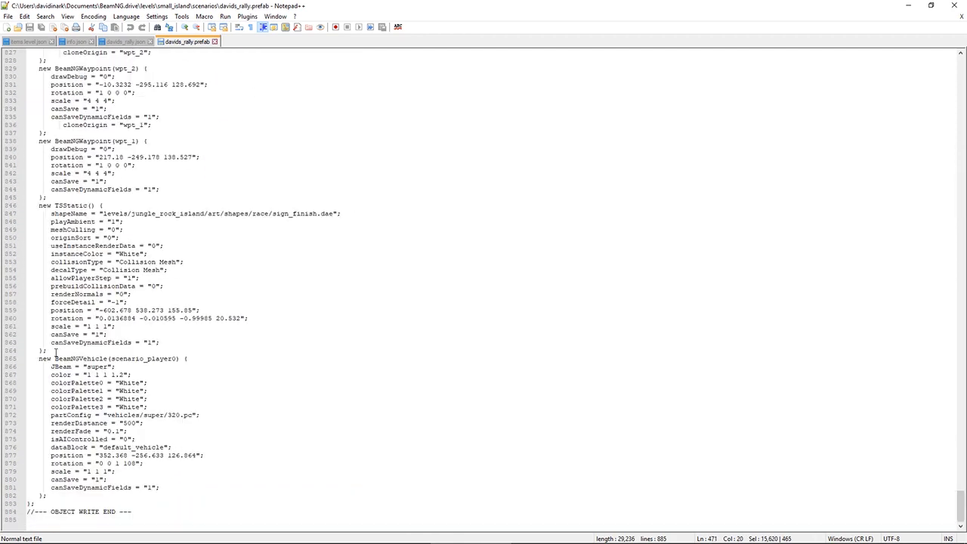
left_click(55, 353, "shift")
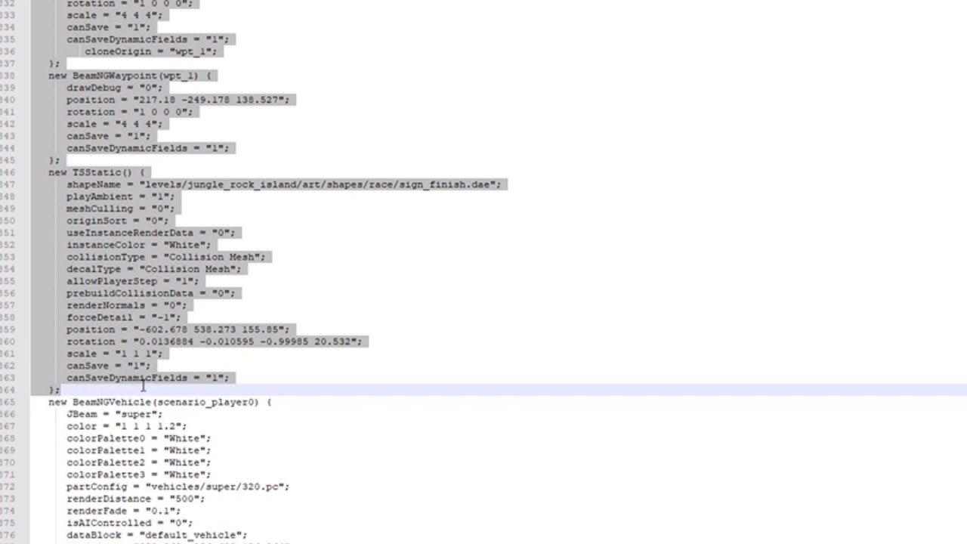
left_click(83, 64, "shift")
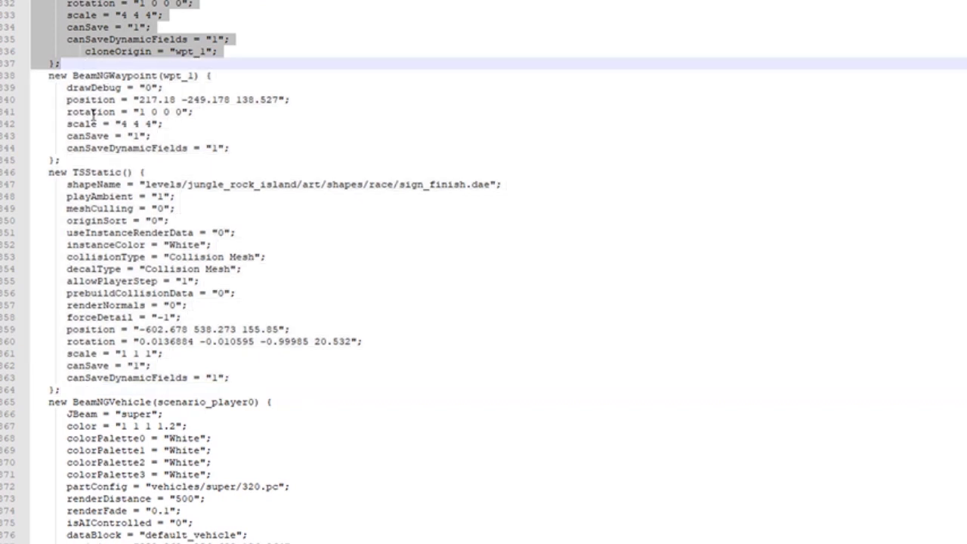
scroll(97, 204, "up", 2)
scroll(99, 203, "up", 4)
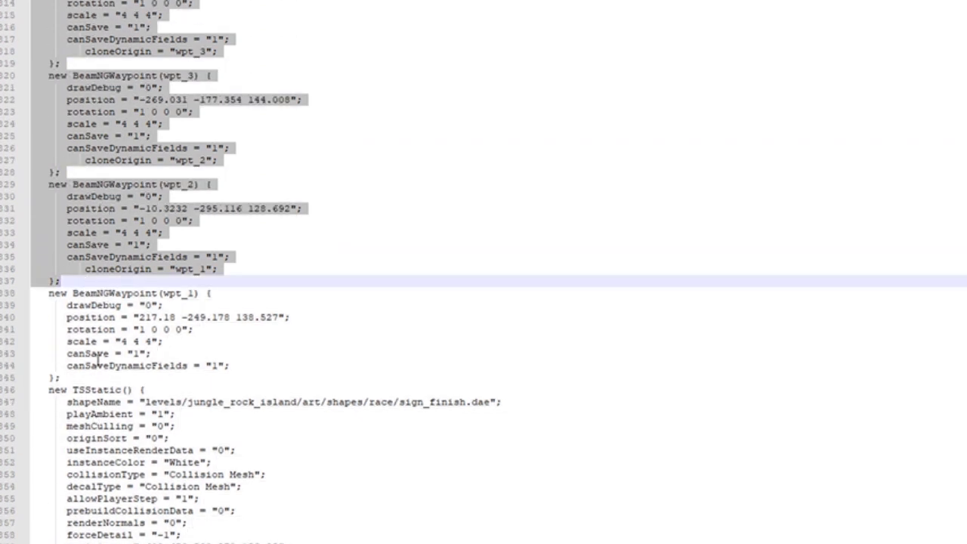
scroll(110, 390, "up", 4)
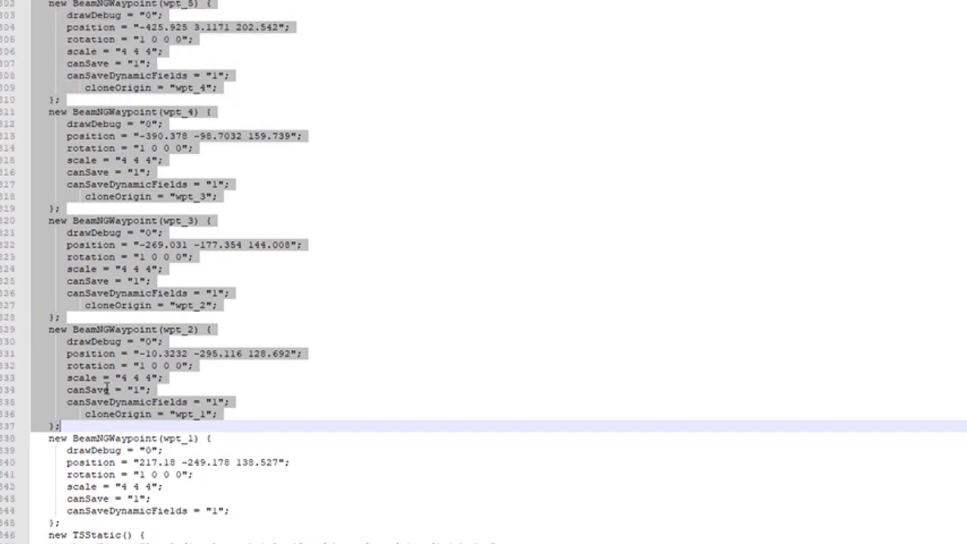
scroll(58, 496, "up", 2)
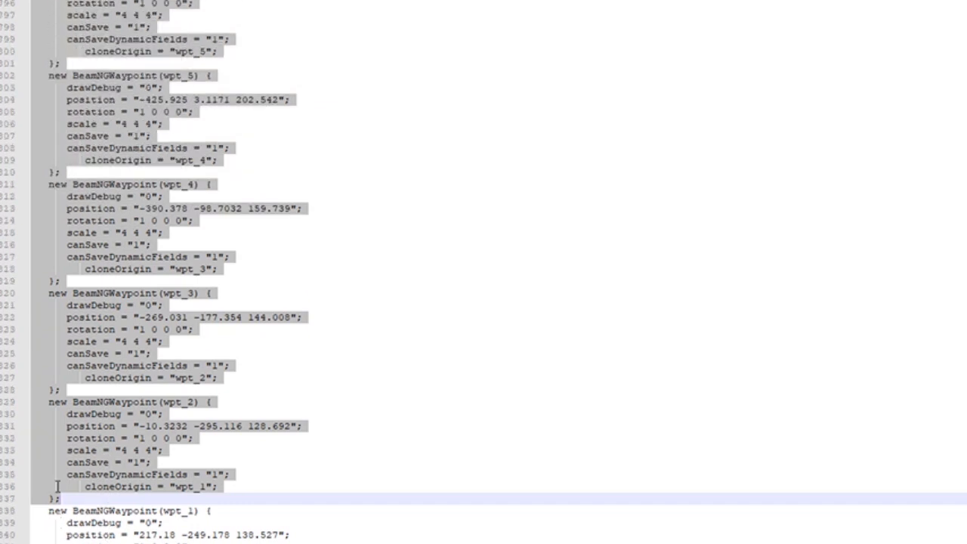
scroll(88, 412, "up", 6)
scroll(94, 323, "up", 12)
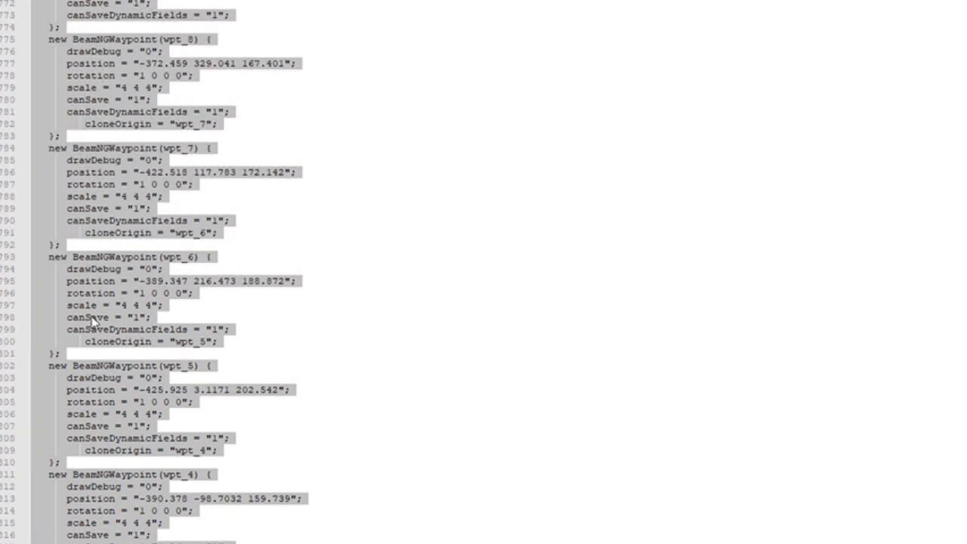
scroll(87, 317, "up", 1)
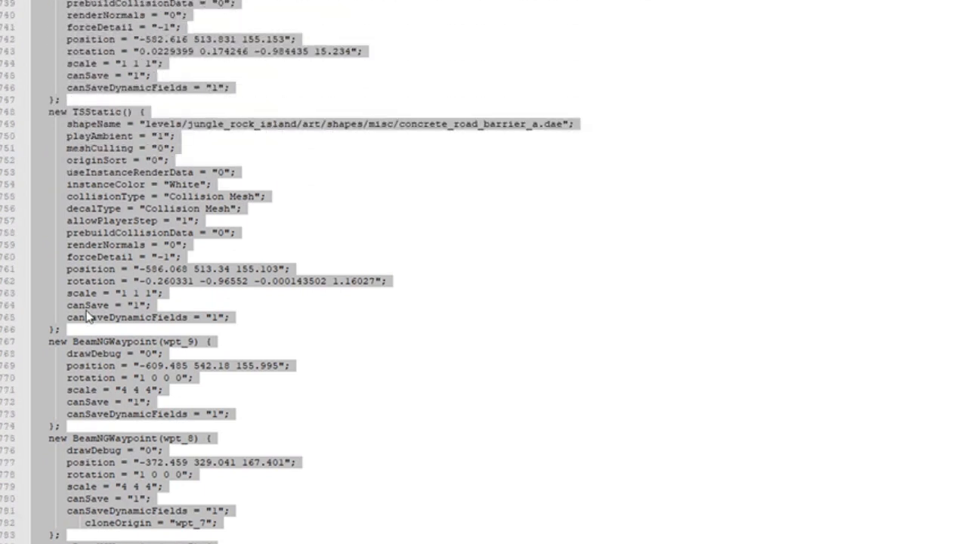
left_click(78, 333, "shift")
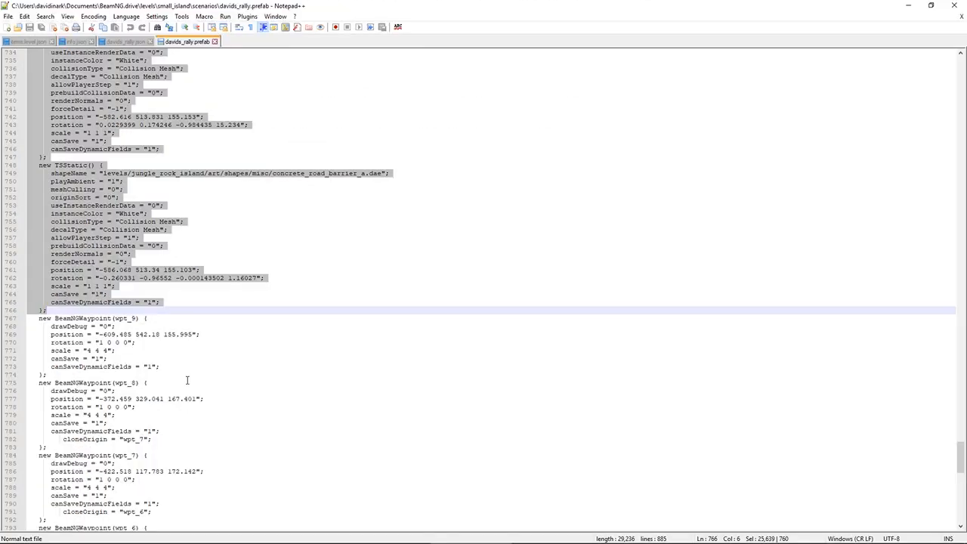
key("Delete")
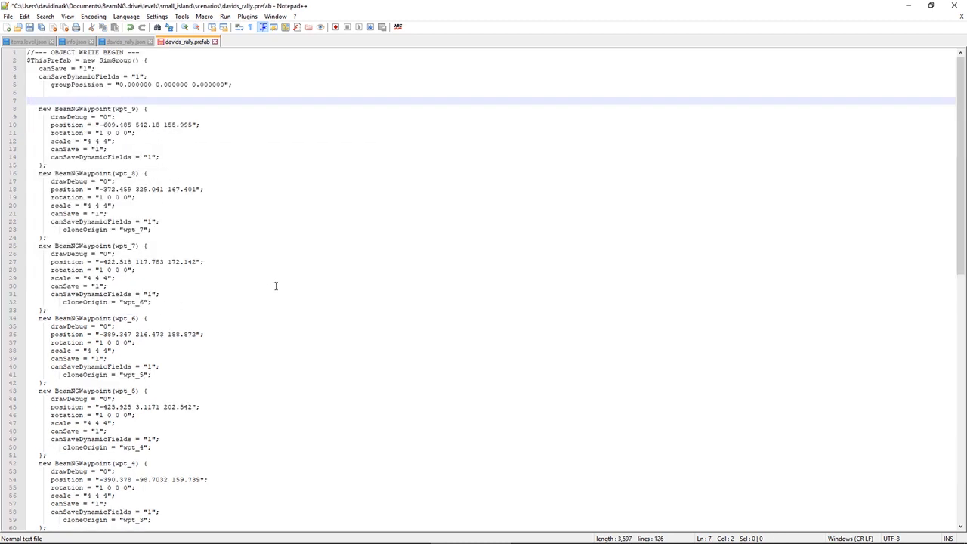
Remove the leftover blank lines between the groupPosition line and the BeamNGWaypoint(wpt_9) block
key("Up")
key("Delete")
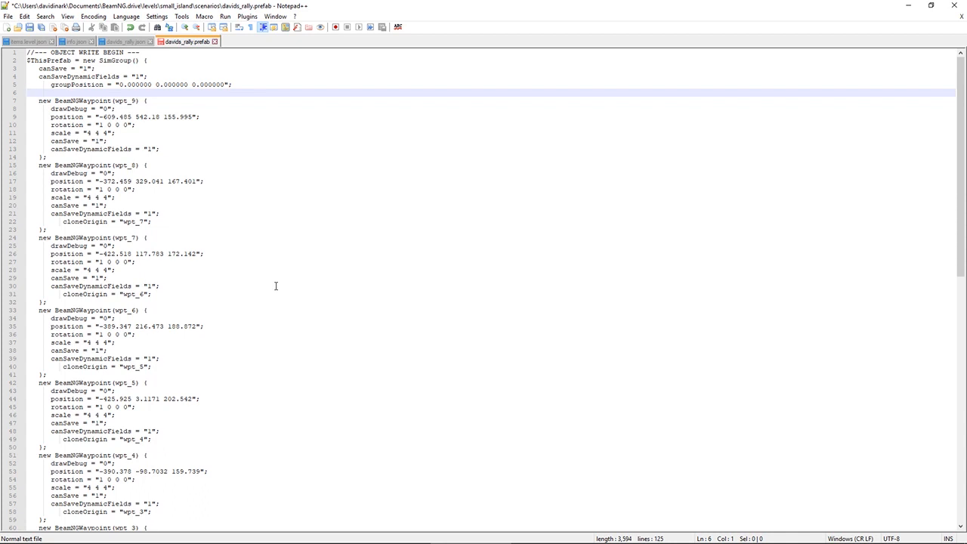
key("Delete")
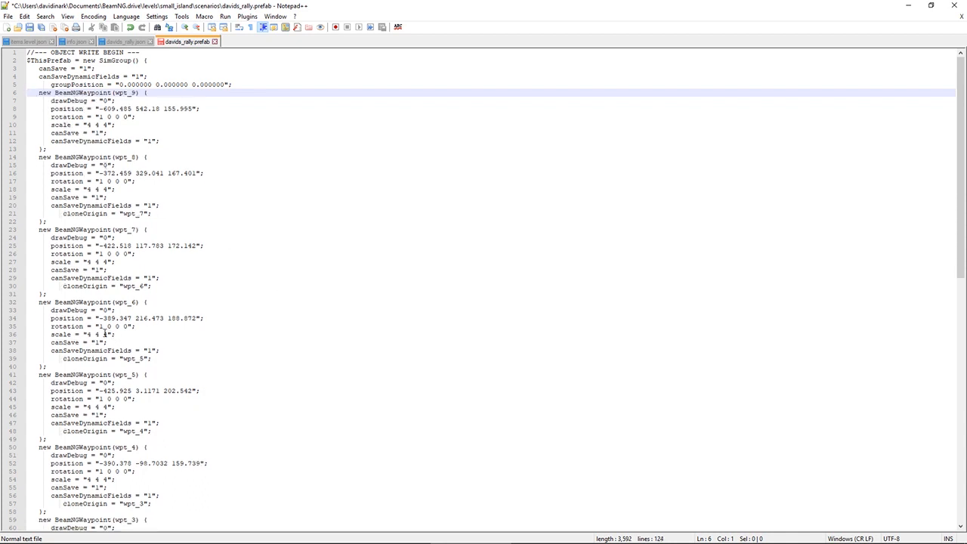
Set the JBeam value of the BeamNGVehicle(scenario_player0) block to "sunburst"
scroll(99, 294, "down", 18)
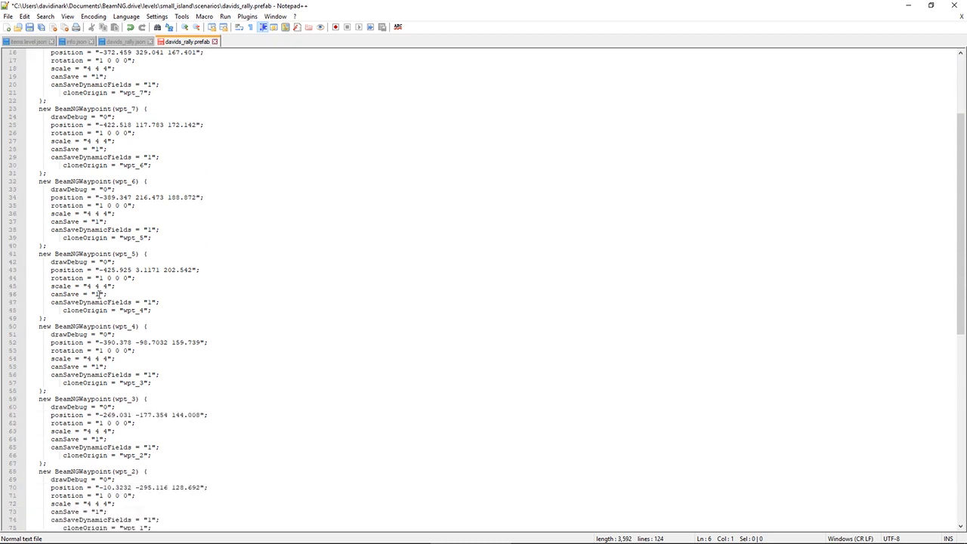
scroll(96, 294, "down", 3)
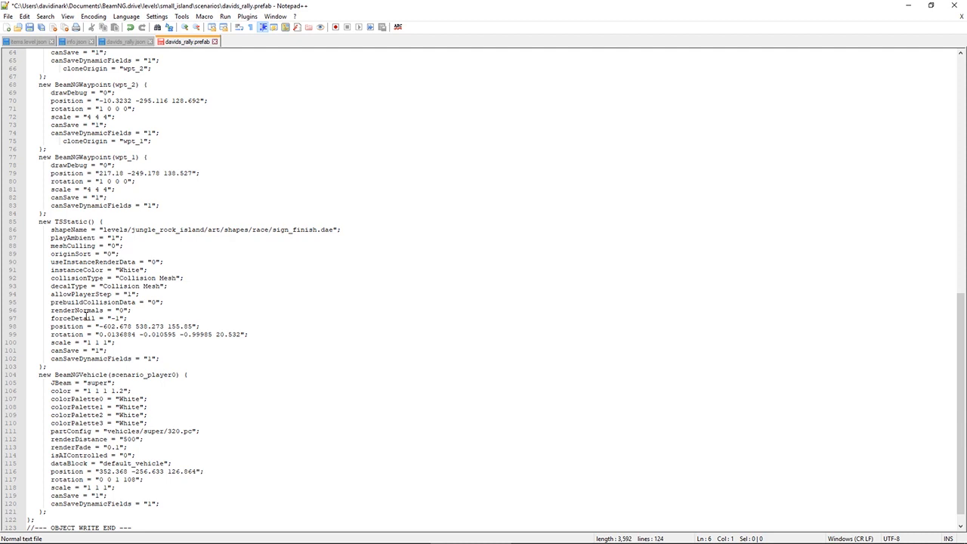
scroll(85, 315, "up", 1)
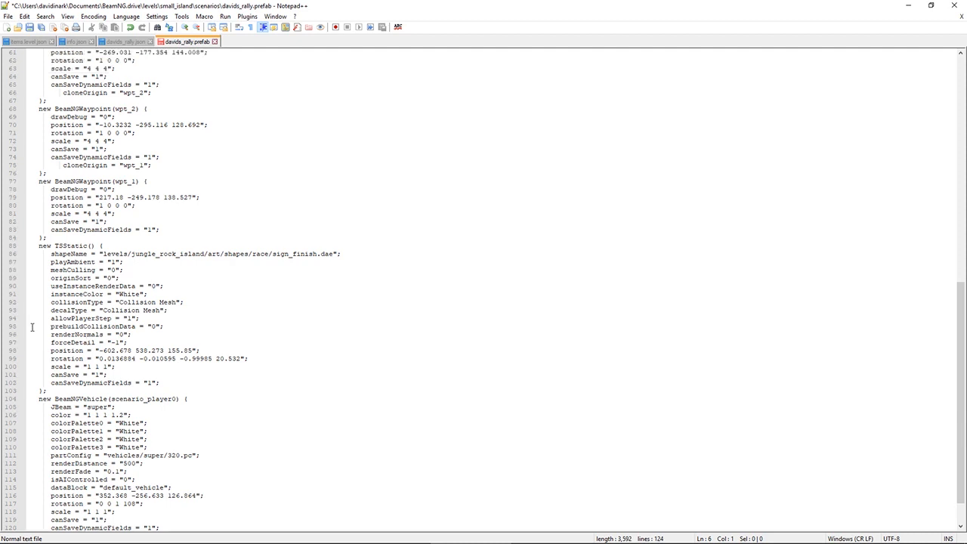
scroll(33, 326, "down", 2)
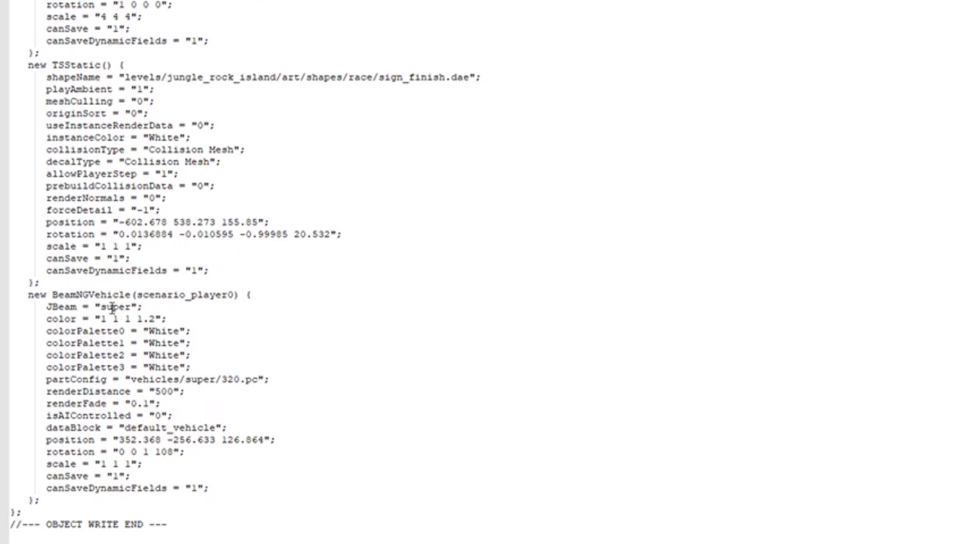
double_click(111, 307)
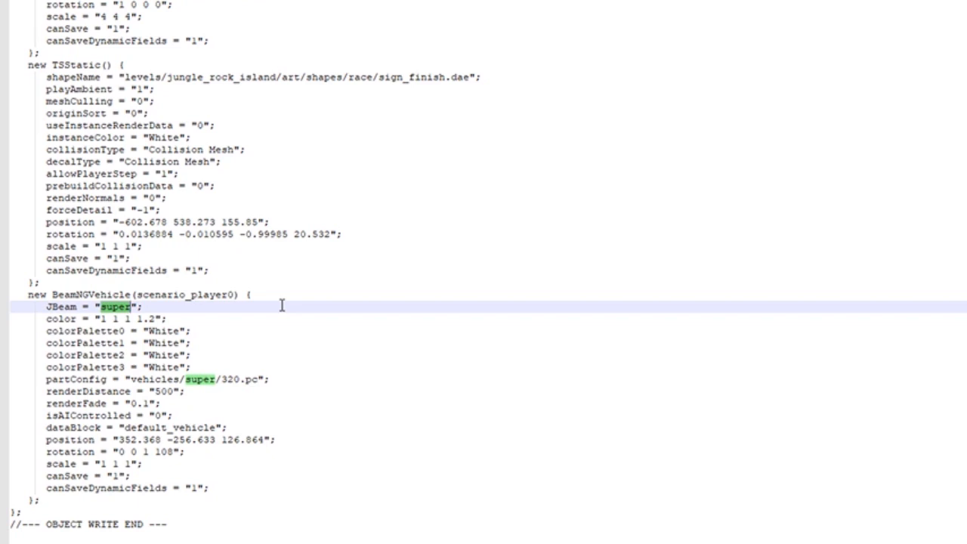
type("sunb")
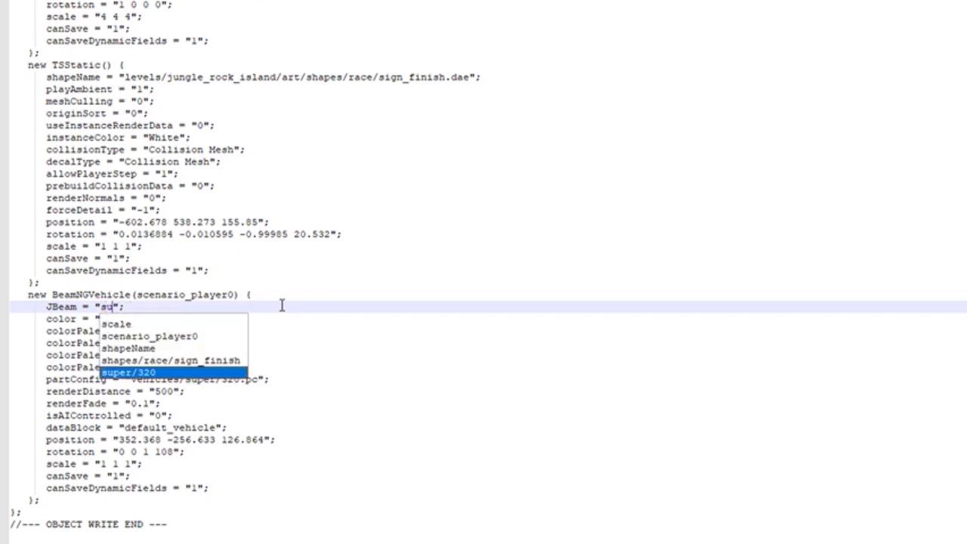
type("urst")
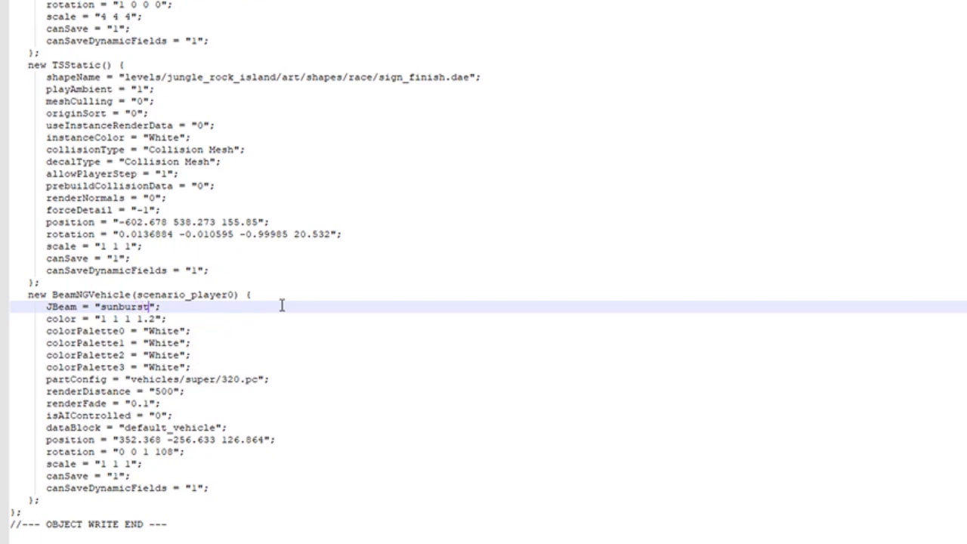
Place the cursor in the partConfig path, switch to File Explorer and open the Steam BeamNG.drive installation's content\vehicles folder
left_click(196, 378)
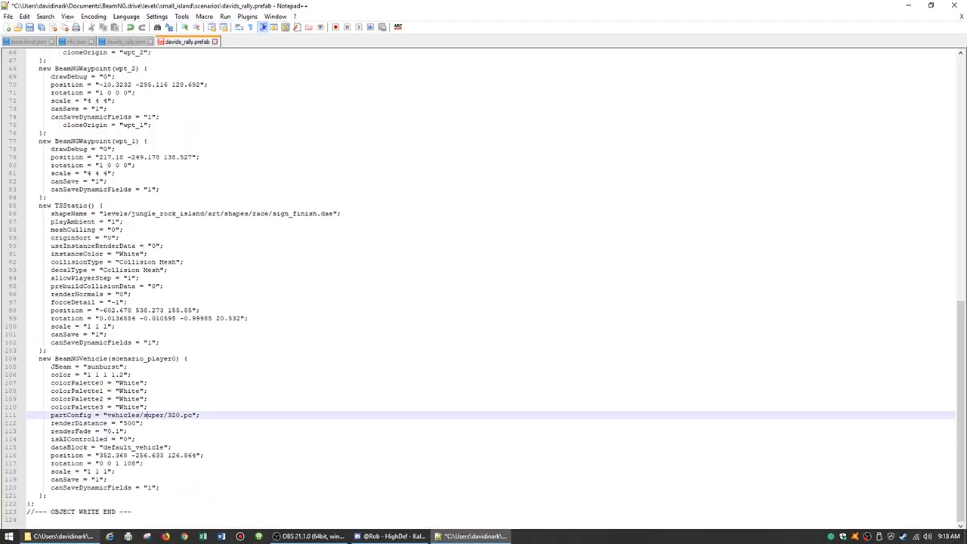
left_click(54, 536)
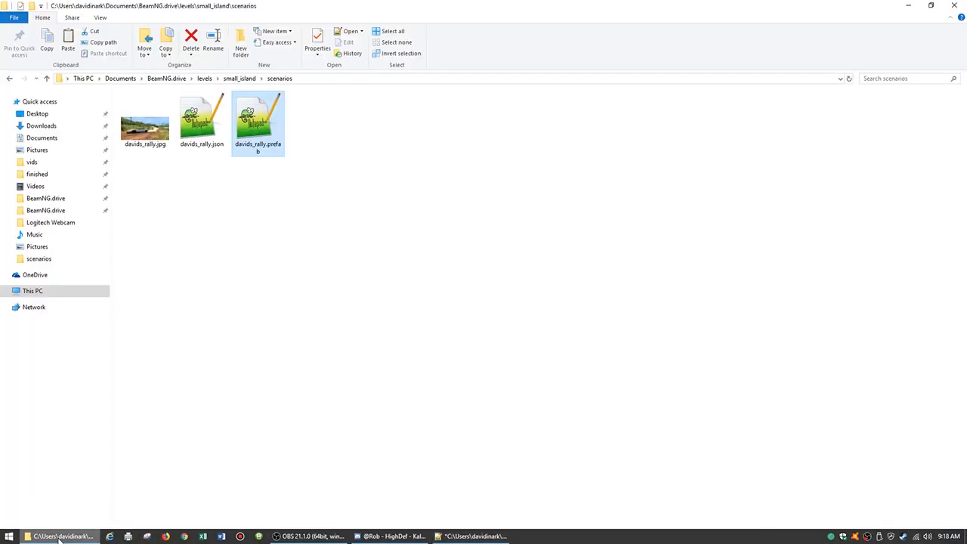
left_click(56, 212)
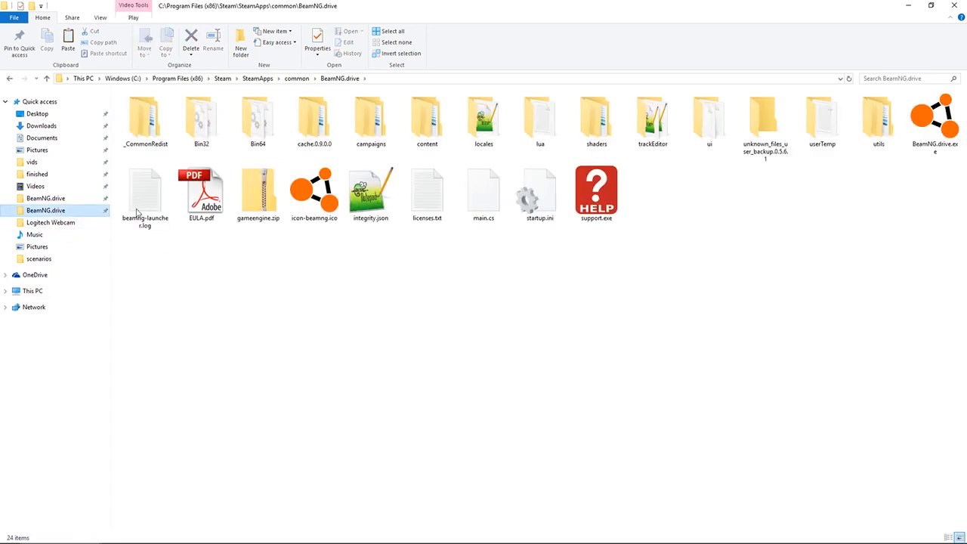
double_click(438, 133)
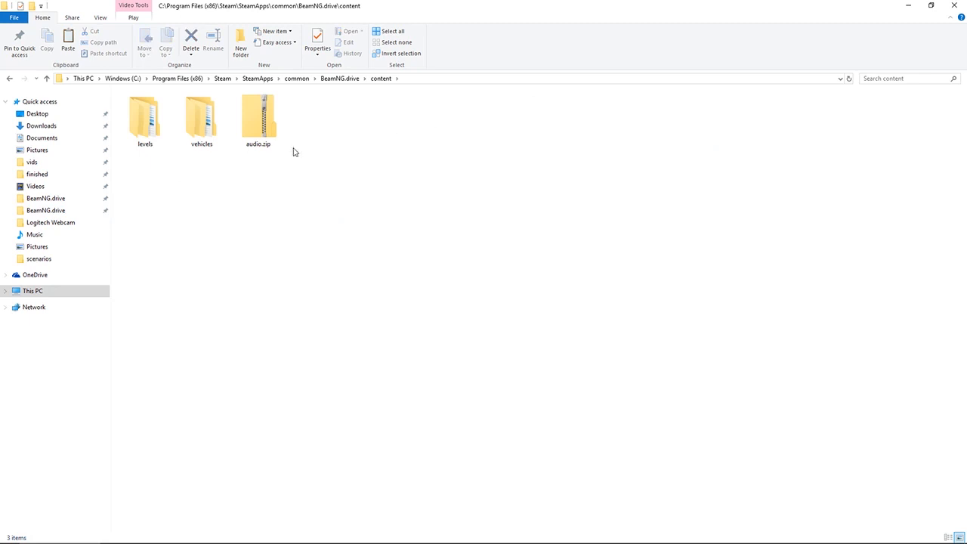
double_click(202, 132)
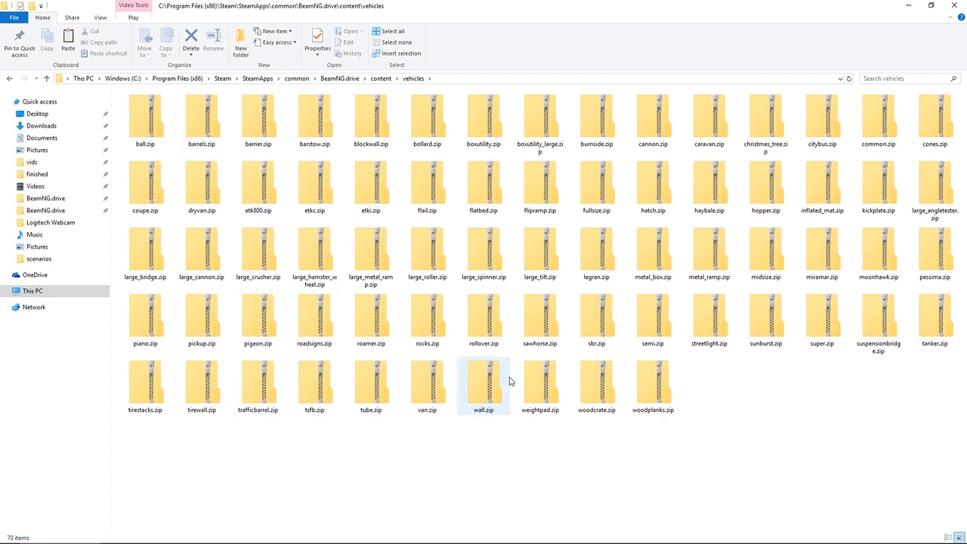
Open sunburst.zip down to its vehicles\sunburst folder, sort the files by type and locate the .pc configuration files
double_click(748, 325)
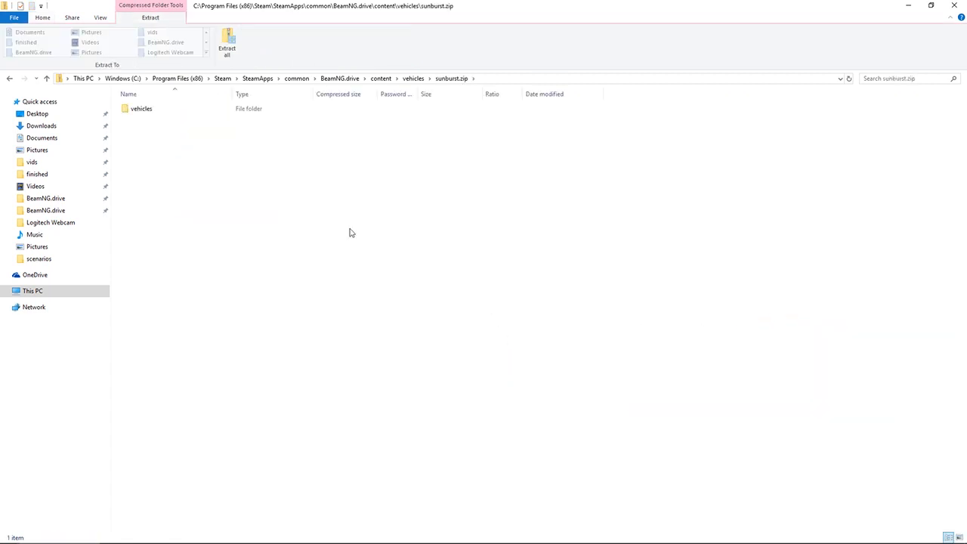
double_click(145, 111)
double_click(152, 110)
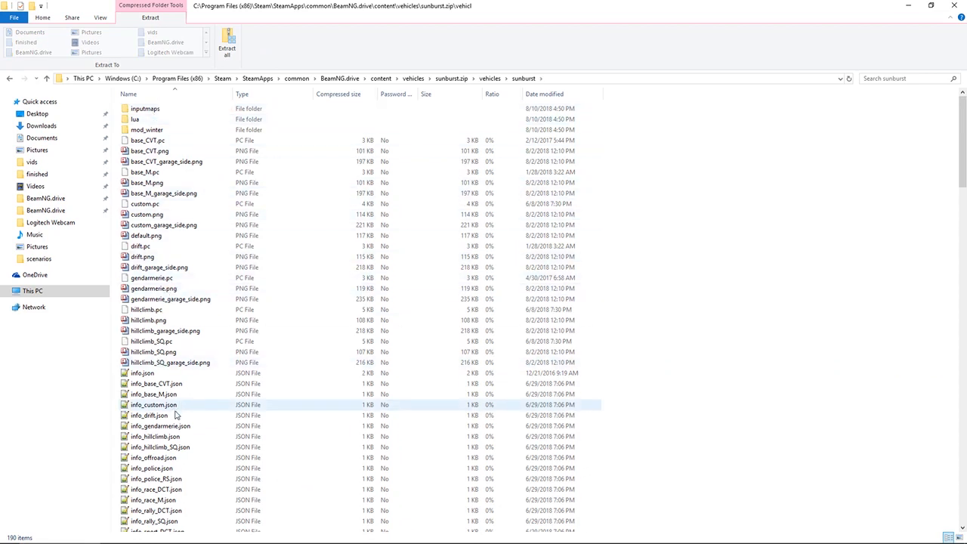
scroll(199, 445, "down", 2)
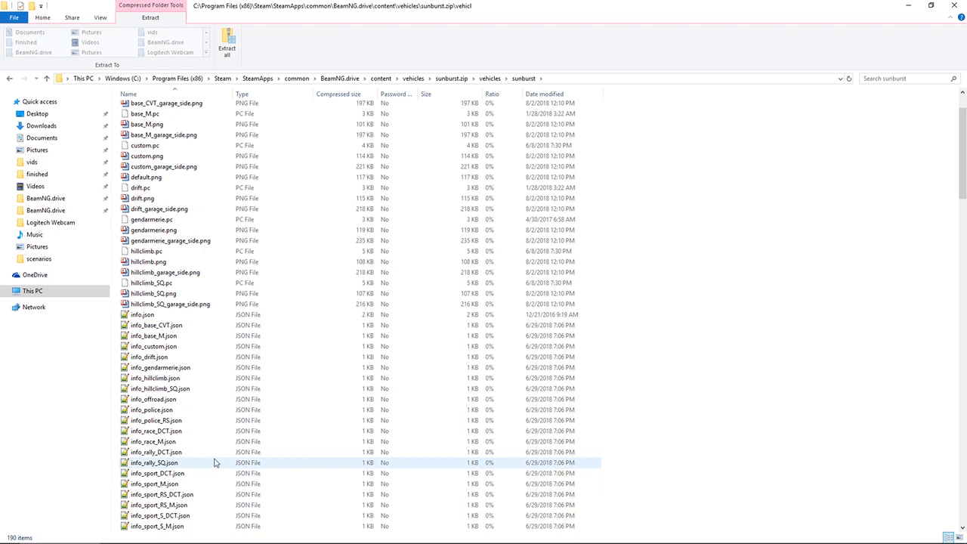
left_click(249, 95)
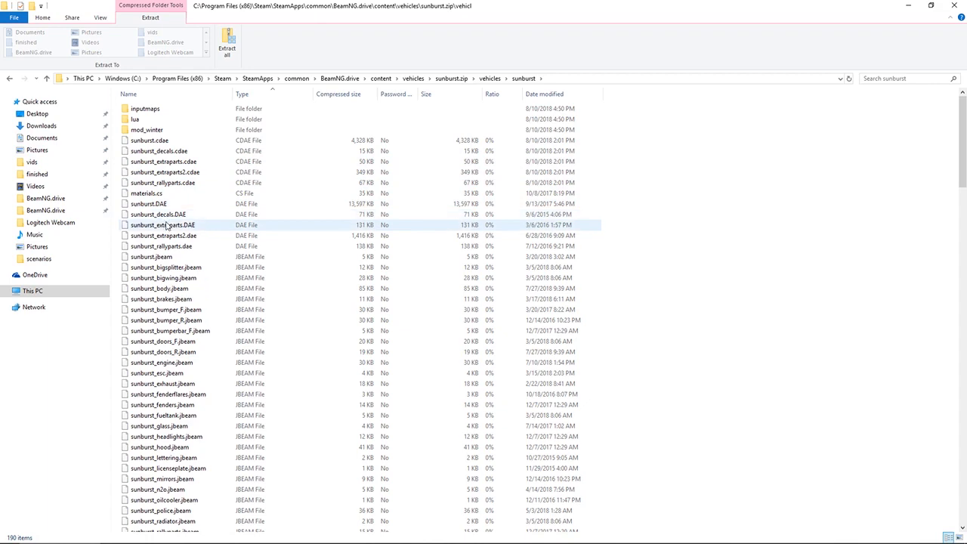
scroll(172, 287, "down", 12)
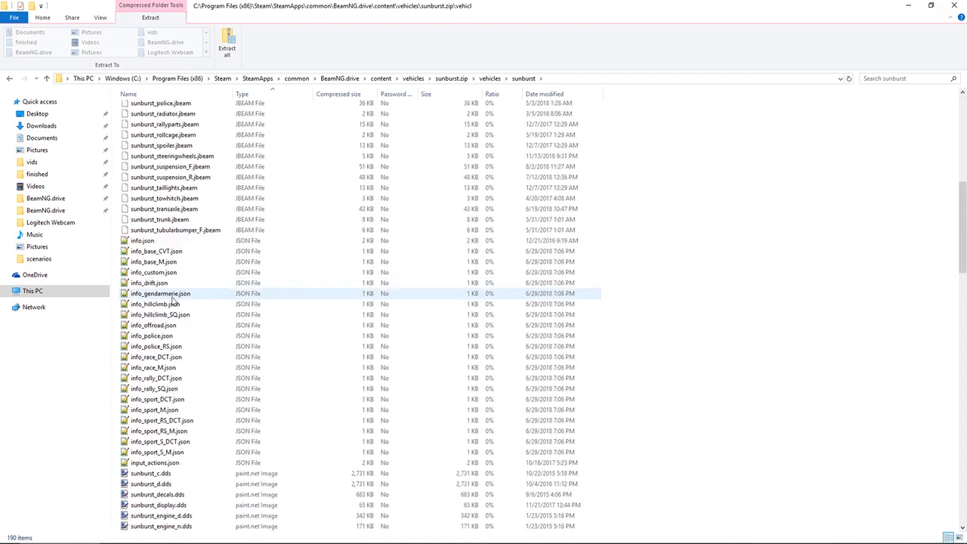
scroll(174, 301, "down", 20)
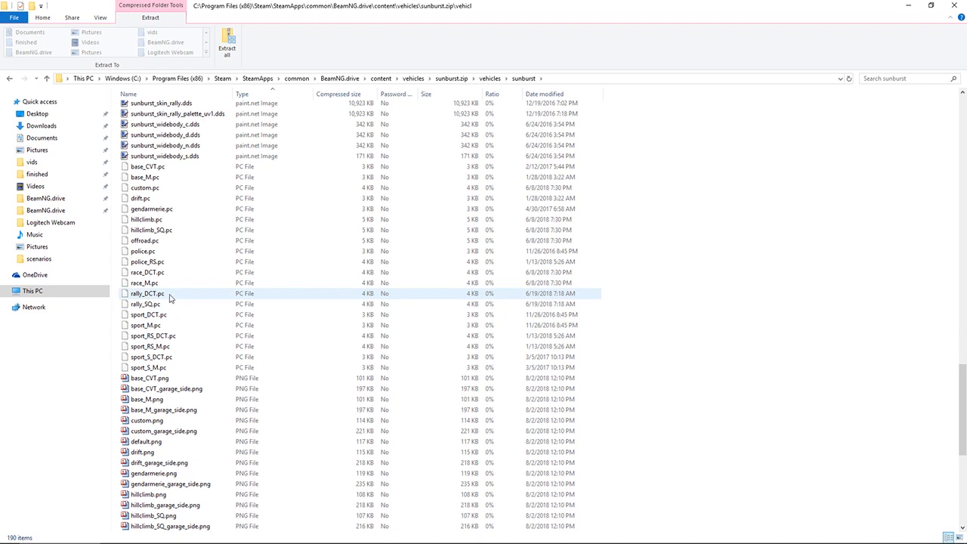
Switch to Notepad++ and set the scenario_player0 block's partConfig value to "vehicles/sunburst/rally_DCT.pc"
mouse_move(198, 542)
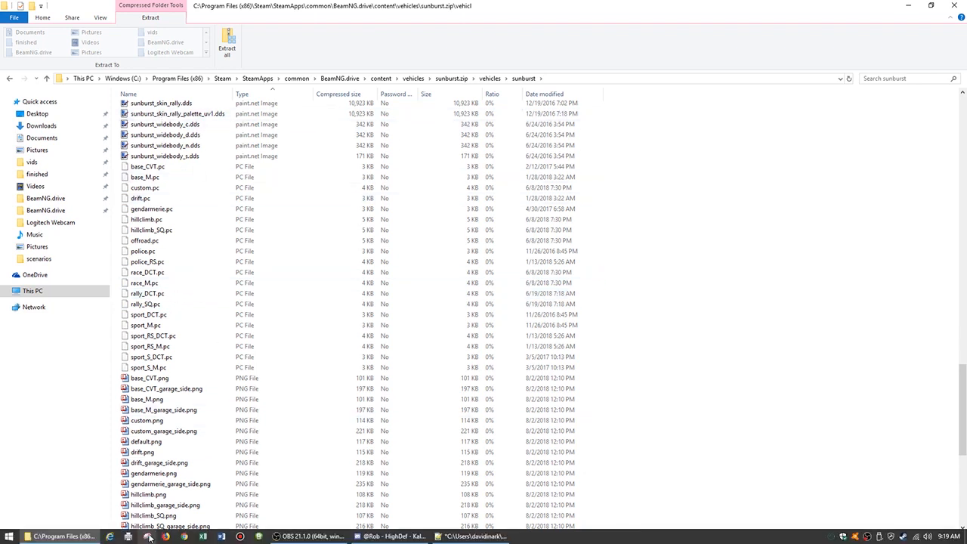
mouse_move(463, 541)
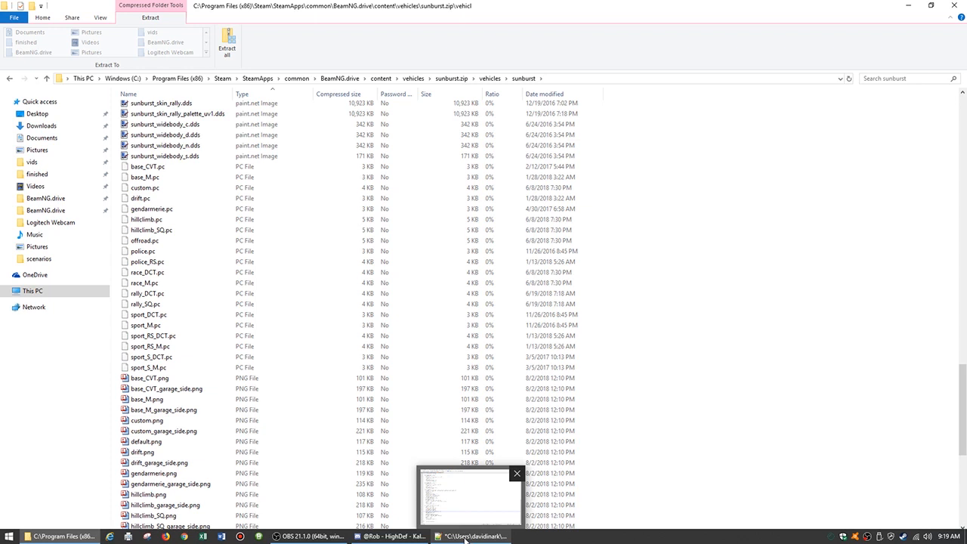
left_click(465, 538)
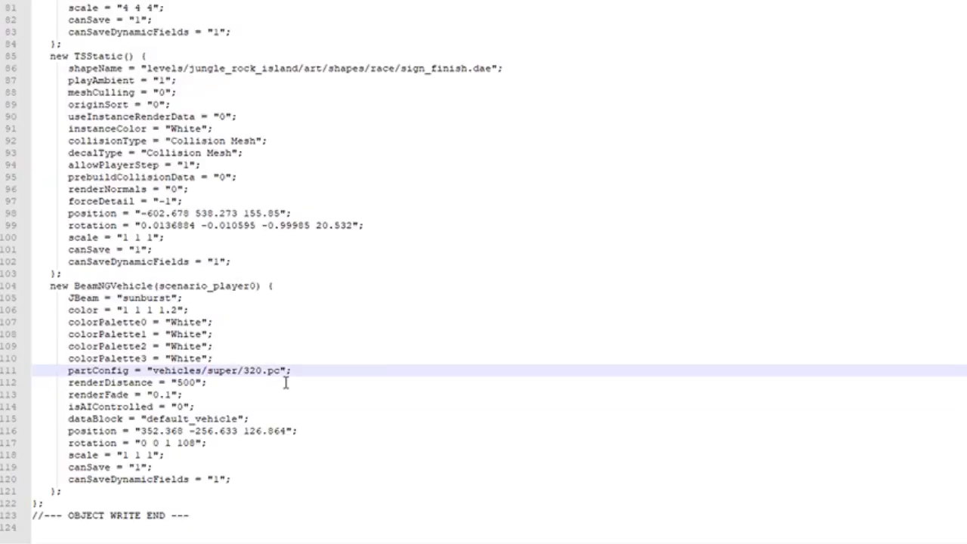
type("sunbur")
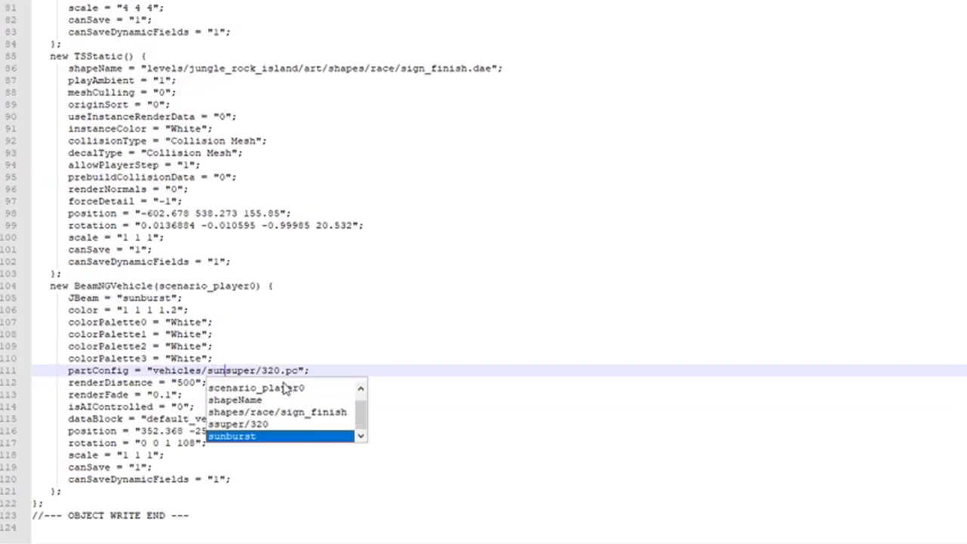
type("st")
key("Delete")
key("Delete")
key("Delete")
key("Delete")
key("Delete")
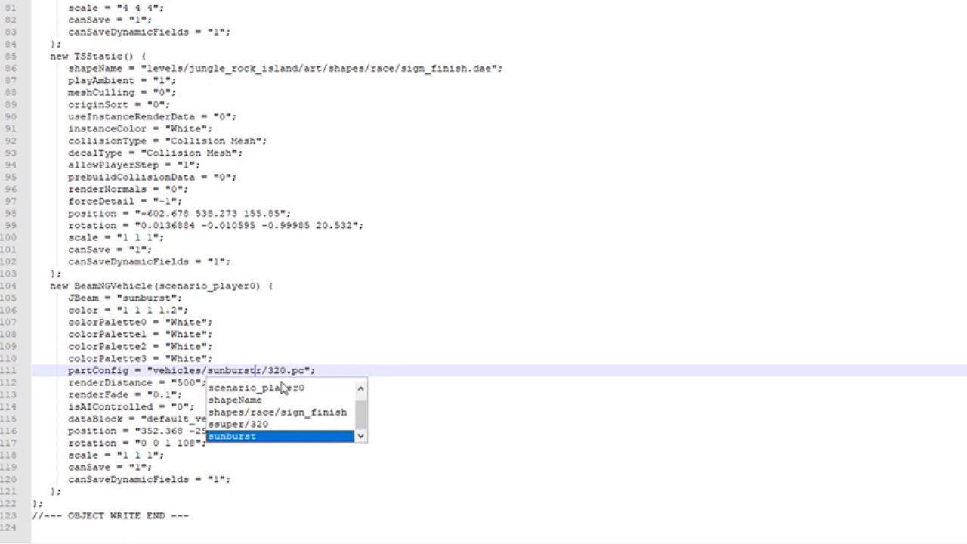
key("Right")
type("rally_")
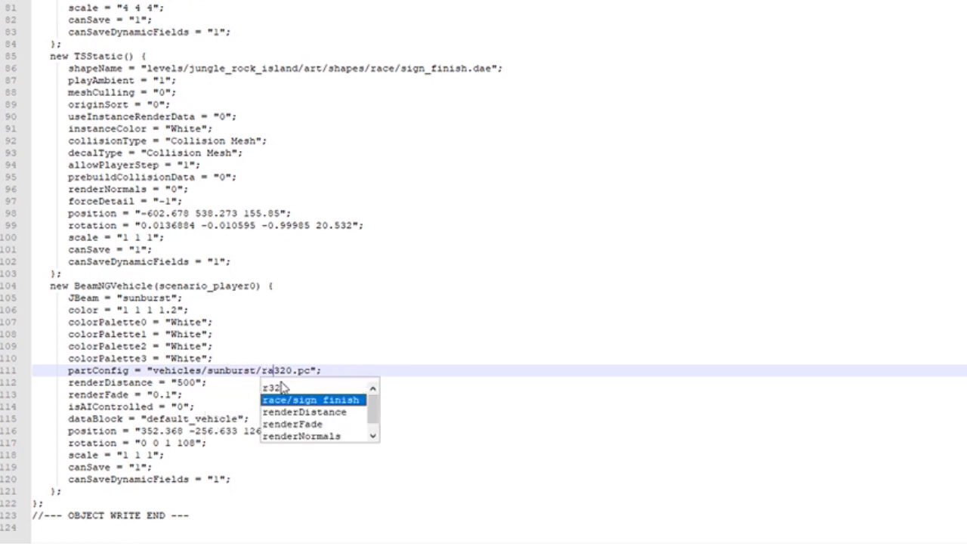
type("DCT")
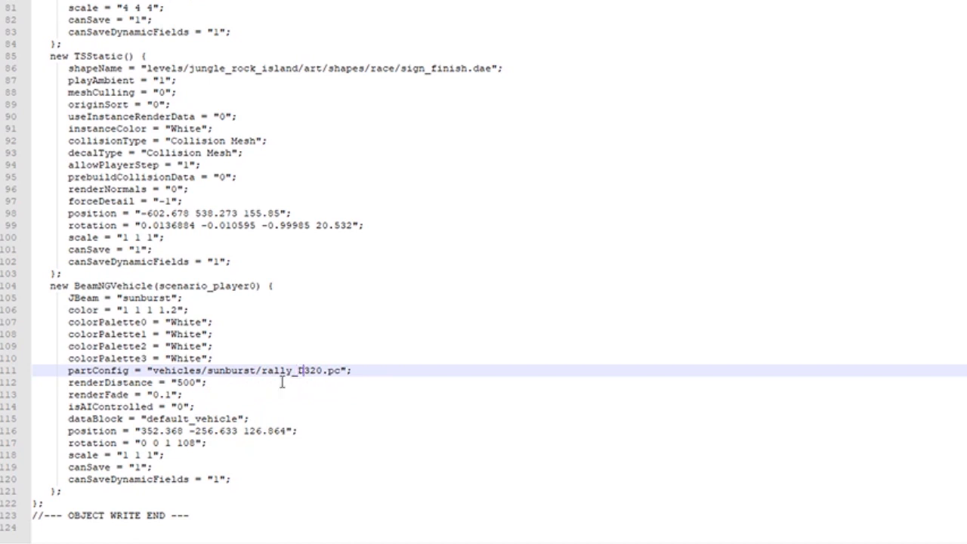
key("Delete")
key("Delete")
key("Delete")
left_click(159, 346)
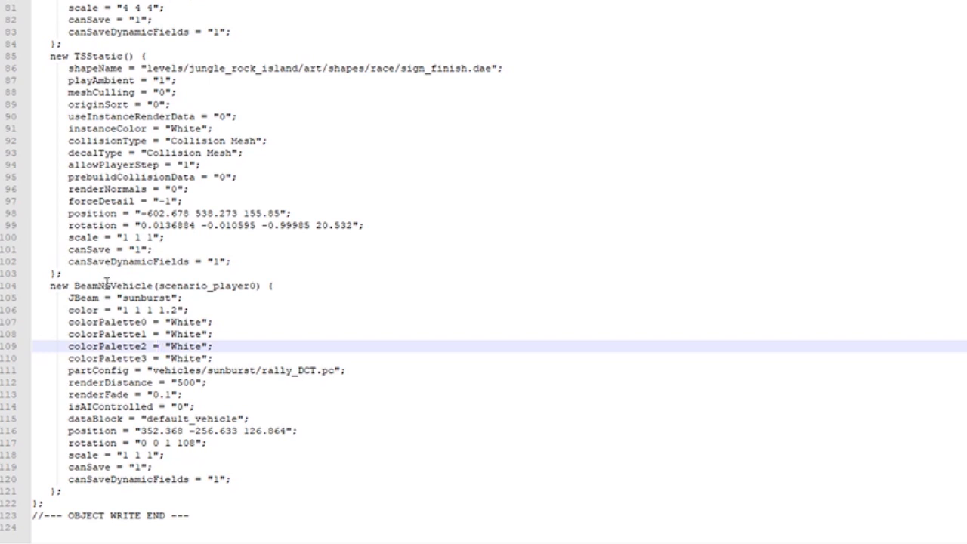
Minimise Notepad++, switch to BeamNG.drive and open its list of playable scenarios
scroll(148, 315, "up", 1)
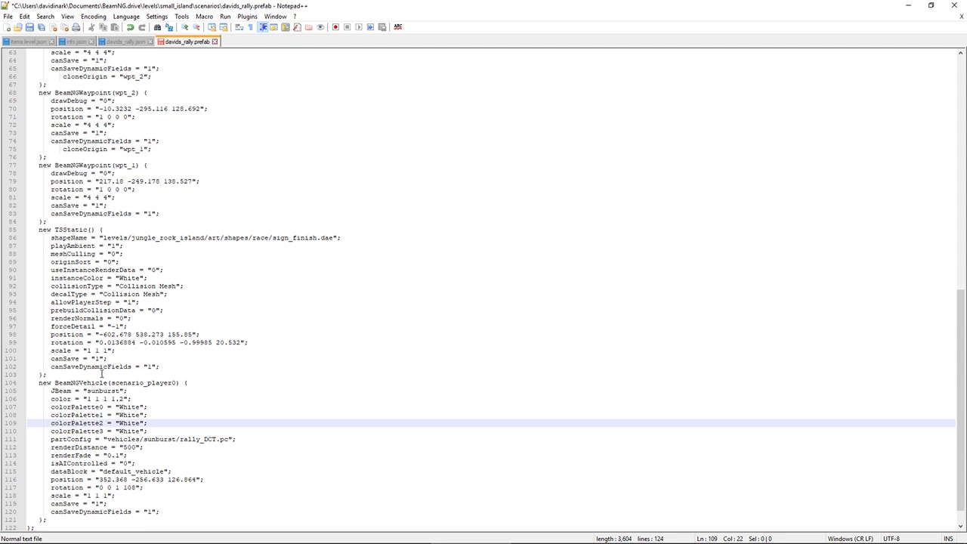
scroll(101, 373, "up", 2)
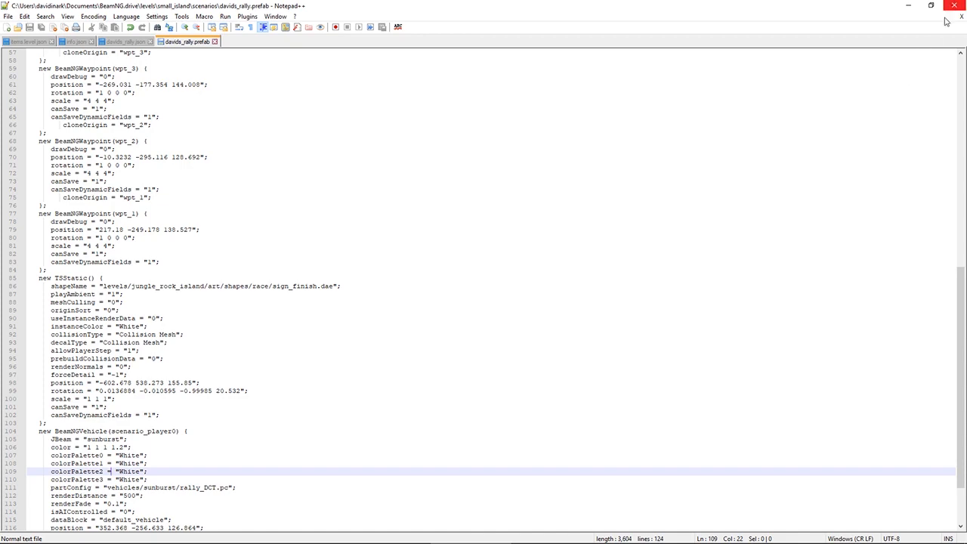
left_click(908, 7)
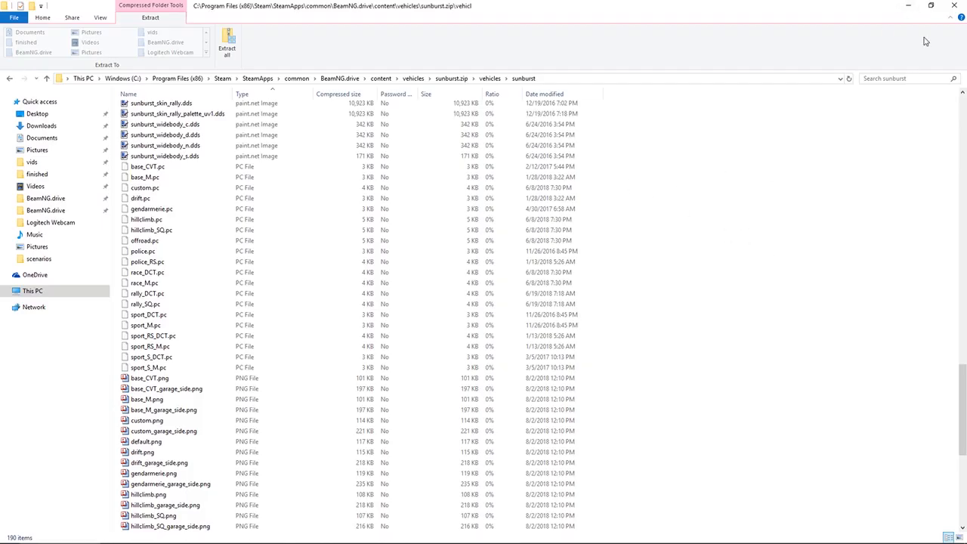
mouse_move(760, 542)
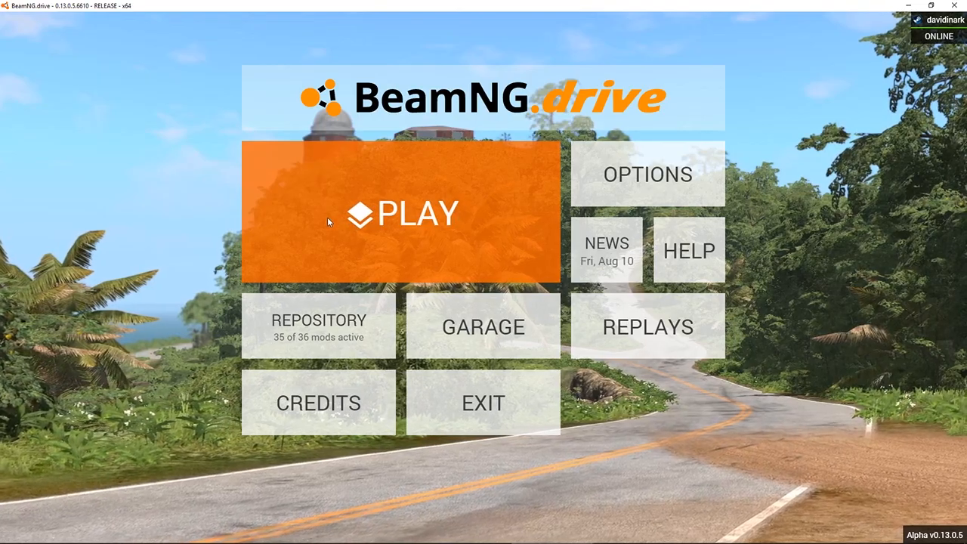
left_click(359, 234)
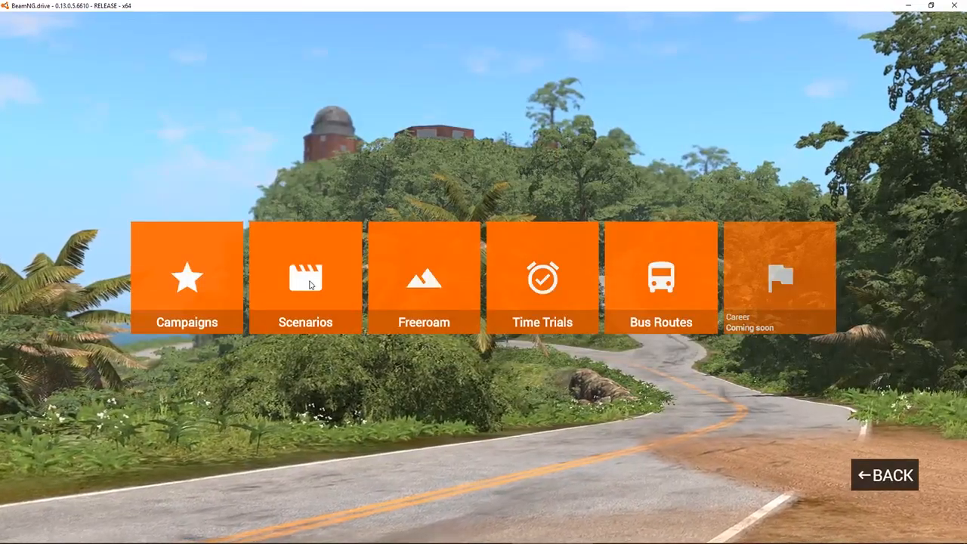
left_click(311, 285)
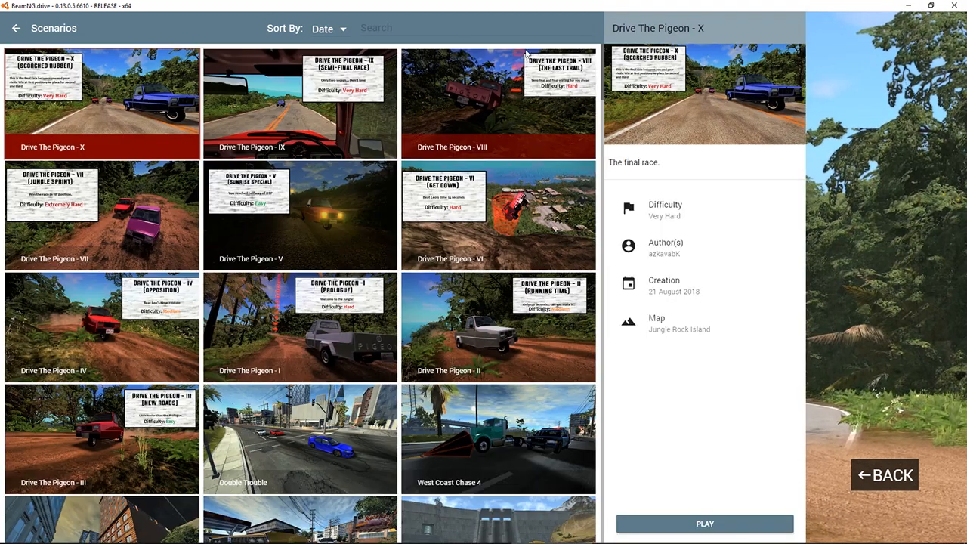
Search the scenarios for "dav" and launch David's Rally Scenario
left_click(426, 30)
type("dav")
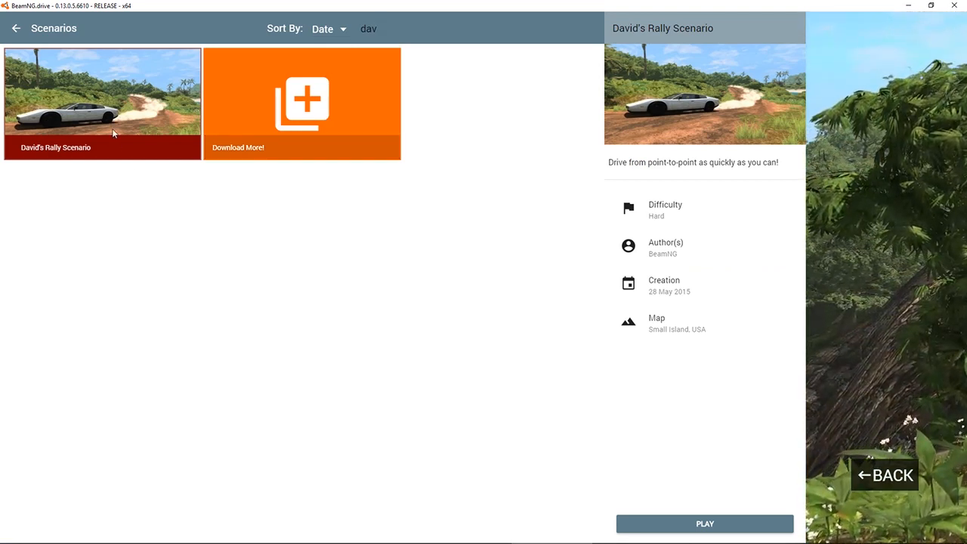
left_click(702, 524)
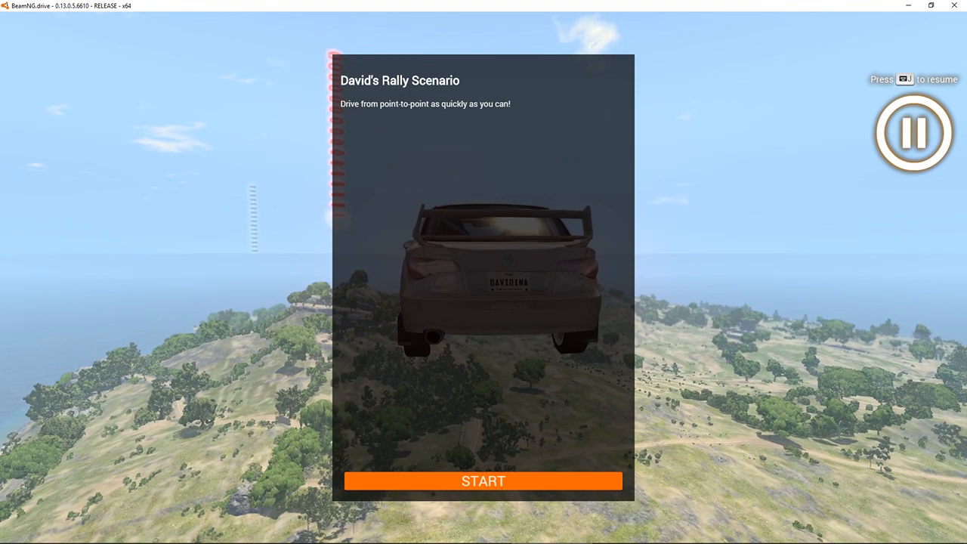
Open the world editor, select the davids_rally prefab through the floating car and unpack it
key("F11")
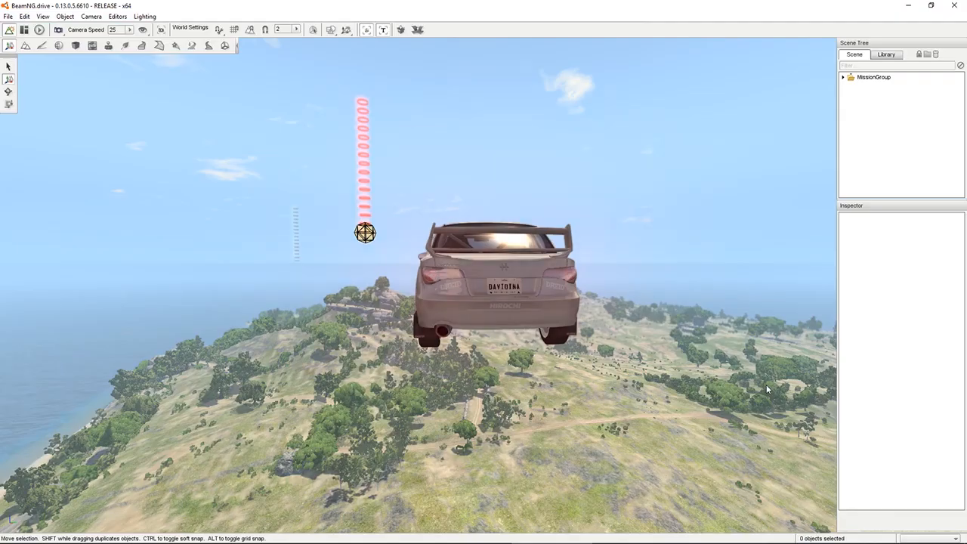
mouse_move(606, 399)
right_mouse_down()
mouse_move(499, 386)
mouse_move(801, 384)
mouse_move(736, 434)
mouse_move(604, 431)
mouse_move(473, 389)
mouse_move(511, 395)
mouse_move(518, 407)
mouse_move(543, 543)
mouse_move(745, 488)
mouse_move(880, 397)
mouse_move(914, 325)
mouse_move(634, 378)
mouse_move(926, 370)
mouse_move(944, 312)
mouse_move(949, 342)
mouse_move(964, 344)
mouse_move(966, 425)
mouse_move(861, 353)
right_mouse_up()
right_click_drag(434, 487, 456, 429)
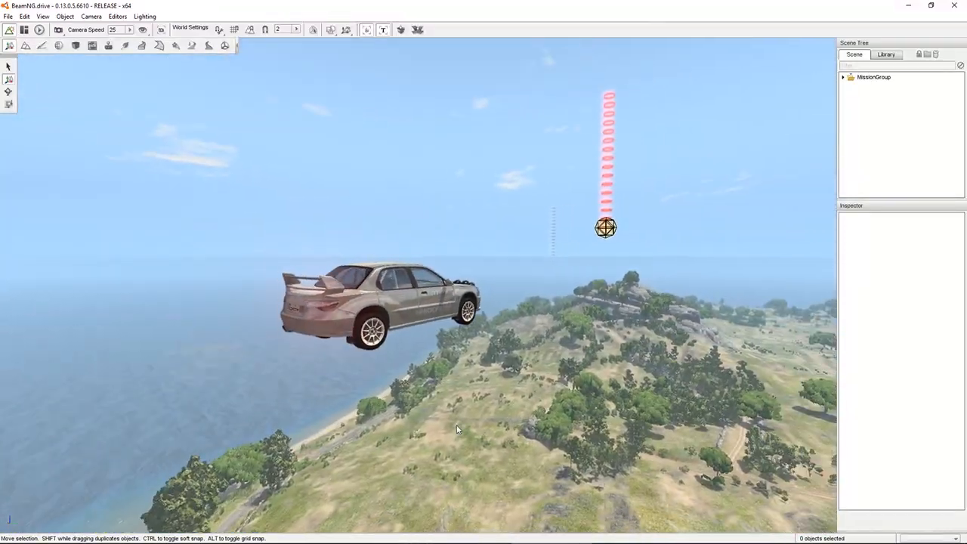
left_click(377, 300)
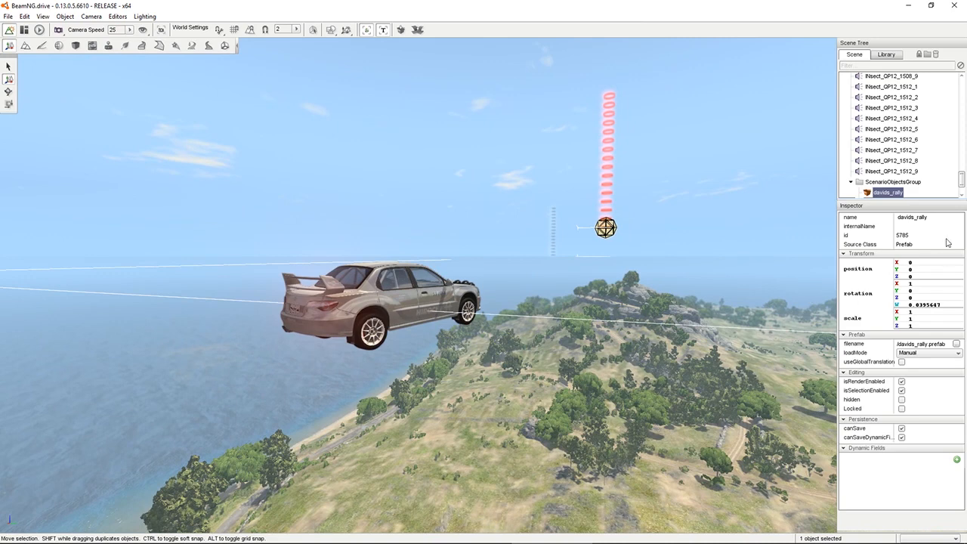
right_click(884, 193)
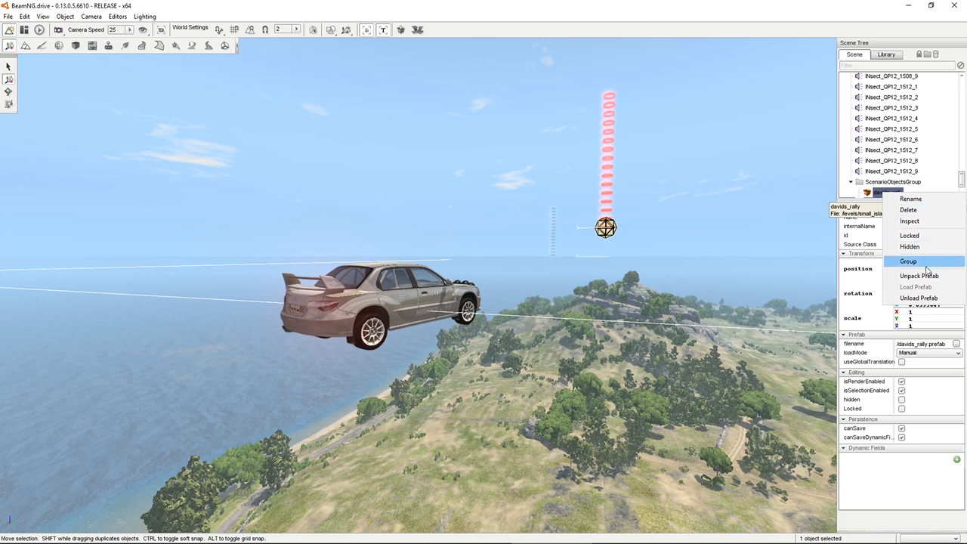
left_click(920, 276)
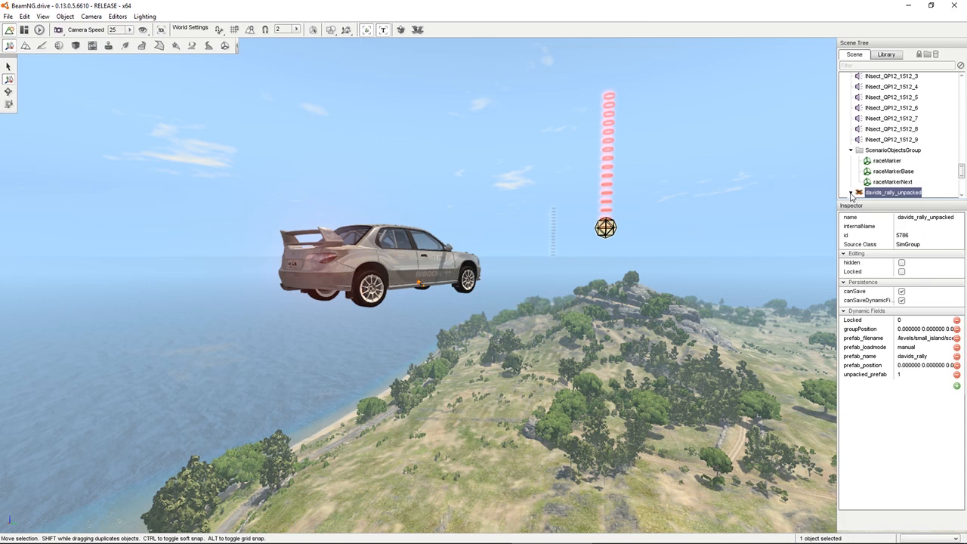
Look over the waypoints in the davids_rally_unpacked group and the terrain around the floating car
scroll(962, 175, "down", 2)
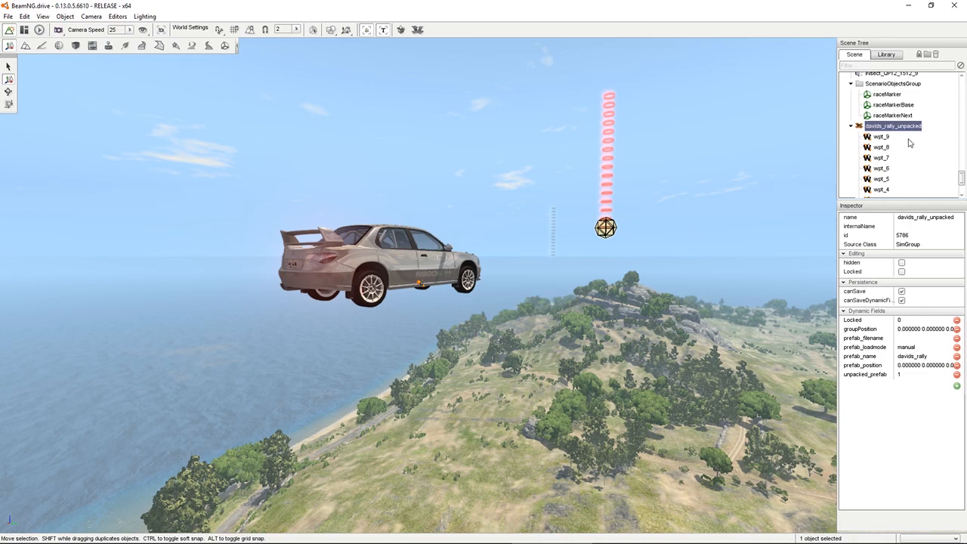
mouse_move(654, 286)
right_mouse_down()
mouse_move(615, 311)
mouse_move(574, 253)
mouse_move(714, 252)
mouse_move(773, 276)
mouse_move(732, 291)
mouse_move(566, 223)
mouse_move(585, 168)
mouse_move(617, 347)
mouse_move(672, 289)
right_mouse_up()
key("s")
key("d")
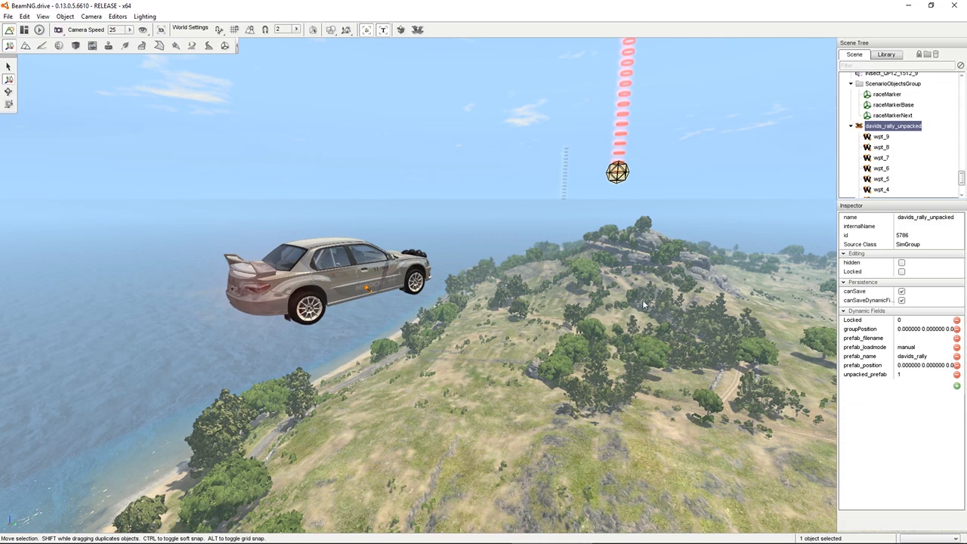
mouse_move(643, 305)
right_mouse_down()
mouse_move(686, 332)
mouse_move(776, 291)
mouse_move(743, 306)
mouse_move(636, 317)
mouse_move(648, 301)
mouse_move(639, 292)
right_mouse_up()
key("w")
key("s")
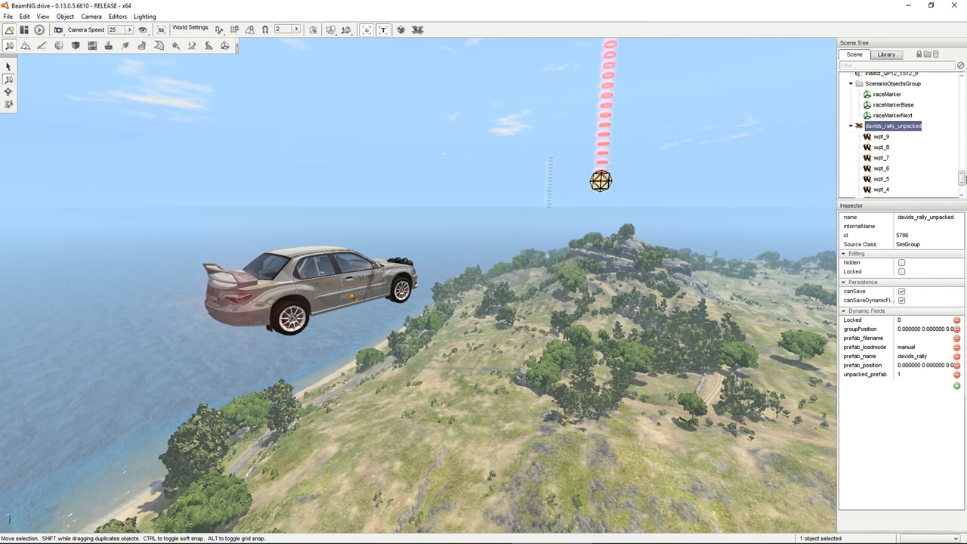
Select the scenario_player0 vehicle and lower it straight down toward the ground to about Z 38.6
left_click_drag(962, 178, 962, 188)
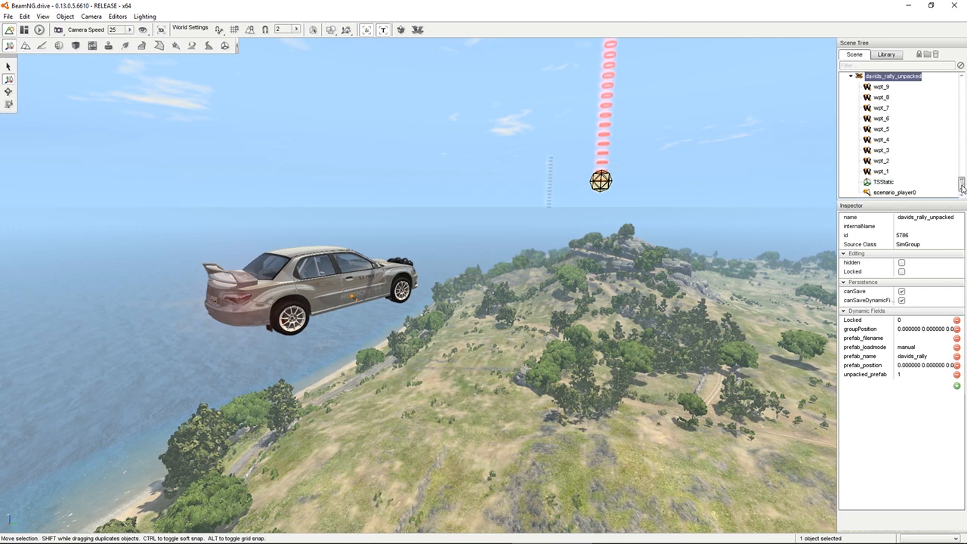
left_click(900, 193)
right_click_drag(460, 348, 340, 431)
right_click_drag(525, 182, 530, 171)
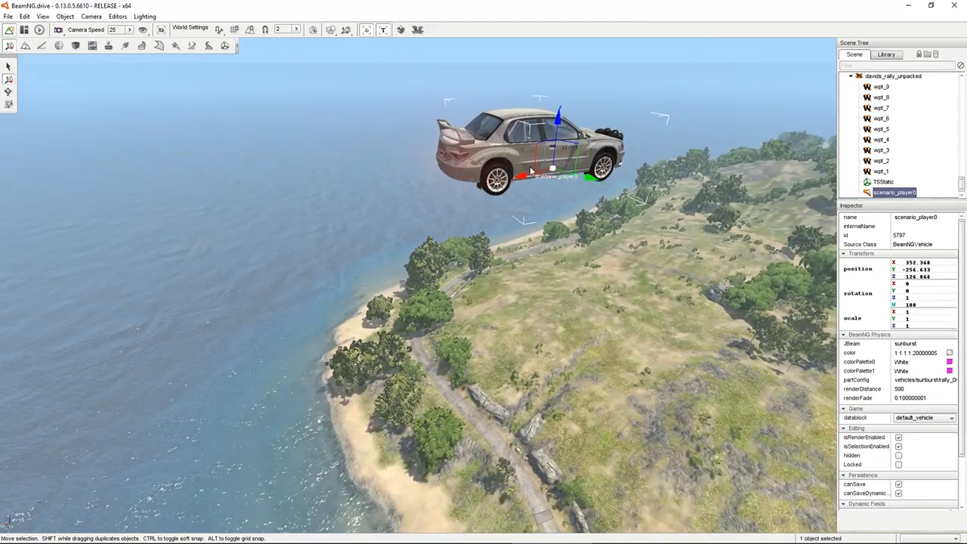
left_click_drag(556, 127, 510, 462)
right_click_drag(508, 461, 653, 352)
key("w")
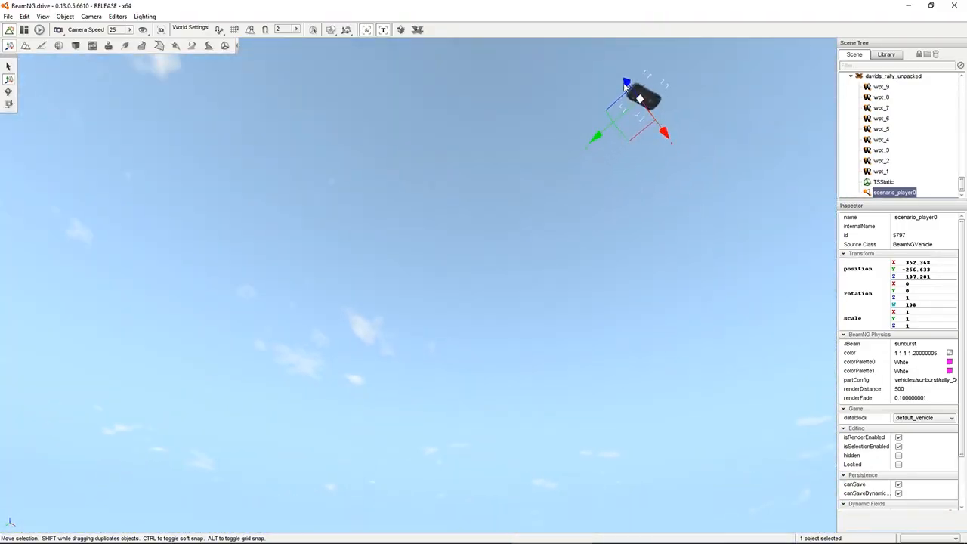
left_click_drag(625, 84, 735, 495)
right_click_drag(735, 496, 833, 542)
left_click_drag(517, 138, 529, 400)
right_click_drag(528, 400, 295, 498)
key("d")
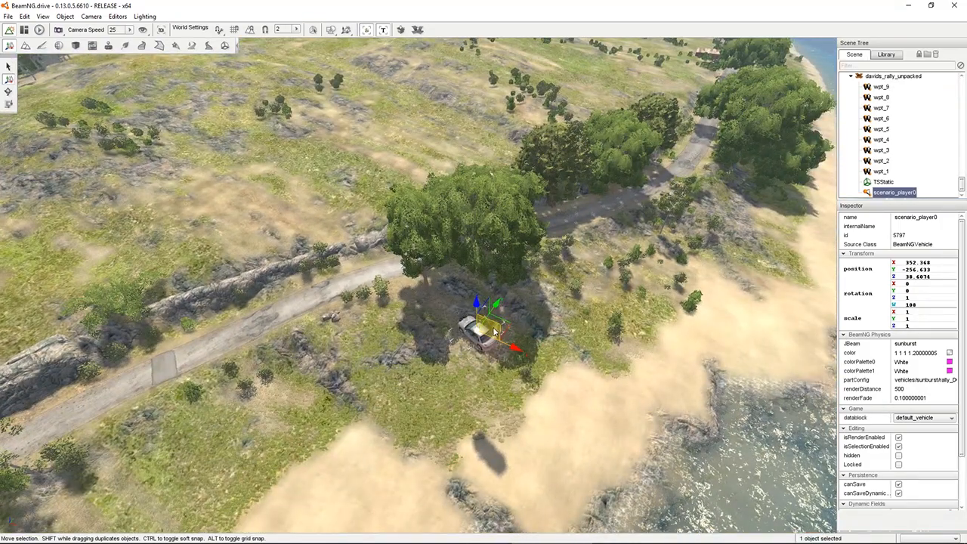
Turn on terrain snapping and move the scenario_player0 vehicle onto the coastal road at about X 323.9, Y -267.5, Z 30
left_click_drag(477, 335, 269, 360)
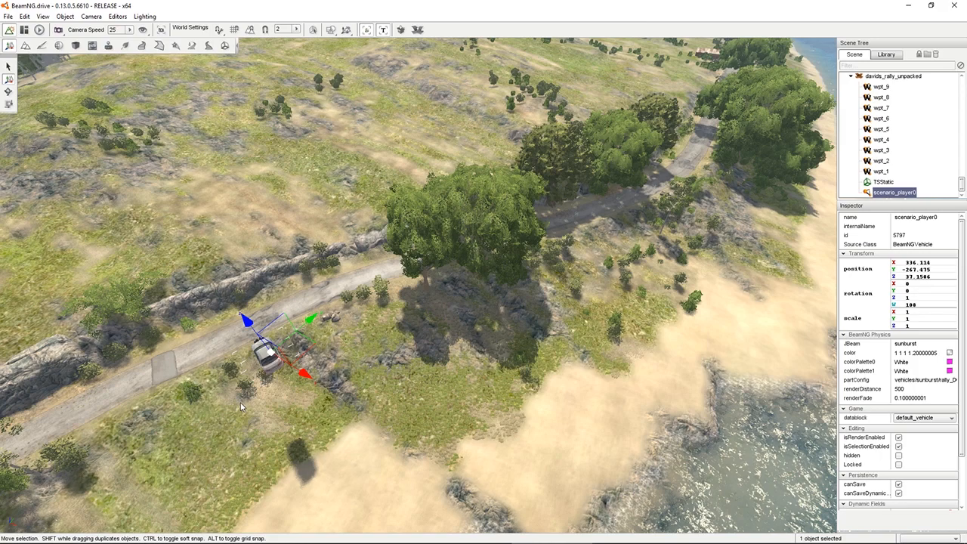
right_click_drag(240, 406, 193, 284)
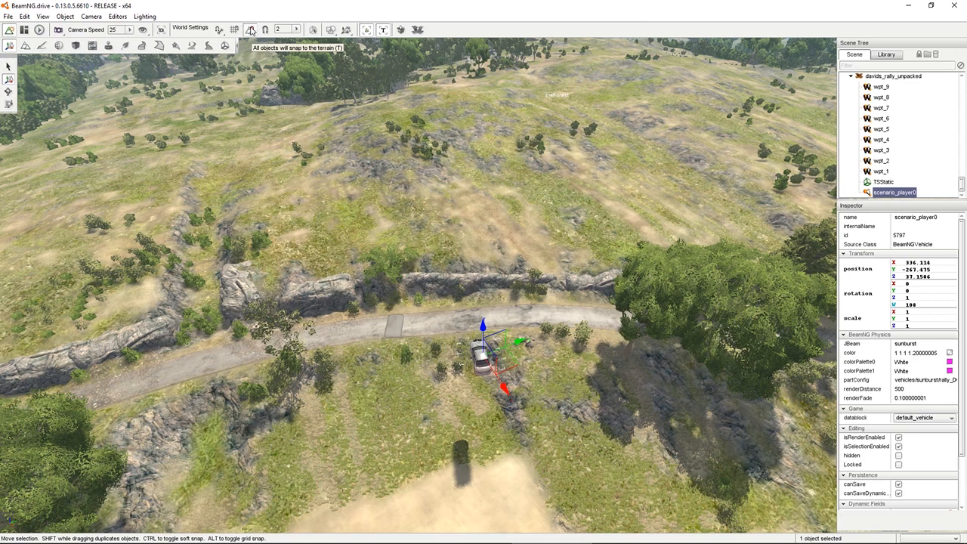
left_click(250, 29)
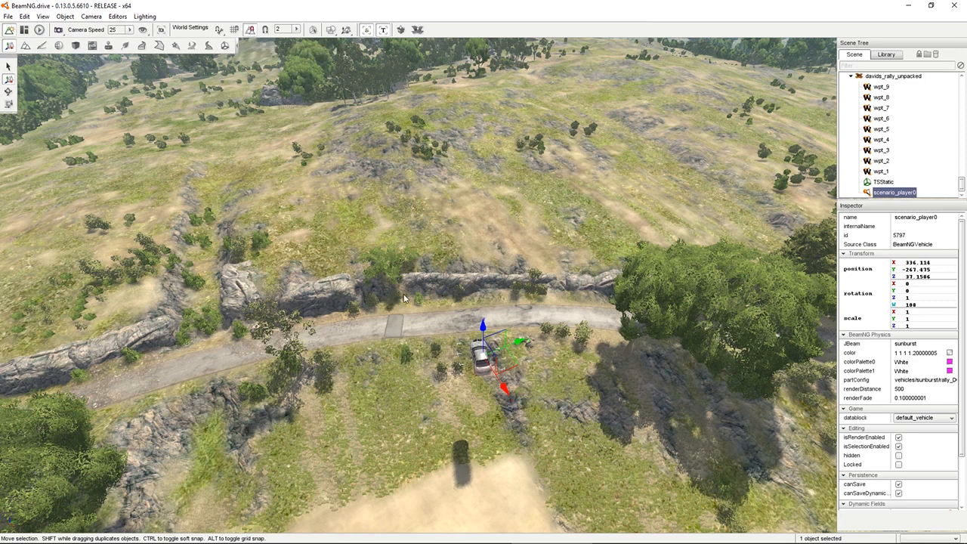
left_click_drag(506, 389, 502, 383)
Rotate scenario_player0 about its vertical axis to a rotation of about 26.16 so the car points along the road
right_click_drag(426, 361, 544, 337)
key("w")
key("a")
key("w")
key("a")
key("w")
left_click_drag(568, 345, 236, 223)
right_click_drag(236, 224, 1, 112)
left_click(9, 91)
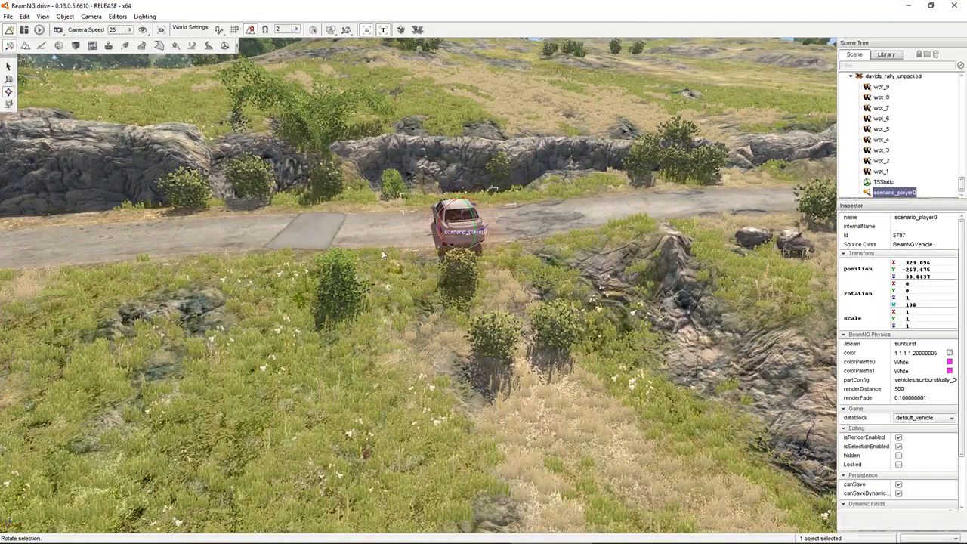
left_click_drag(463, 235, 507, 229)
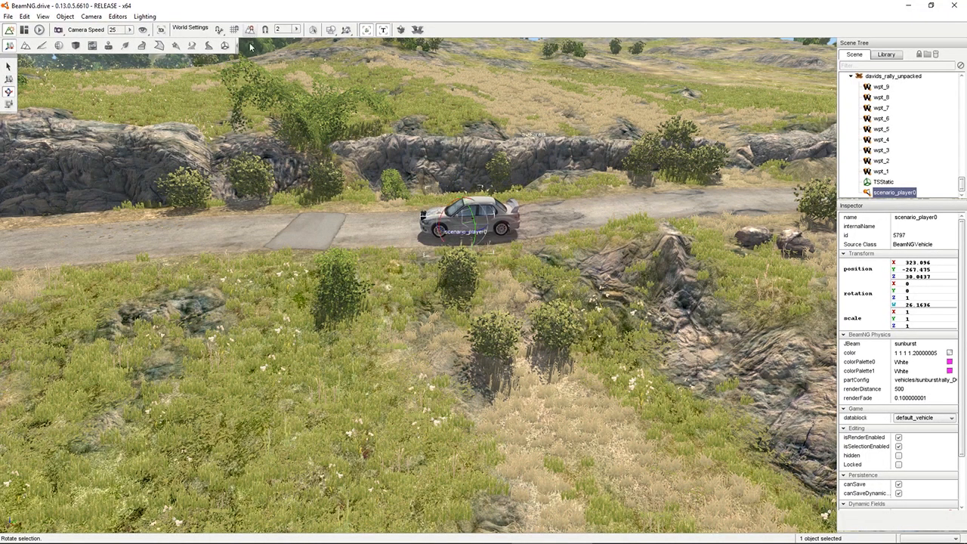
Lower scenario_player0 slightly onto the road surface at about Z 29.84
key("w")
right_click_drag(393, 239, 393, 216)
key("w")
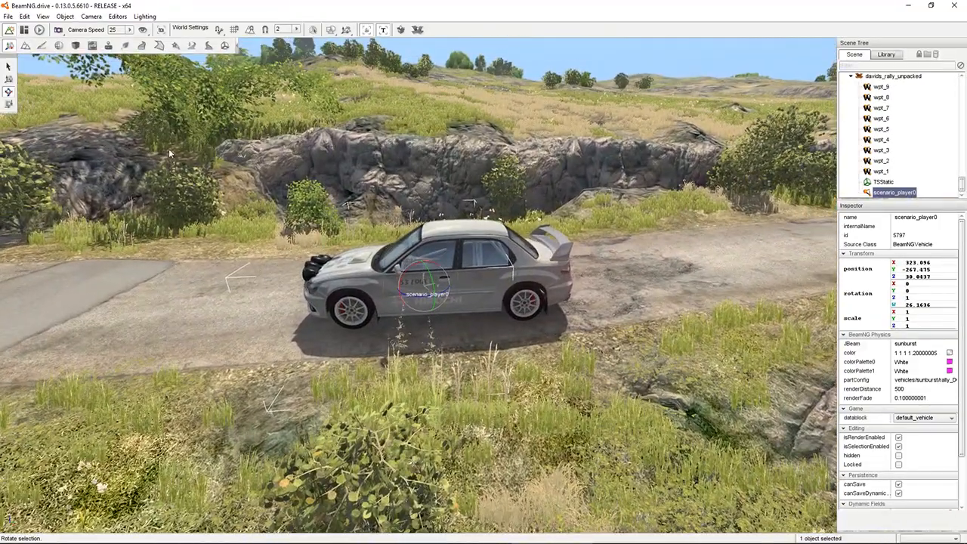
left_click(9, 80)
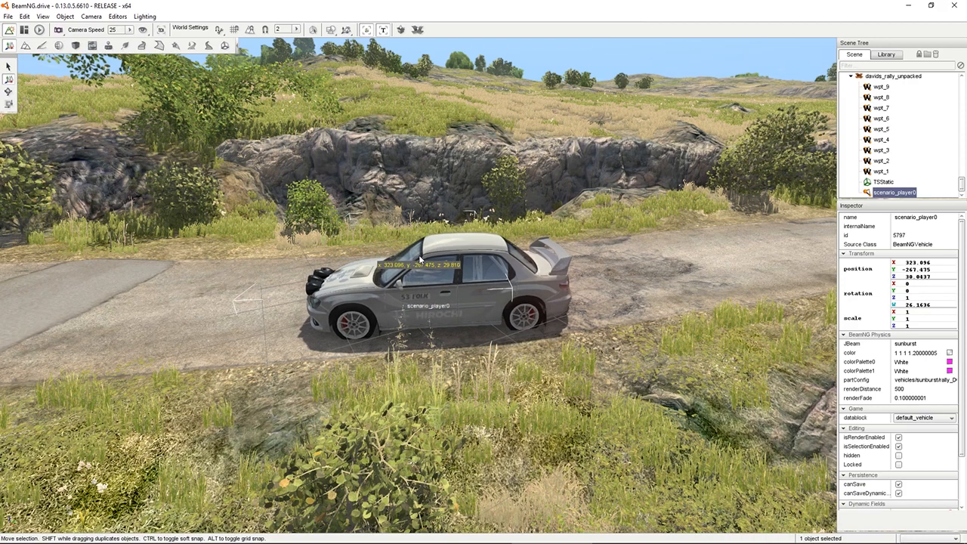
left_click_drag(419, 257, 416, 255)
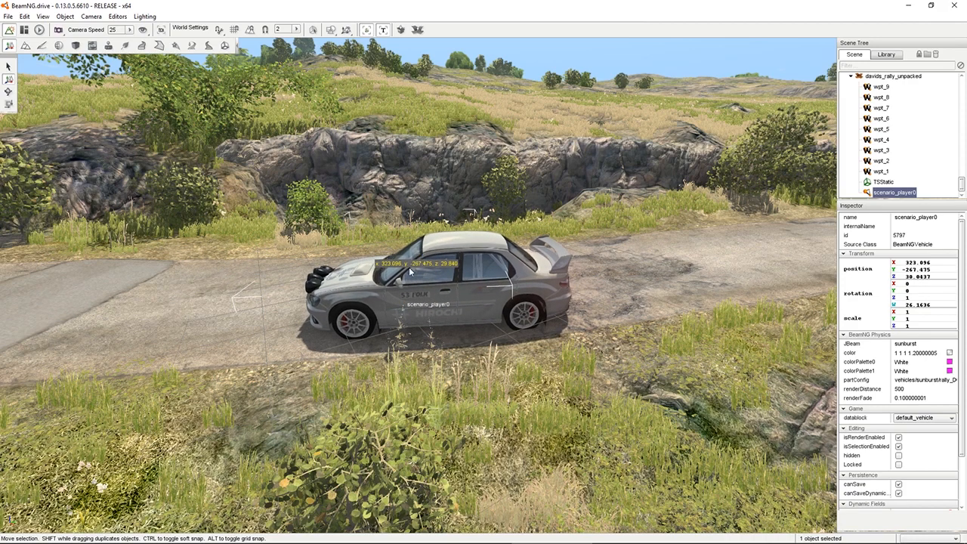
right_click_drag(410, 267, 302, 275)
key("d")
key("w")
key("a")
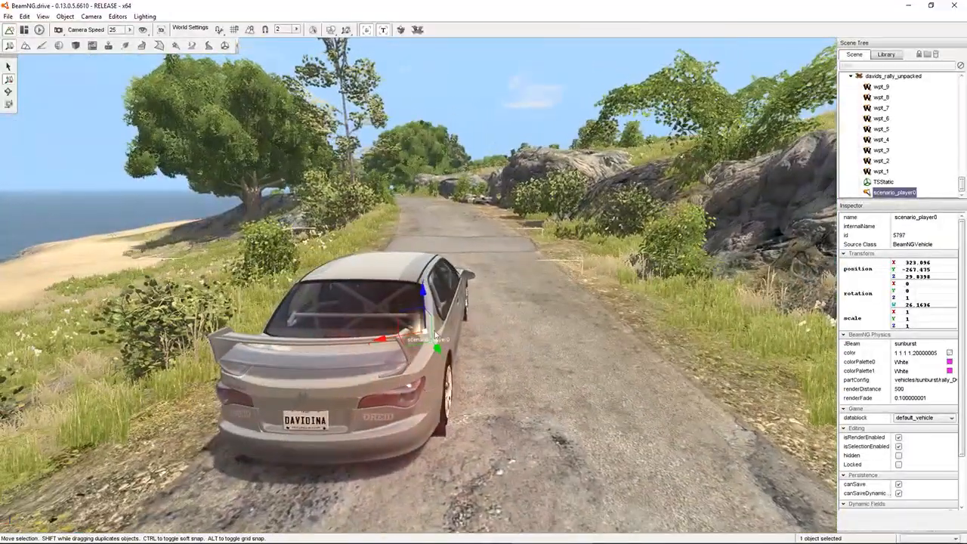
Shift scenario_player0 sideways toward the middle of the road at about X 322.3
left_click_drag(441, 333, 489, 330)
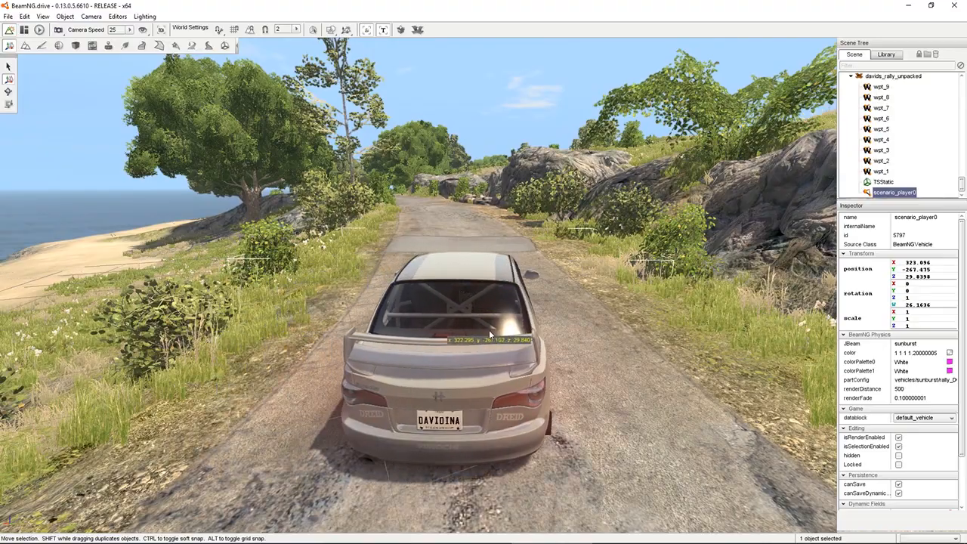
key("a")
right_click_drag(318, 331, 529, 339)
Bring the wpt_1 waypoint down from the sky toward the coastal road at about X 304.2, Y -392.1, Z 48.4
mouse_move(418, 339)
right_mouse_down()
mouse_move(570, 339)
mouse_move(423, 337)
mouse_move(415, 272)
mouse_move(408, 333)
mouse_move(355, 329)
mouse_move(302, 351)
mouse_move(314, 314)
mouse_move(386, 268)
mouse_move(416, 265)
mouse_move(395, 344)
mouse_move(309, 330)
mouse_move(371, 279)
mouse_move(375, 214)
mouse_move(370, 317)
mouse_move(367, 214)
mouse_move(332, 225)
mouse_move(371, 177)
right_mouse_up()
key("d")
key("w")
key("s")
key("s")
mouse_move(657, 199)
right_mouse_down()
mouse_move(627, 241)
mouse_move(549, 294)
mouse_move(605, 270)
right_mouse_up()
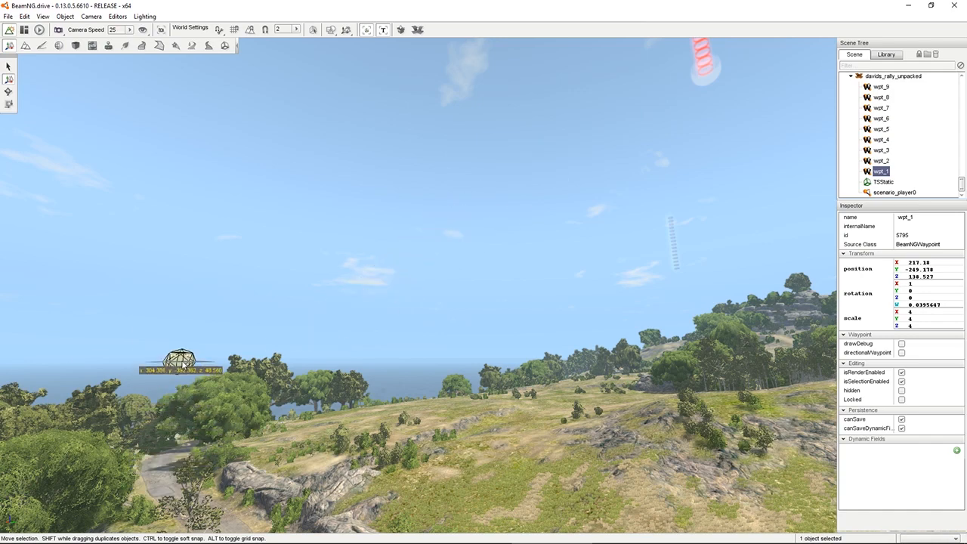
right_click_drag(223, 372, 166, 371)
key("w")
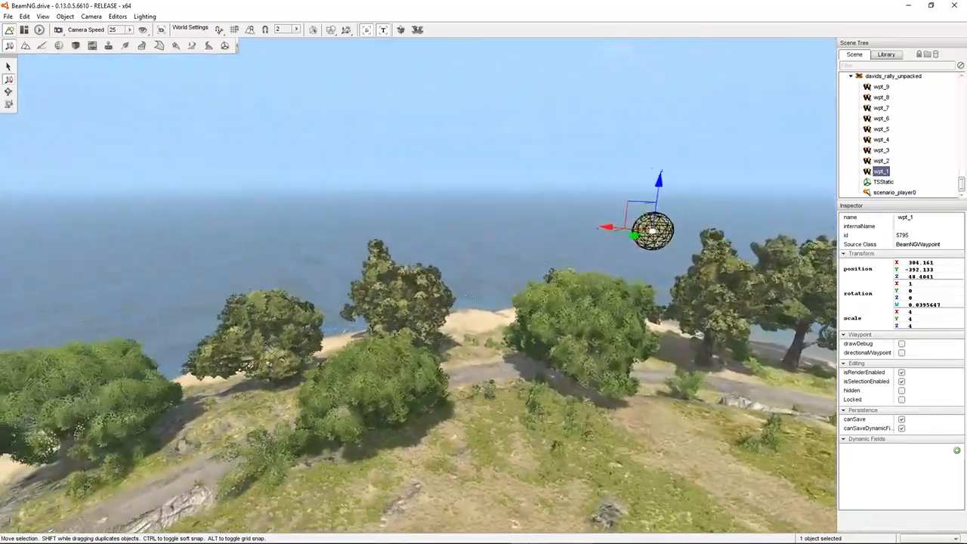
Move wpt_1 down onto the road between the trees at about X 317.7, Y -349.3, Z 29.5
key("d")
left_click_drag(423, 250, 340, 268)
key("a")
right_click_drag(340, 267, 397, 266)
key("d")
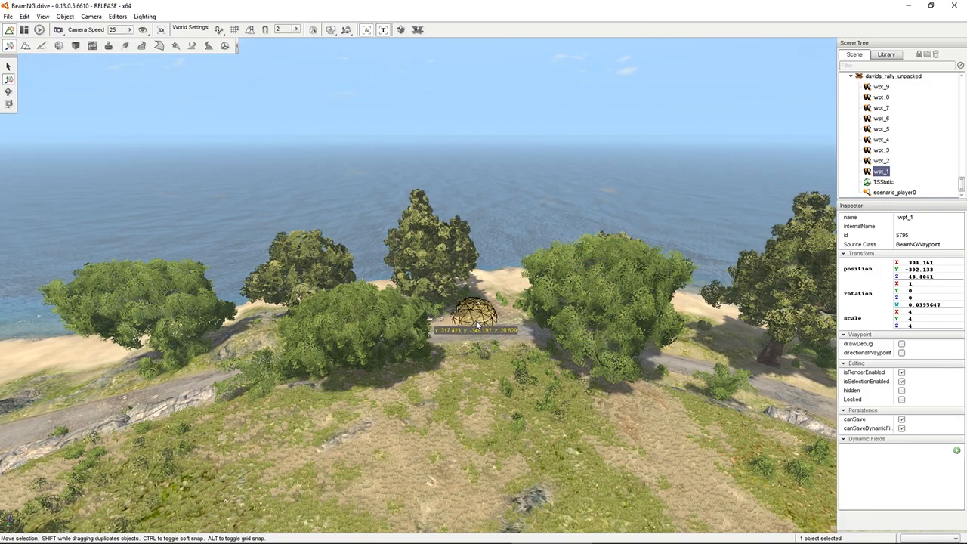
right_click_drag(523, 330, 248, 331)
Center wpt_1 across the road at about X 313.6, Y -347.5, Z 29.3
key("w")
key("d")
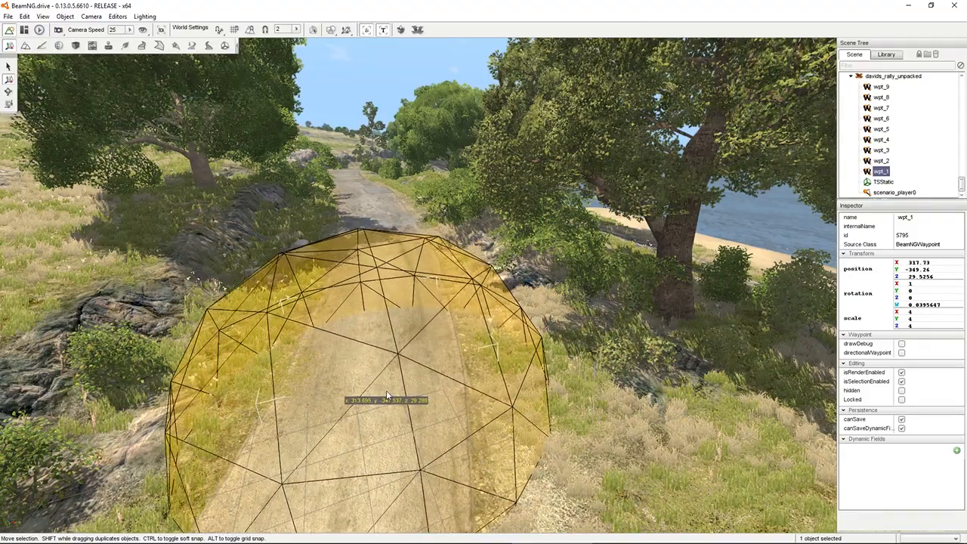
key("w")
right_click_drag(463, 379, 257, 366)
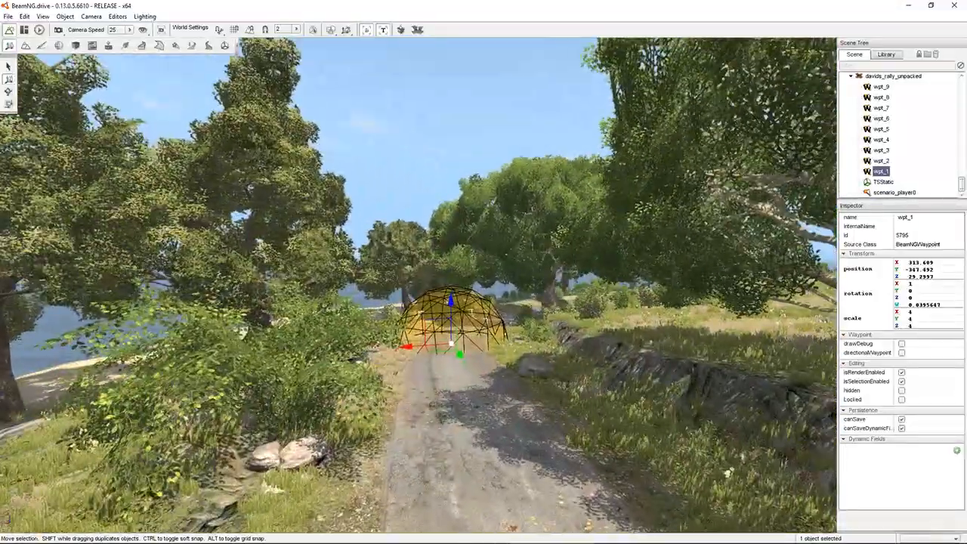
Follow the coastal road beyond wpt_1 and examine the route for the next waypoint's location
right_click_drag(257, 367, 425, 344)
key("w")
key("w")
key("w")
key("w")
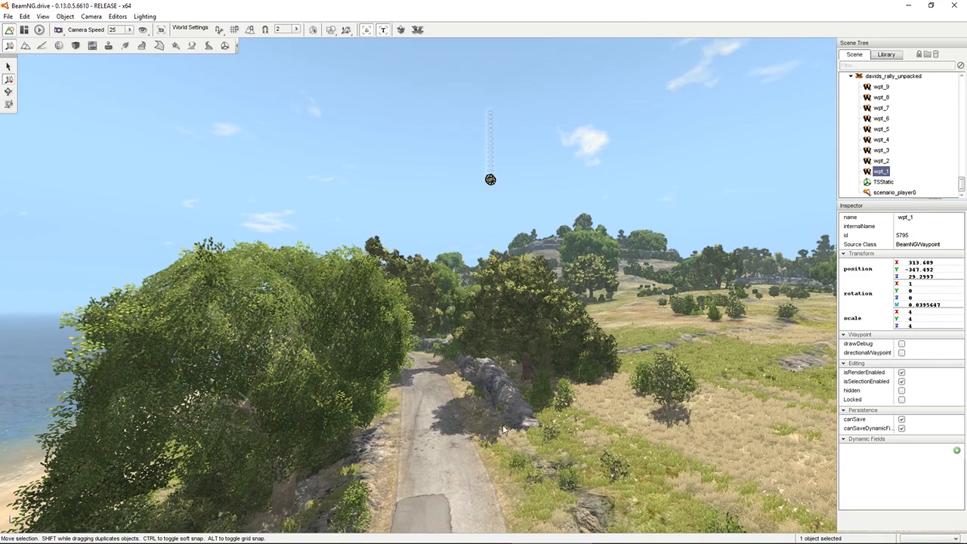
right_click_drag(425, 344, 306, 374)
key("w")
key("d")
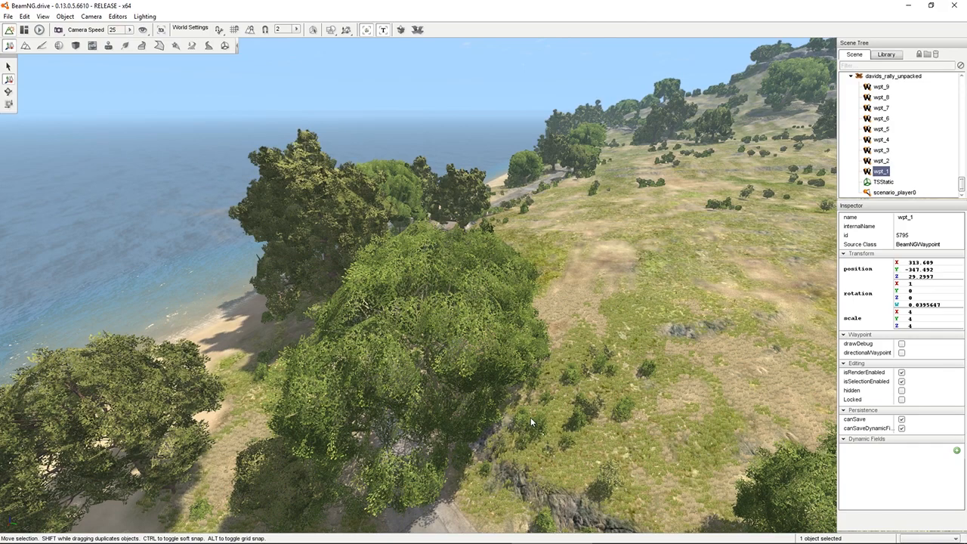
mouse_move(560, 406)
right_mouse_down()
mouse_move(741, 401)
mouse_move(809, 362)
mouse_move(805, 344)
mouse_move(801, 370)
mouse_move(695, 381)
mouse_move(461, 332)
mouse_move(393, 298)
mouse_move(389, 238)
mouse_move(544, 110)
mouse_move(560, 407)
right_mouse_up()
key("d")
key("s")
key("w")
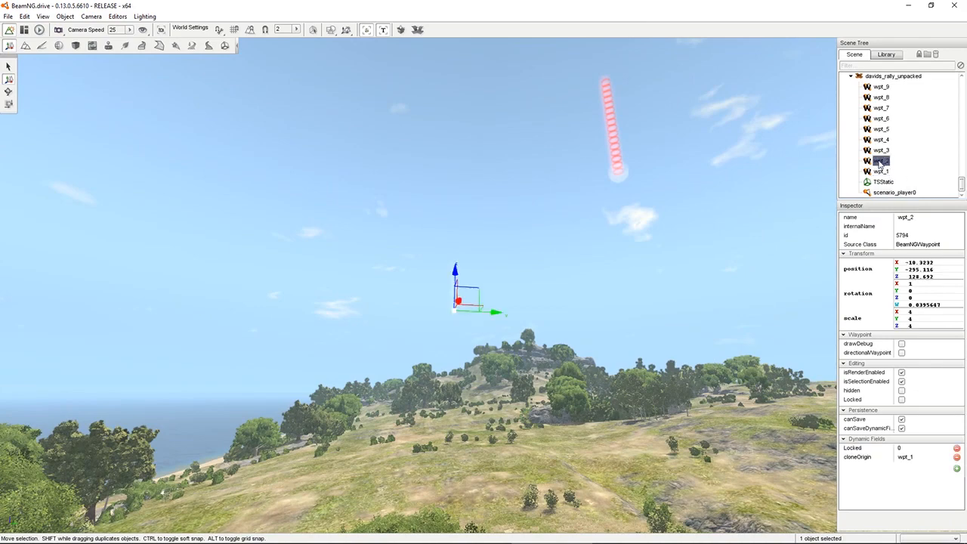
Bring the wpt_2 waypoint down from the sky near the coast at about X 34.1, Y -355.3, Z 42.4
right_click_drag(669, 328, 529, 325)
key("w")
key("w")
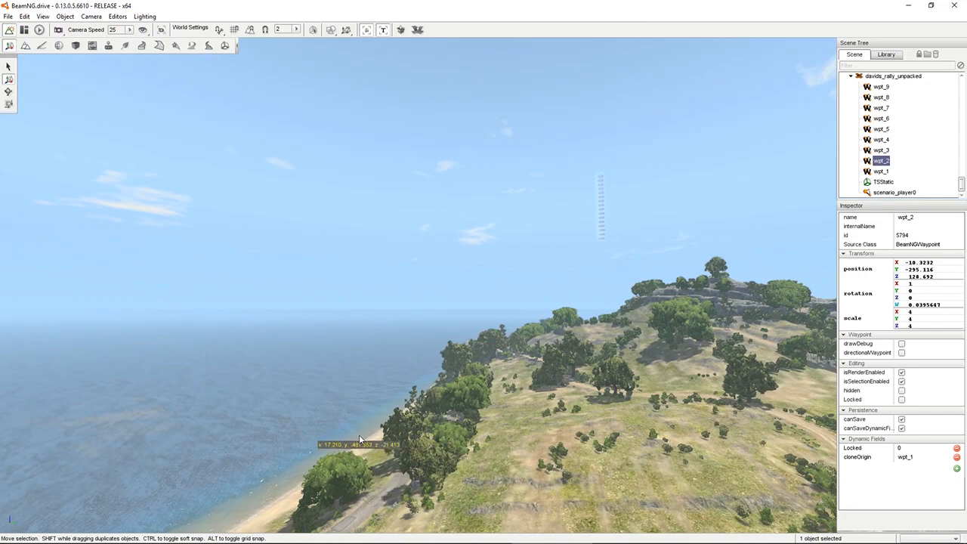
left_click_drag(359, 435, 359, 436)
right_click_drag(359, 436, 265, 401)
key("w")
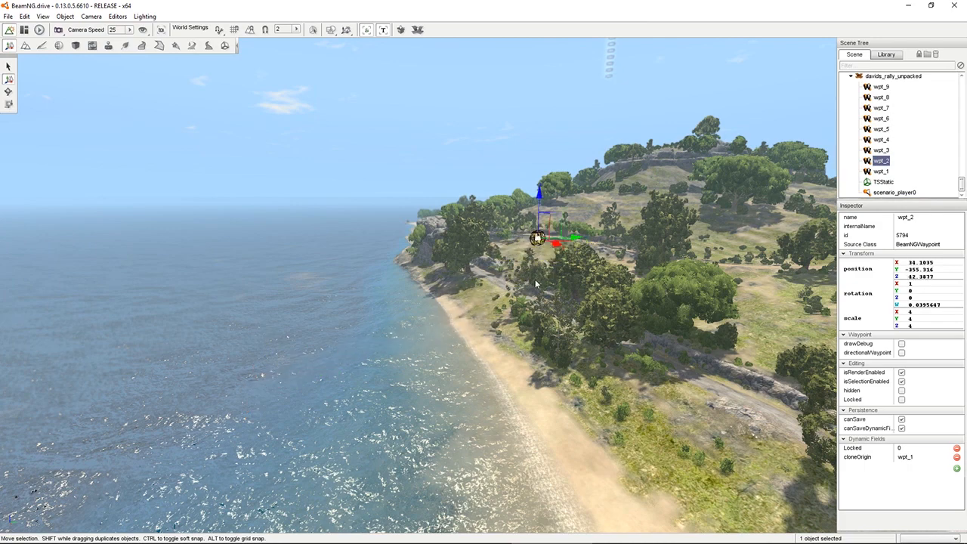
Slide wpt_2 back along the X axis to about X 198.3, beside the first road section
right_click_drag(535, 281, 733, 296)
key("w")
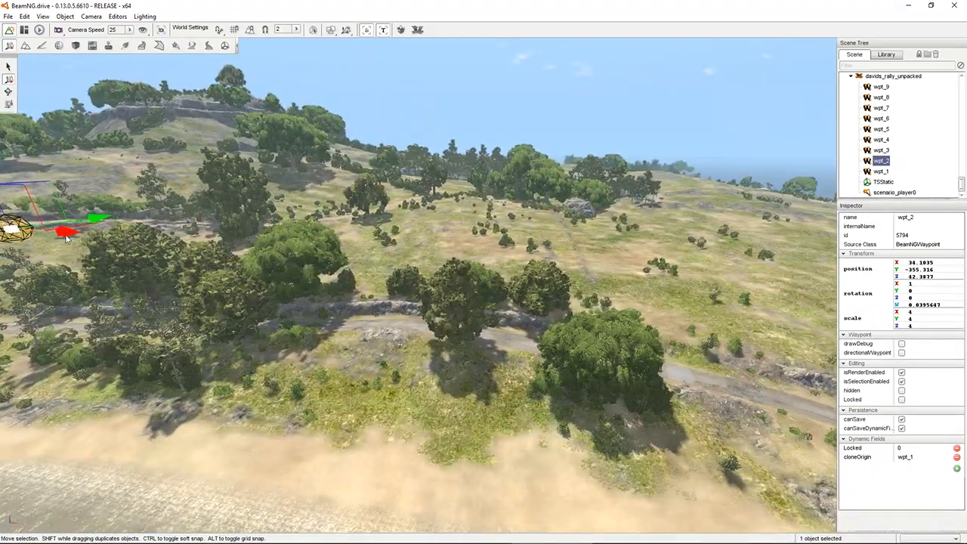
left_click_drag(703, 311, 760, 315)
right_click_drag(761, 316, 837, 325)
key("w")
key("s")
key("a")
key("a")
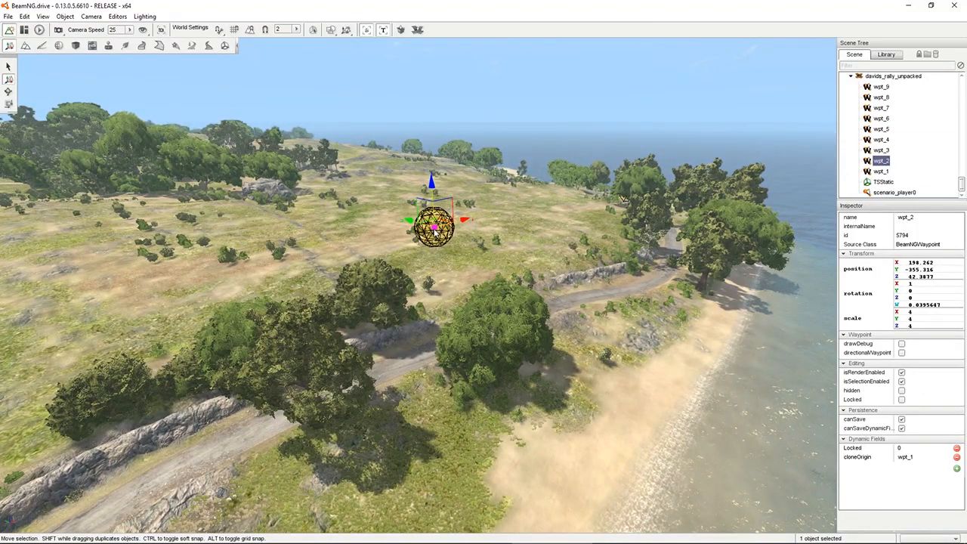
Place wpt_2 on the coastal road at about X 191.2, Y -373.6, Z 29.6
key("d")
right_click_drag(501, 235, 329, 258)
right_click_drag(620, 271, 748, 253)
key("d")
key("s")
key("d")
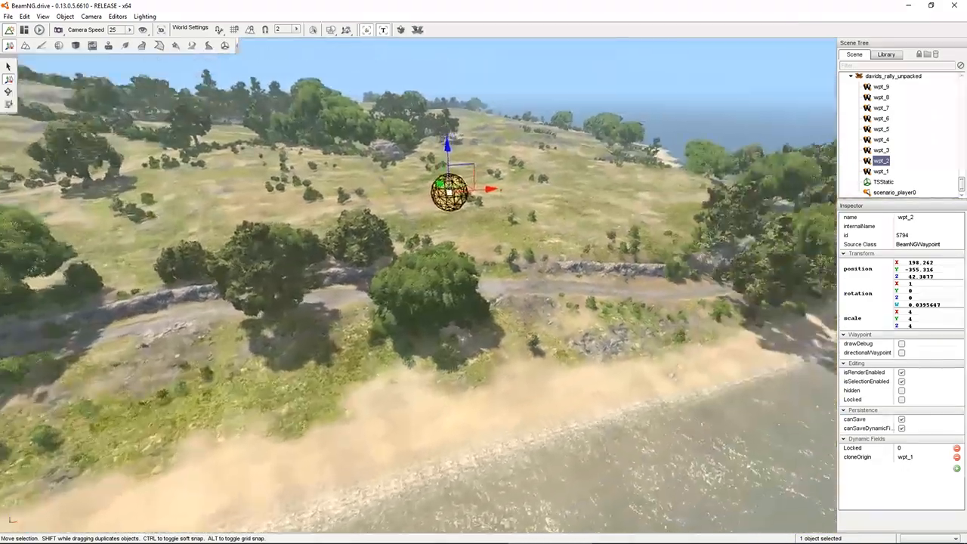
key("w")
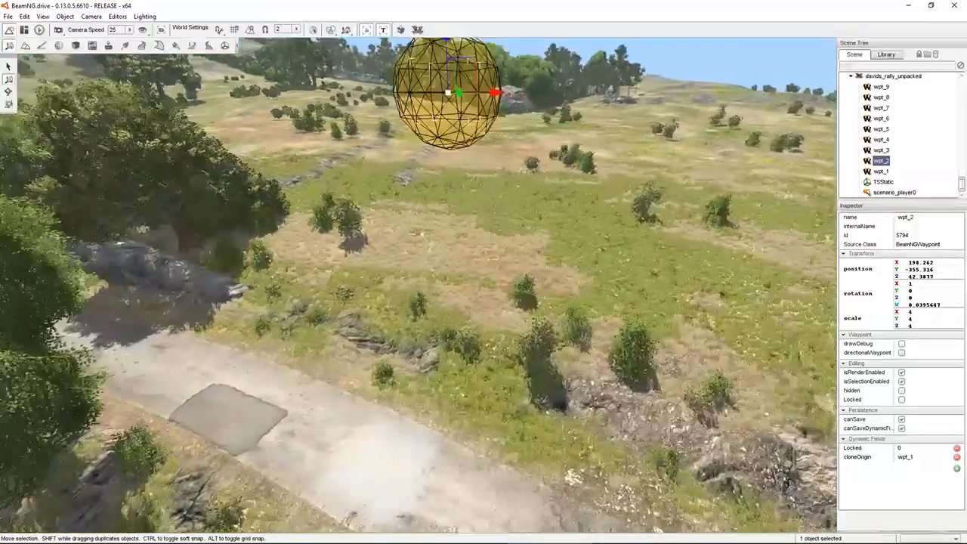
right_click_drag(454, 287, 298, 237)
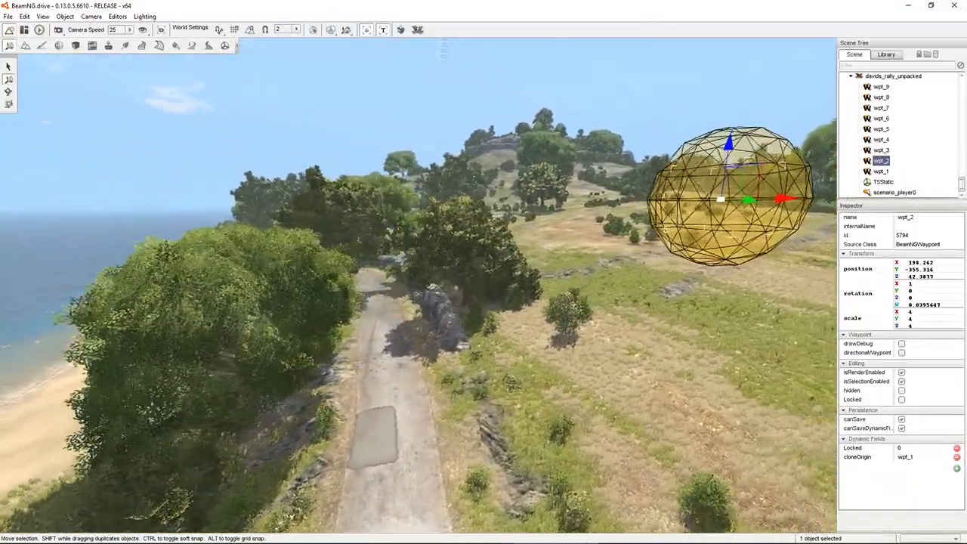
right_click_drag(699, 258, 709, 242)
key("d")
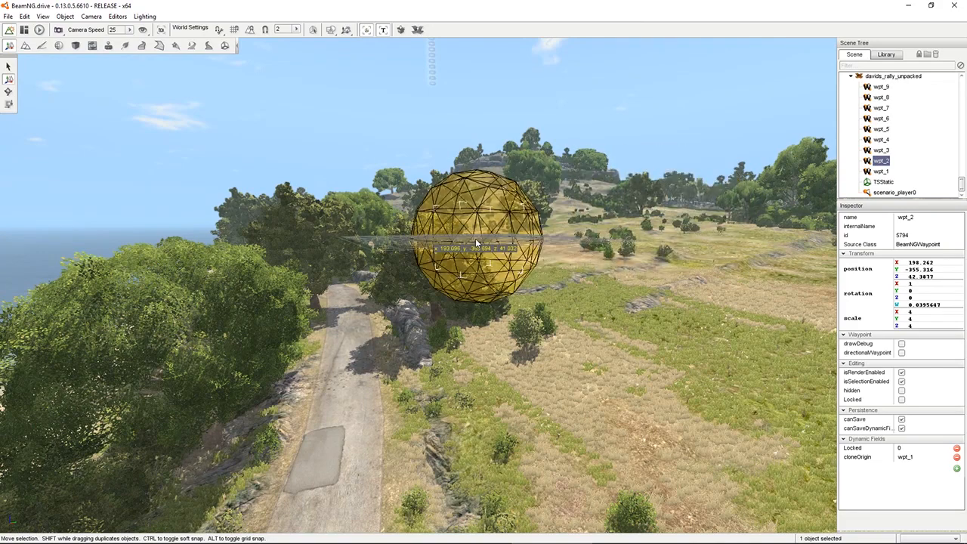
left_click_drag(350, 397, 348, 430)
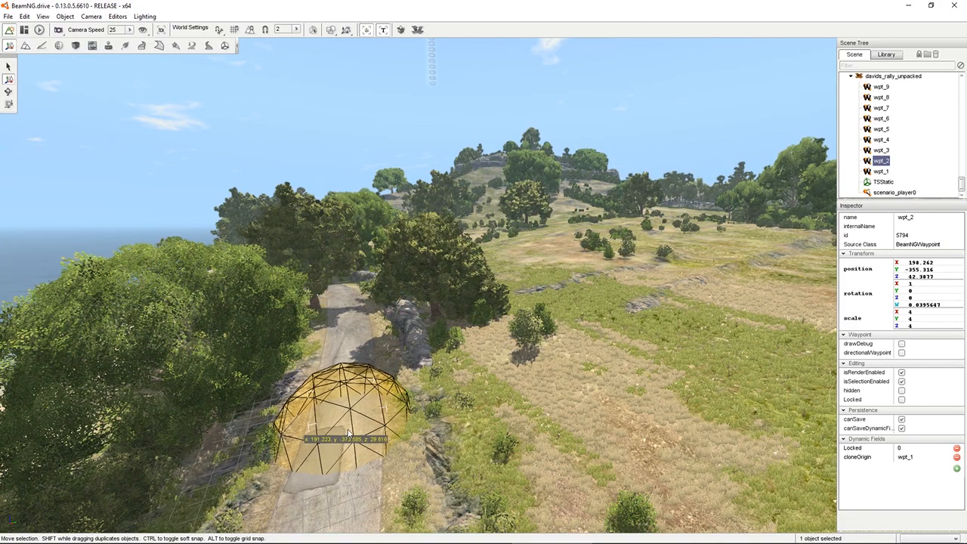
Follow the road past wpt_2 through the concrete tunnel and examine the rest of the route
key("w")
mouse_move(348, 430)
right_mouse_down()
mouse_move(604, 415)
mouse_move(298, 416)
mouse_move(253, 430)
mouse_move(429, 461)
mouse_move(241, 446)
mouse_move(231, 424)
mouse_move(452, 427)
mouse_move(241, 434)
mouse_move(228, 446)
mouse_move(230, 471)
mouse_move(253, 378)
right_mouse_up()
key("w")
key("w")
key("w")
key("w")
key("w")
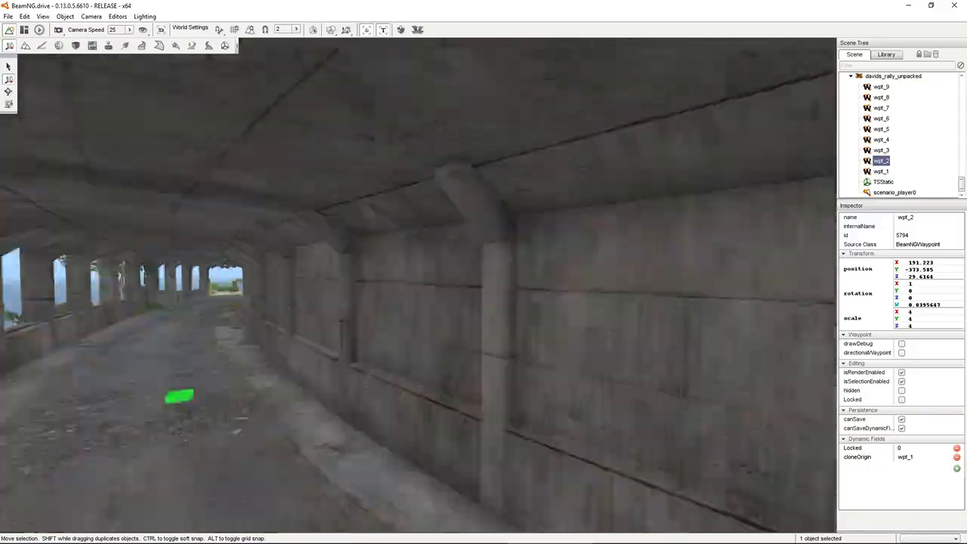
right_click_drag(253, 378, 605, 265)
key("w")
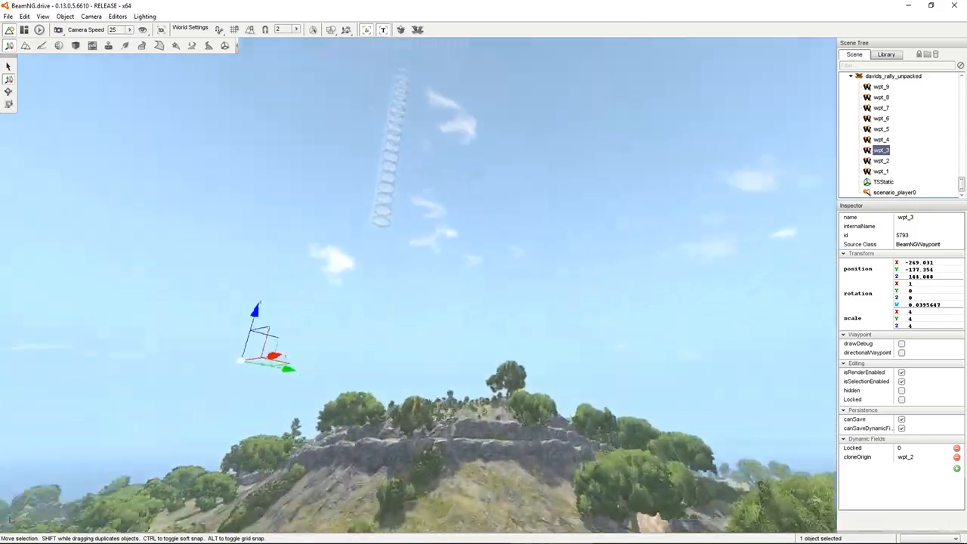
Examine the hill and the terrain around the floating wpt_3 waypoint in relation to the coastal road
right_click_drag(453, 264, 396, 404)
key("s")
right_click_drag(418, 285, 570, 205)
key("w")
key("w")
key("w")
key("w")
key("s")
key("s")
key("w")
right_click_drag(528, 331, 536, 213)
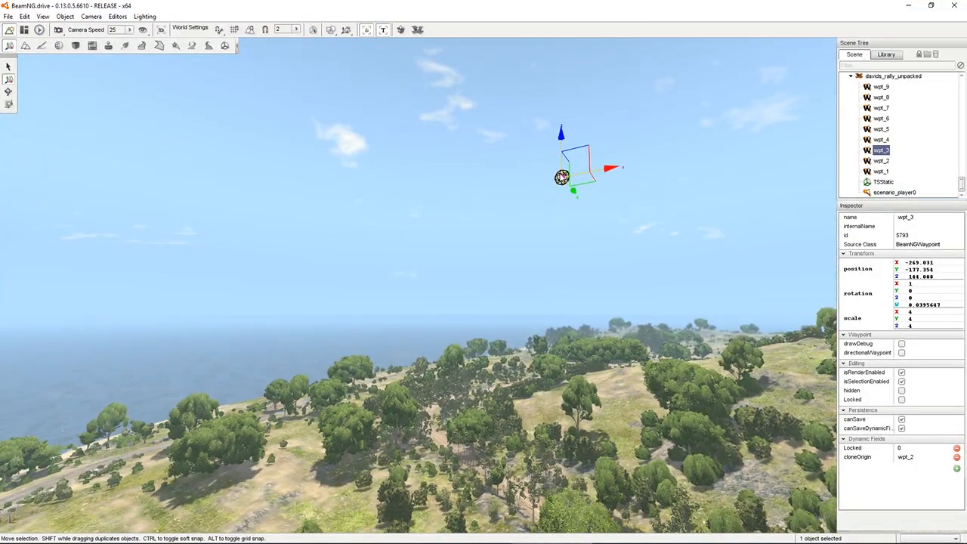
Bring wpt_3 down from the sky to the dirt road along the coast at about X -355.5, Y -234.3, Z 33.5
left_click_drag(561, 177, 85, 483)
right_click_drag(85, 483, 2, 487)
key("w")
key("w")
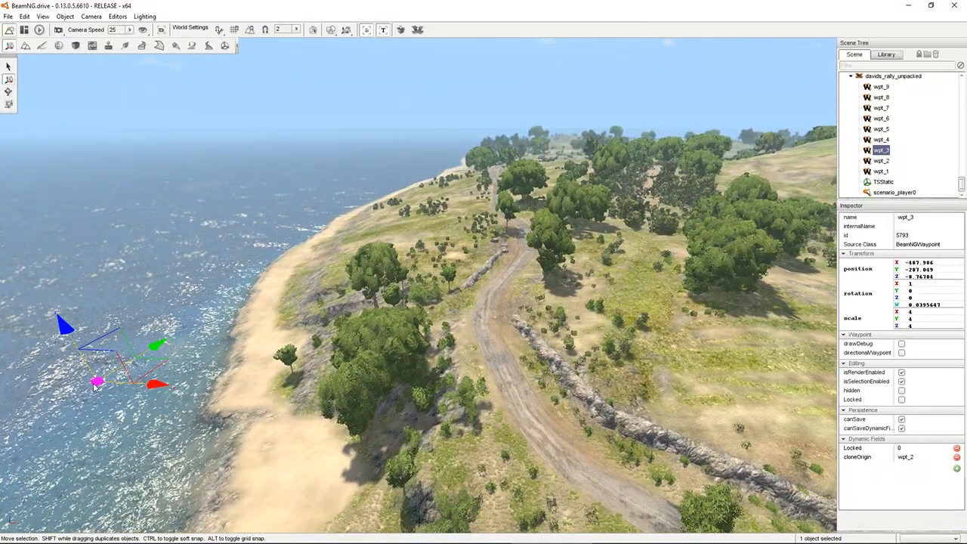
left_click_drag(94, 385, 511, 214)
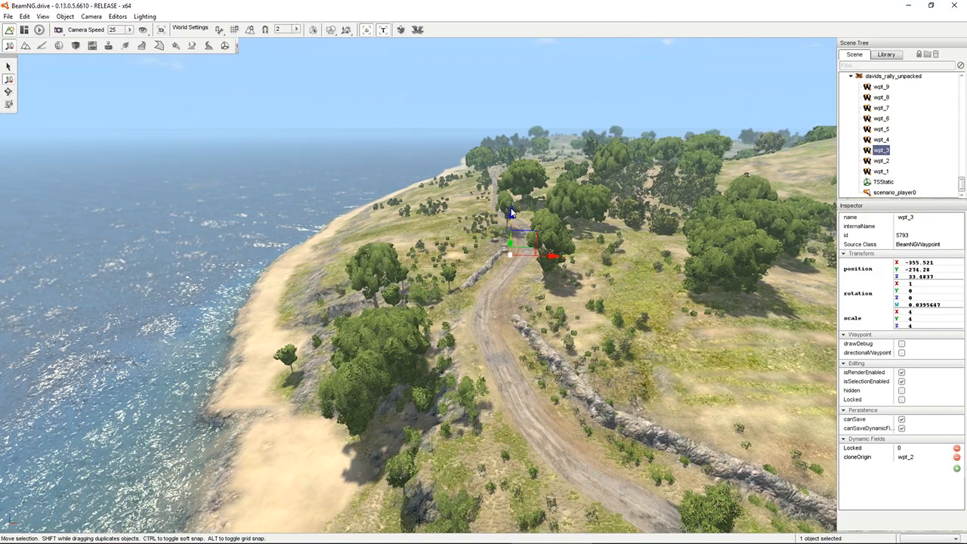
Slide wpt_3 along the Y axis to about Y -331.5, next to the bend in the dirt road
key("w")
right_click_drag(511, 214, 680, 208)
key("s")
right_click_drag(256, 277, 299, 277)
left_click_drag(237, 319, 573, 330)
key("d")
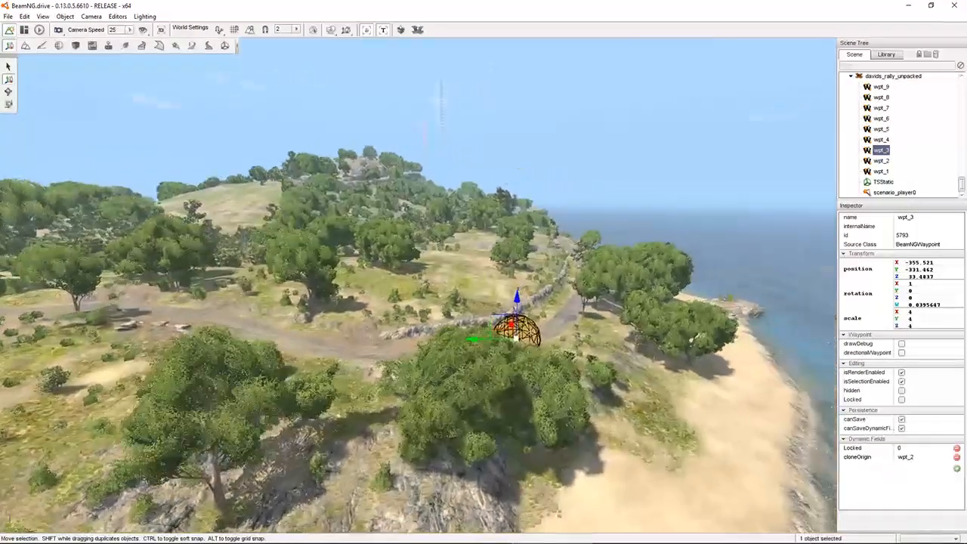
Lower wpt_3 to about Z 31.8 and shift it onto the middle of the dirt road at about X -352.5
key("w")
right_click_drag(573, 330, 514, 312)
key("d")
key("d")
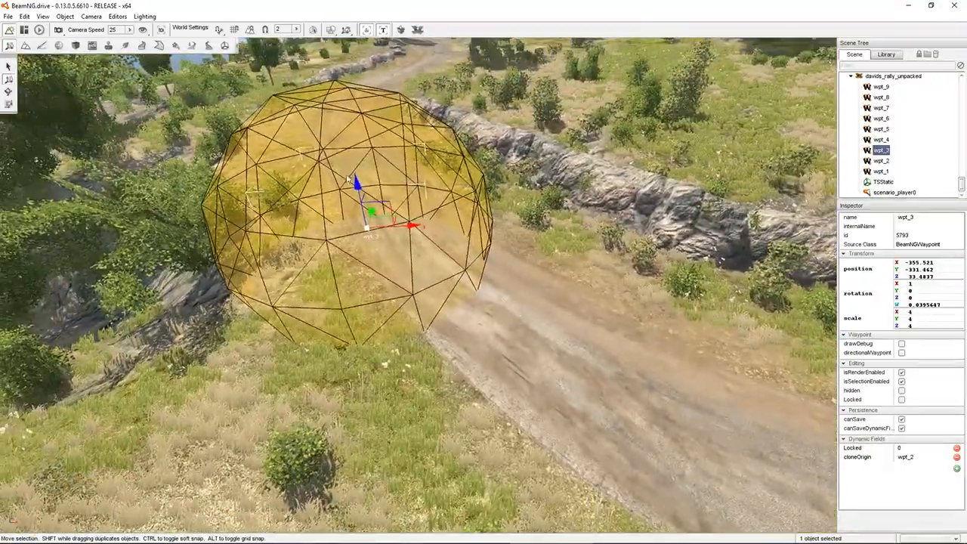
left_click_drag(357, 183, 506, 260)
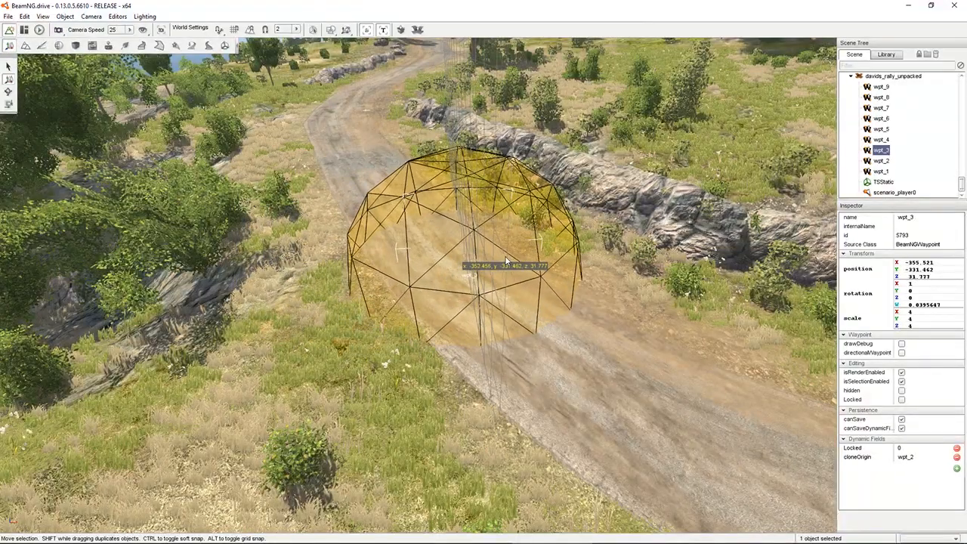
Follow the road past wpt_3 and move wpt_4 onto it at about X -337.8, Y -9.4
right_click_drag(505, 261, 450, 198)
key("w")
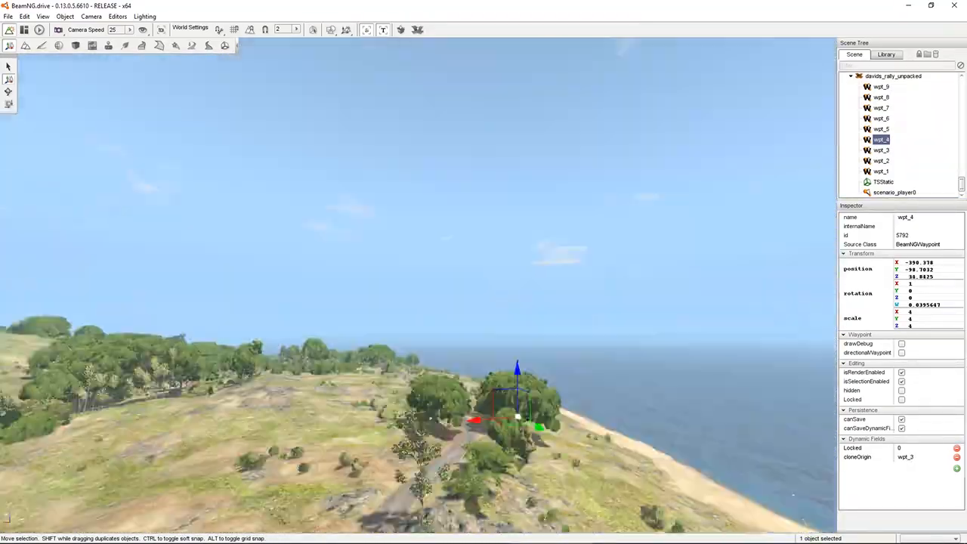
left_click_drag(432, 402, 420, 400)
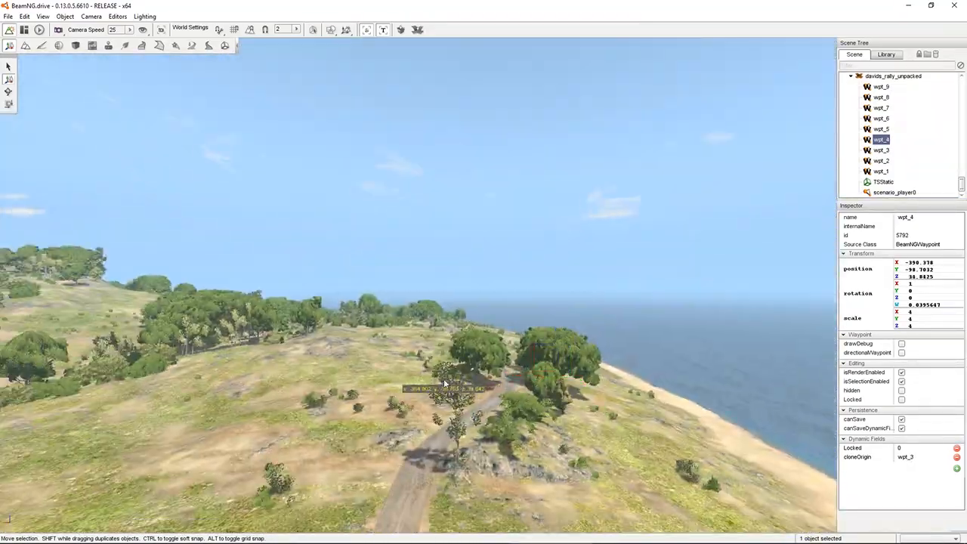
right_click_drag(420, 401, 474, 356)
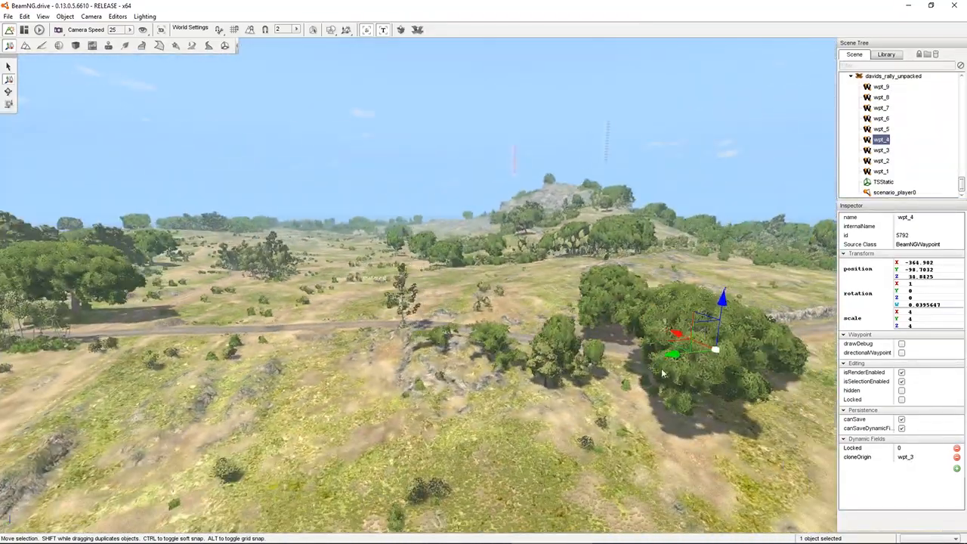
left_click_drag(723, 335, 272, 363)
right_click_drag(333, 333, 344, 316)
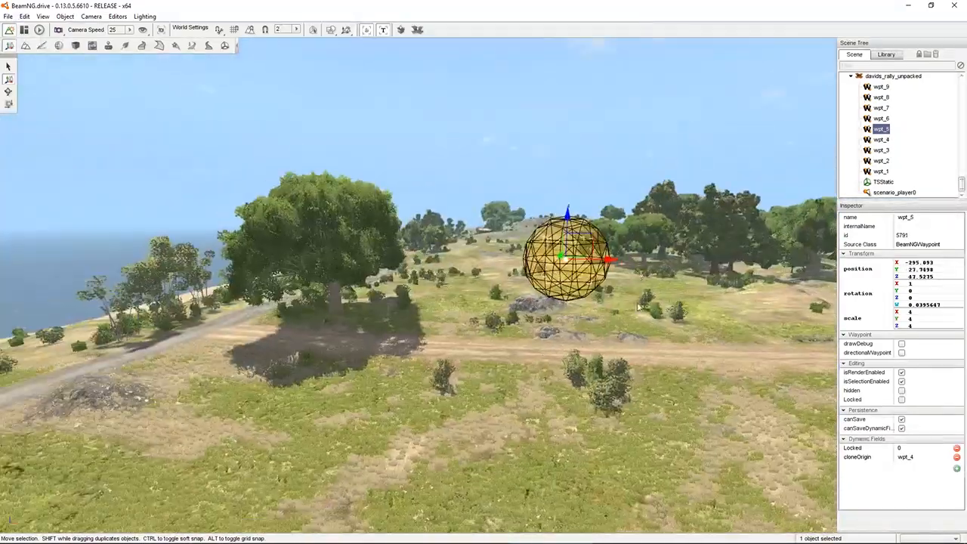
Place wpt_5 on the dirt road at about X -295.1, Y 27.7, Z 37.8 and wpt_6 at about X -250.8, Y 44.3, Z 39.1
left_click_drag(567, 219, 563, 323)
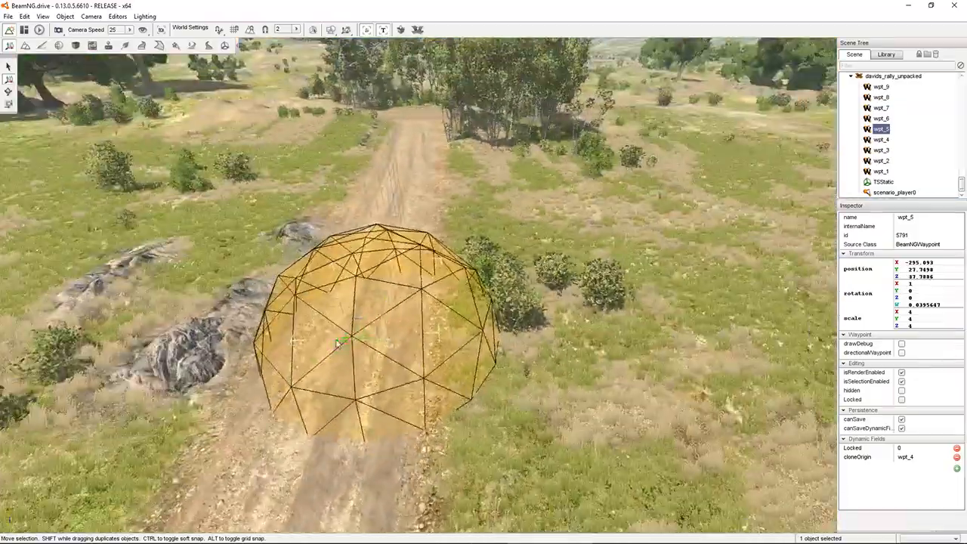
left_click_drag(332, 346, 295, 347)
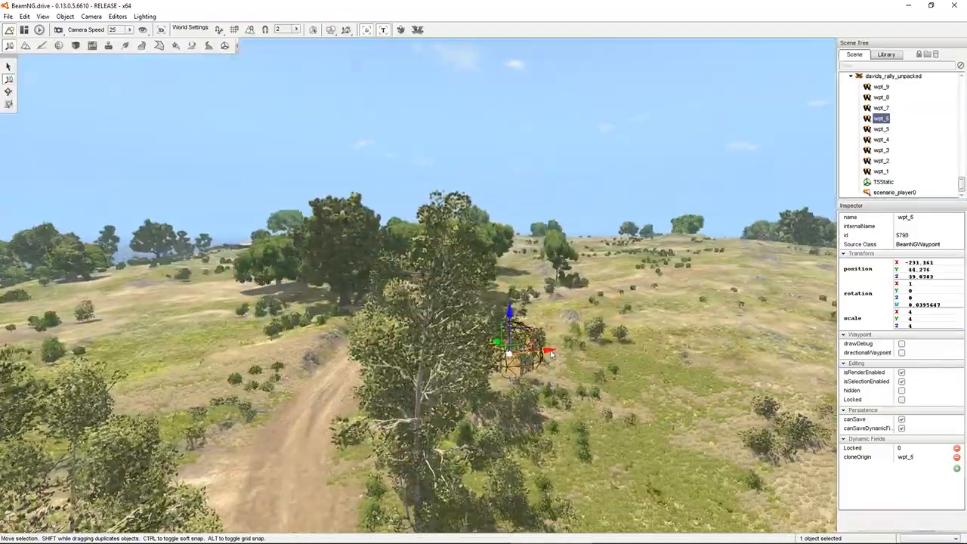
left_click_drag(514, 335, 313, 356)
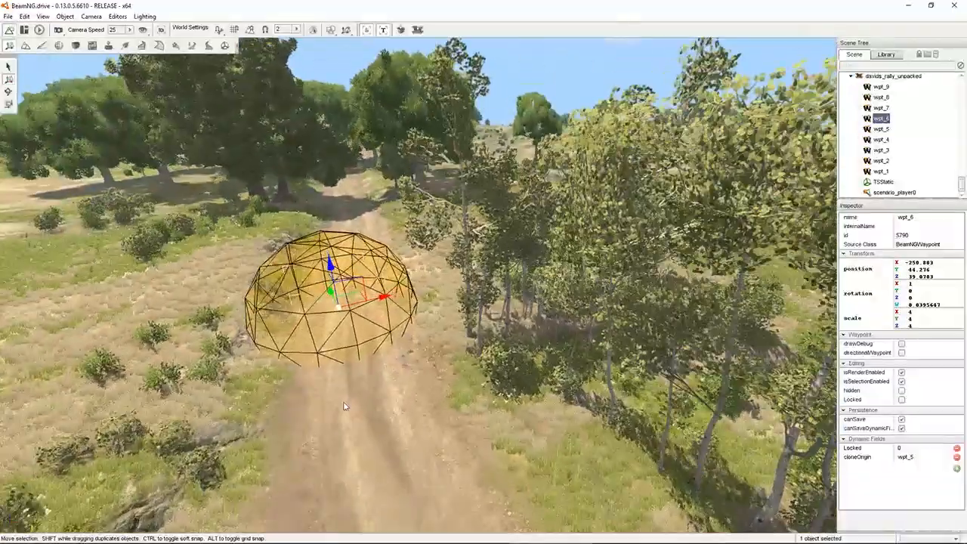
left_click_drag(328, 270, 328, 296)
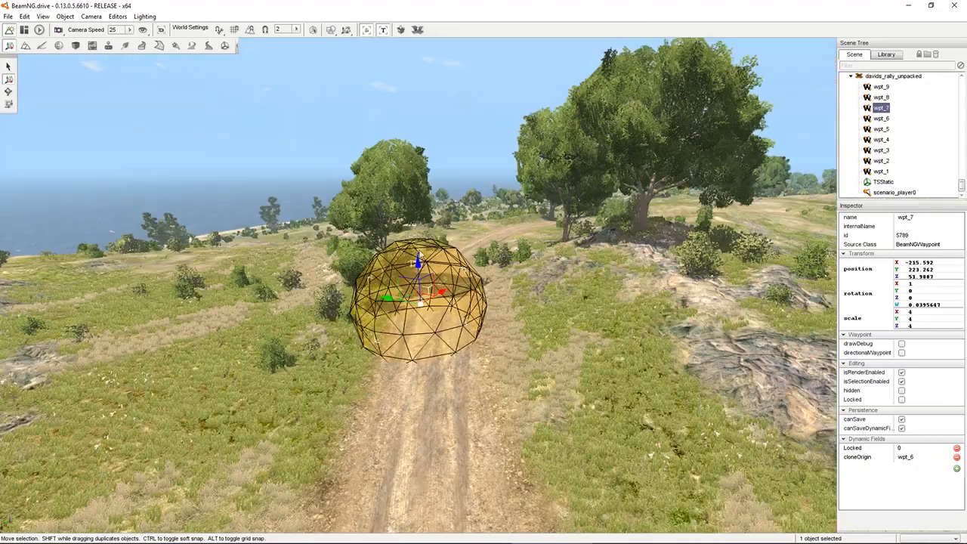
Move wpt_7 further along the dirt road, beyond the trees, to about X -215.6, Y 223.3 at road level
left_click_drag(416, 266, 417, 299)
key("w")
right_click_drag(416, 299, 359, 345)
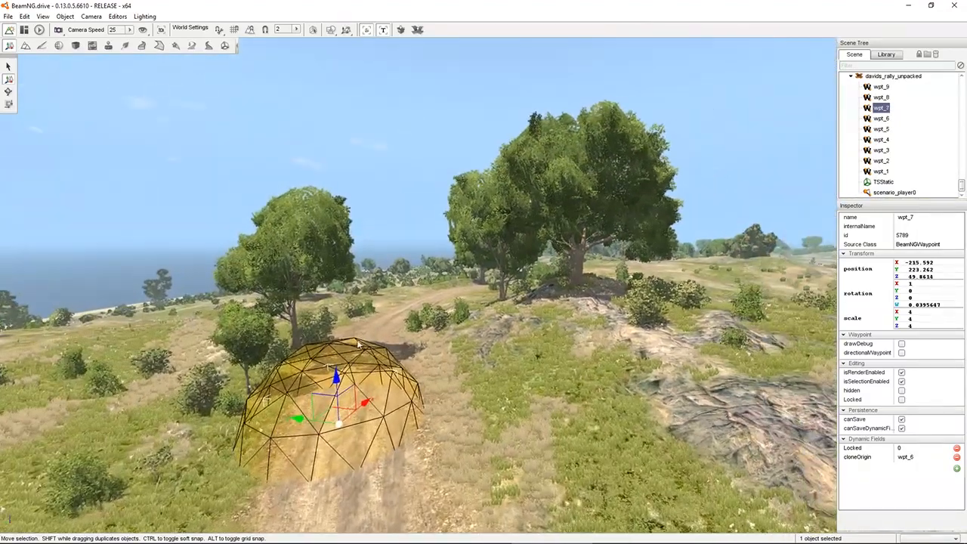
Delete the surplus waypoints wpt_9 and wpt_8 from the davids_rally_unpacked group
left_click(881, 87)
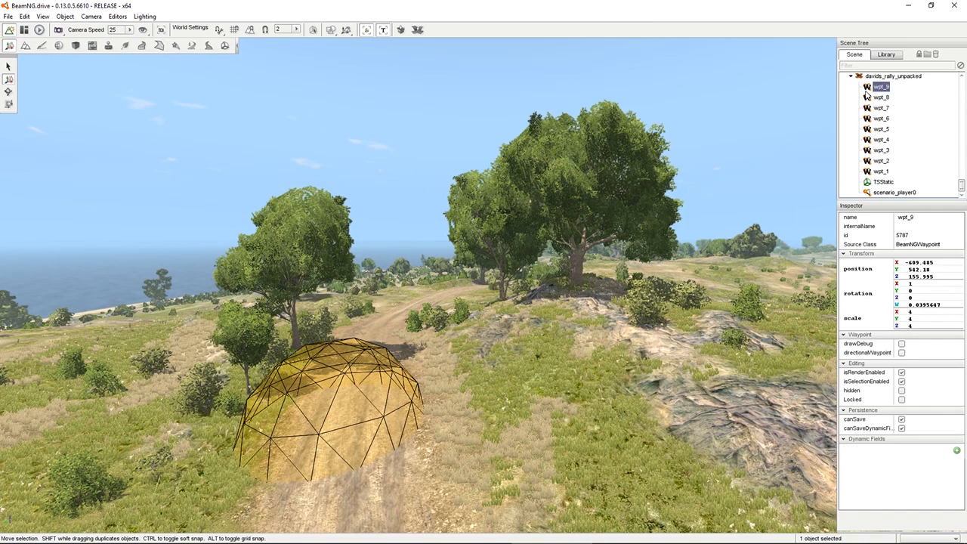
key("Delete")
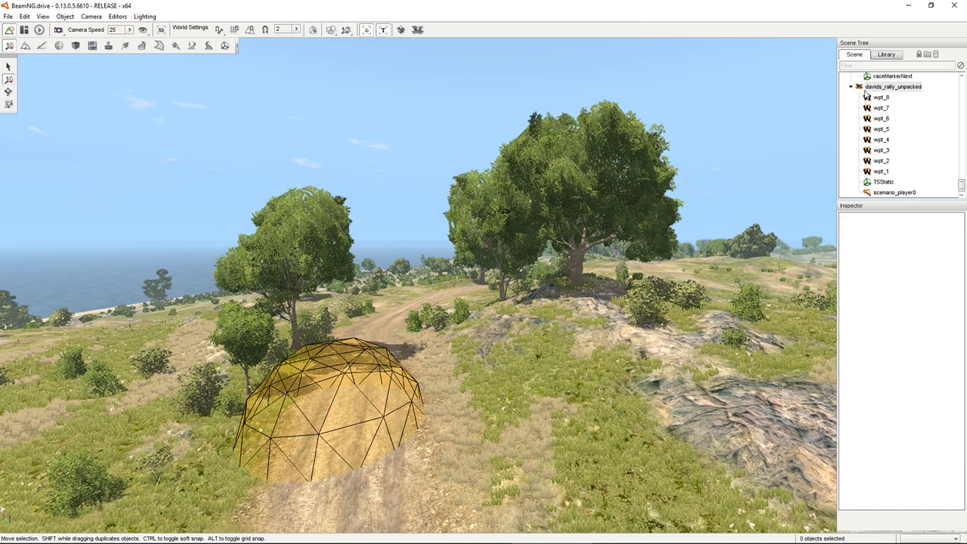
left_click(878, 97)
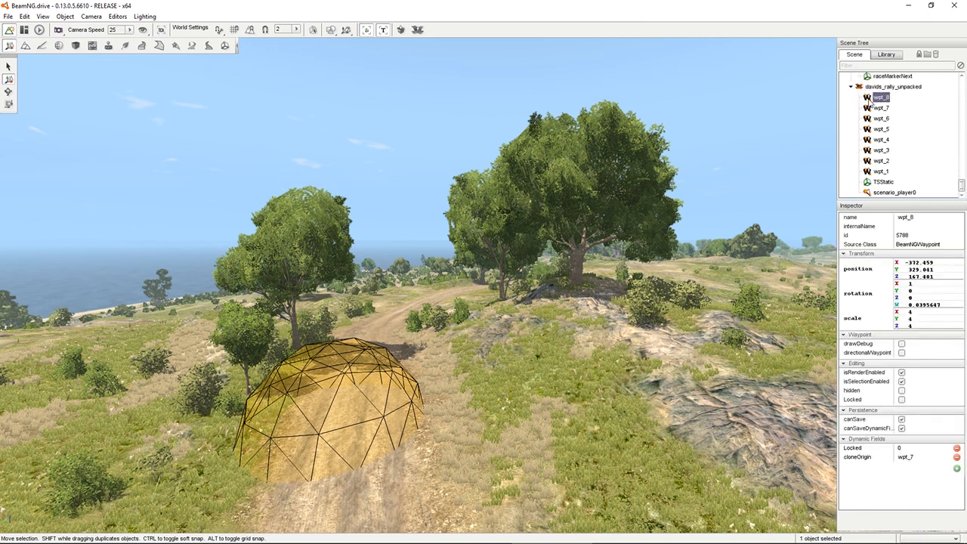
key("Delete")
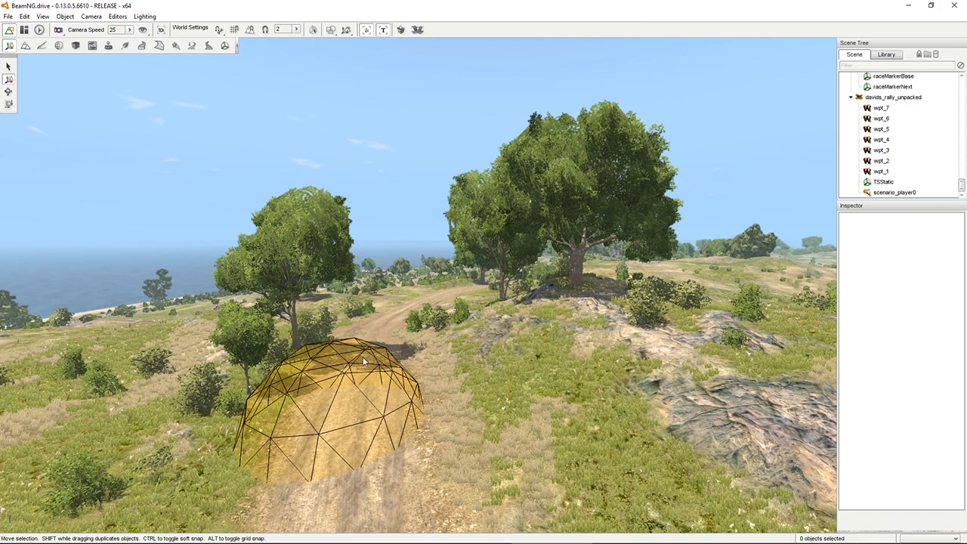
Examine the course of the dirt road around the last waypoint, wpt_7, and the surrounding terrain
right_click_drag(320, 384, 423, 414)
key("w")
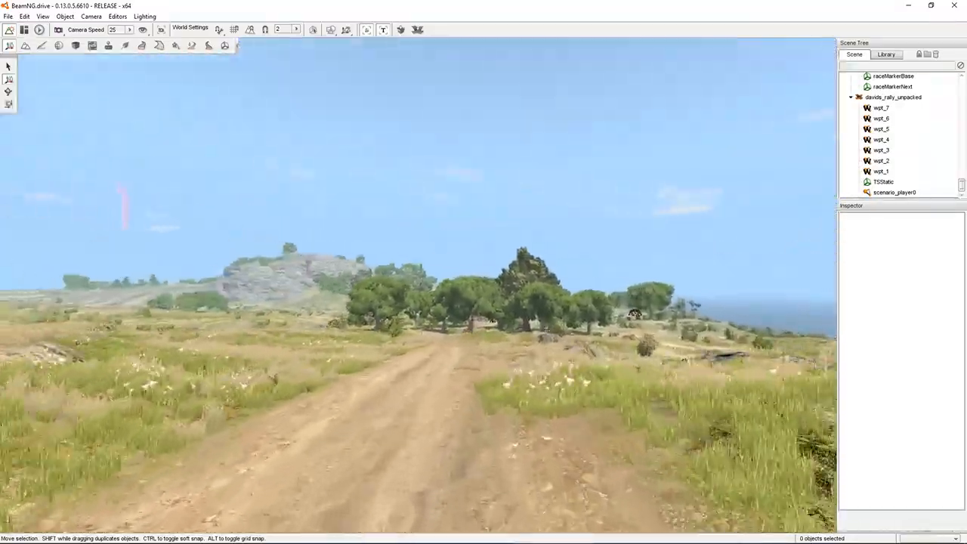
key("w")
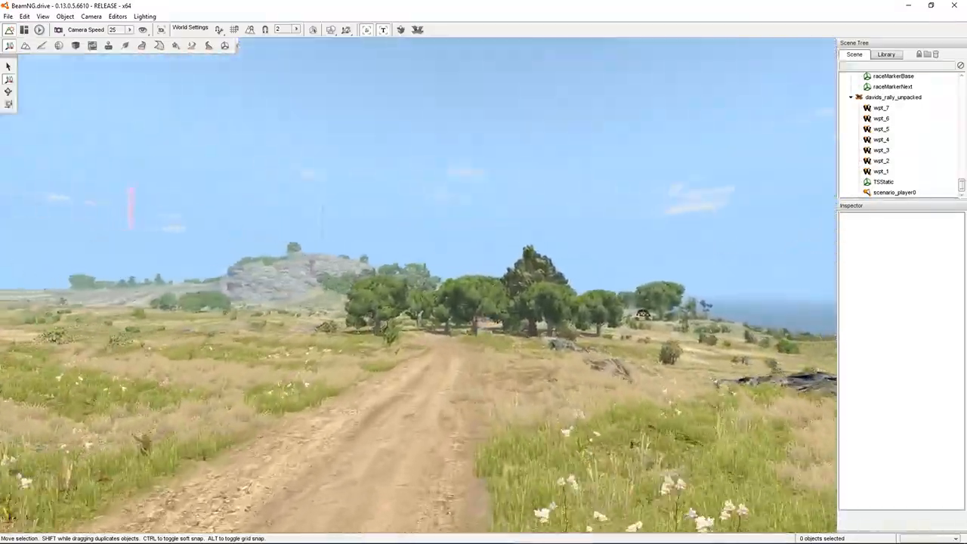
key("w")
right_click_drag(423, 415, 596, 401)
key("d")
key("d")
key("w")
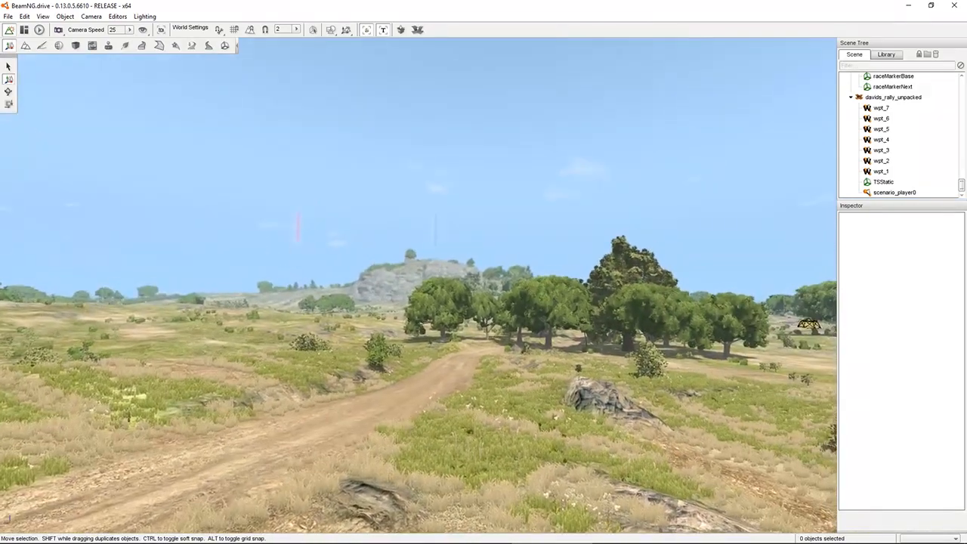
key("w")
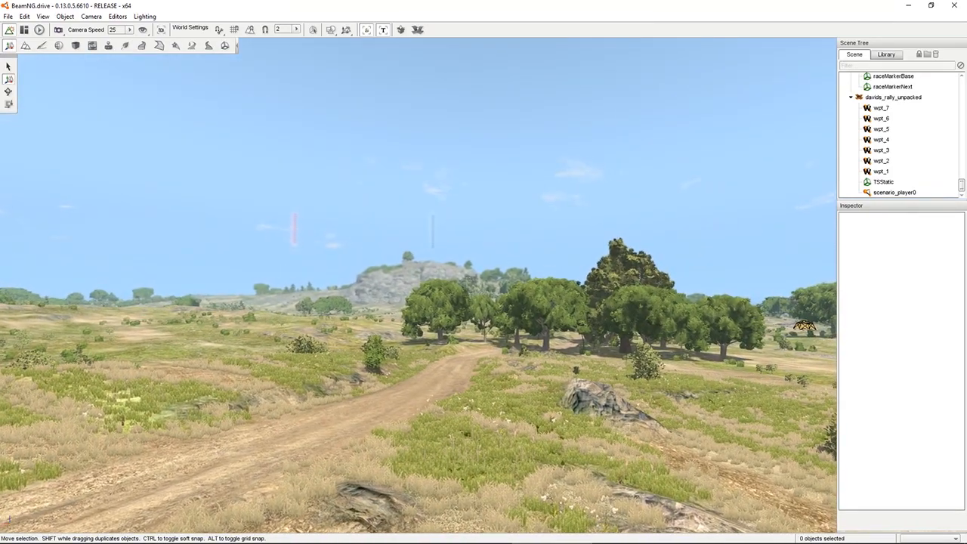
right_click_drag(596, 400, 613, 399)
key("w")
key("a")
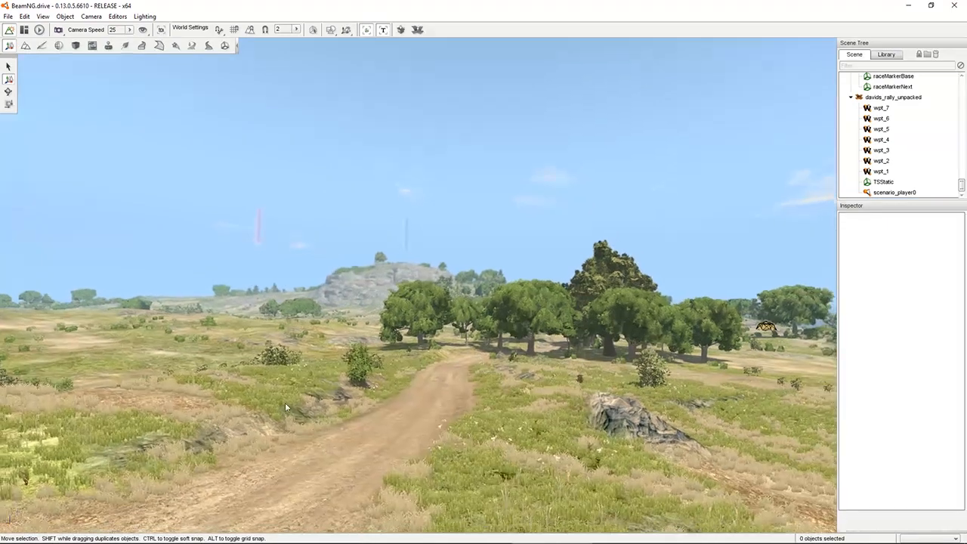
Switch to Notepad++, remove wpt_8 and wpt_9 from the lapConfig list in davids_rally.json, and save the file
mouse_move(456, 539)
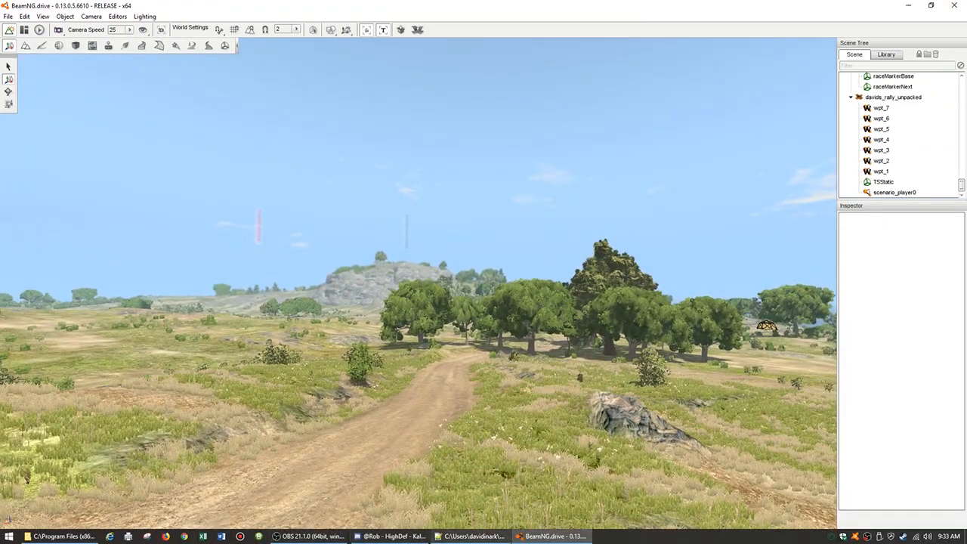
left_click(473, 539)
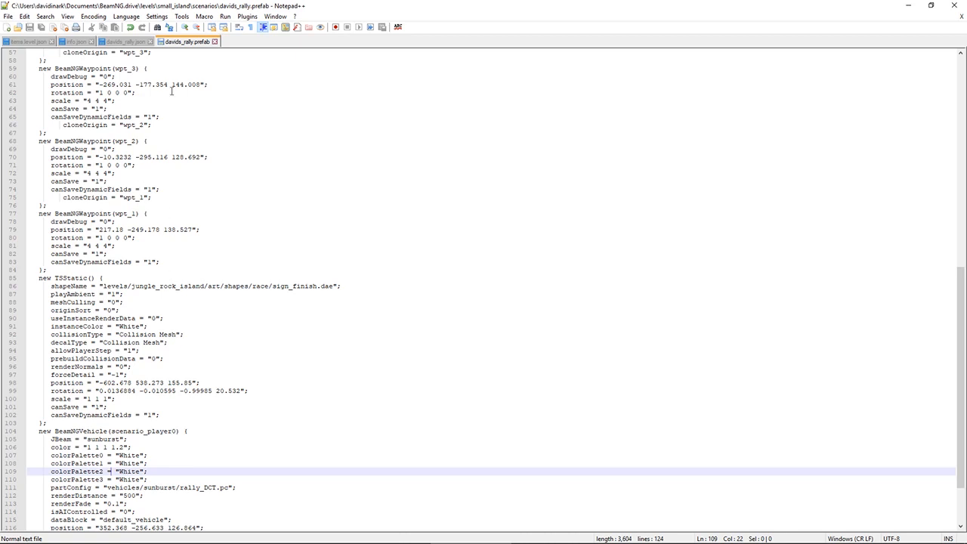
left_click(124, 41)
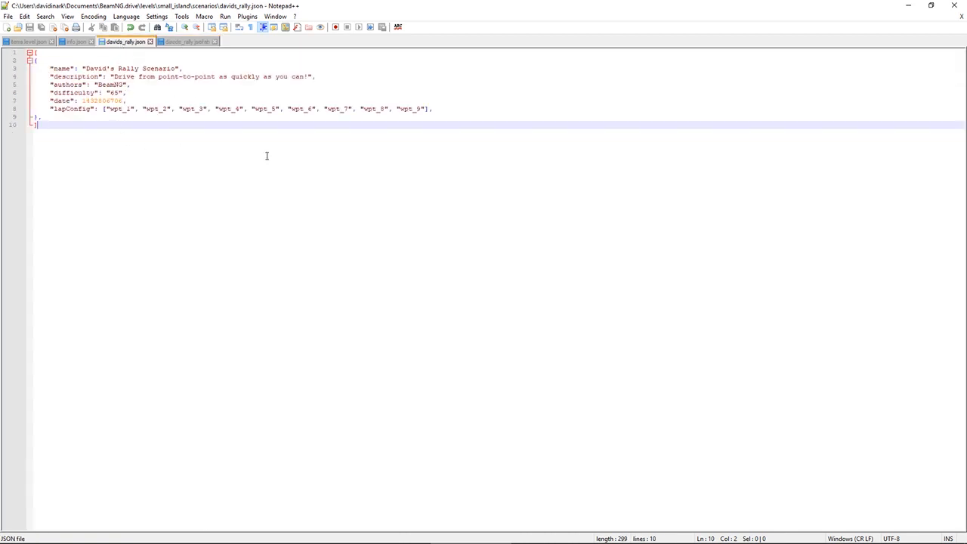
left_click(352, 111)
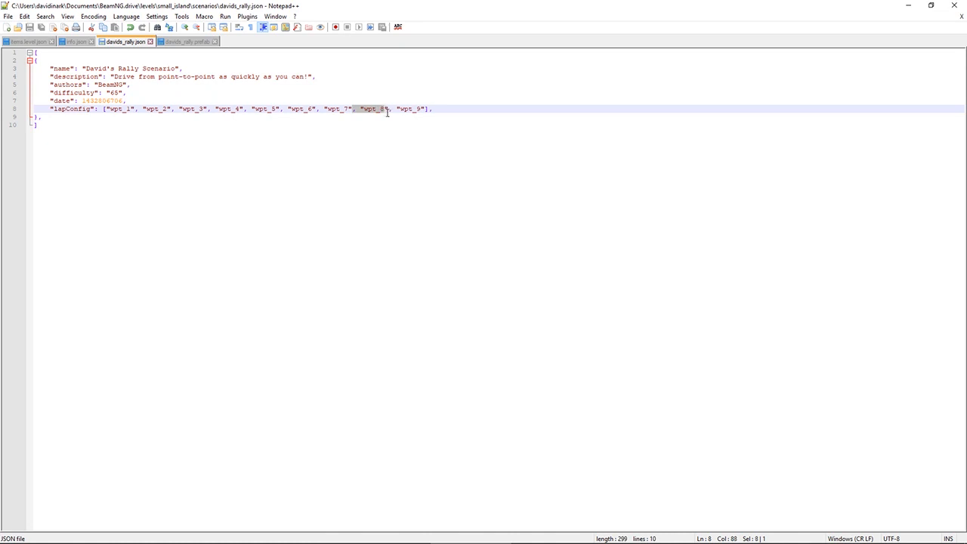
mouse_move(388, 111)
left_mouse_down()
mouse_move(410, 115)
mouse_move(402, 110)
left_mouse_up()
key("Delete")
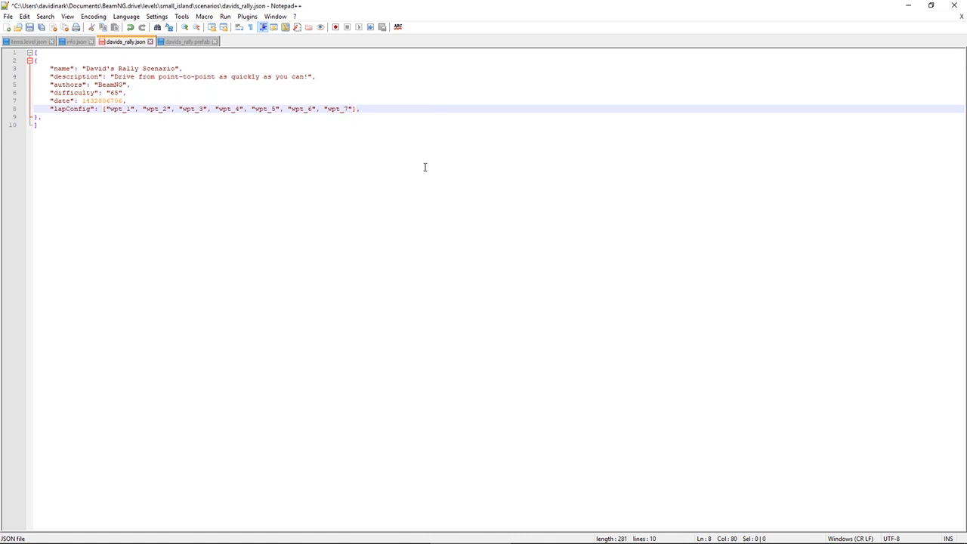
left_click(30, 30)
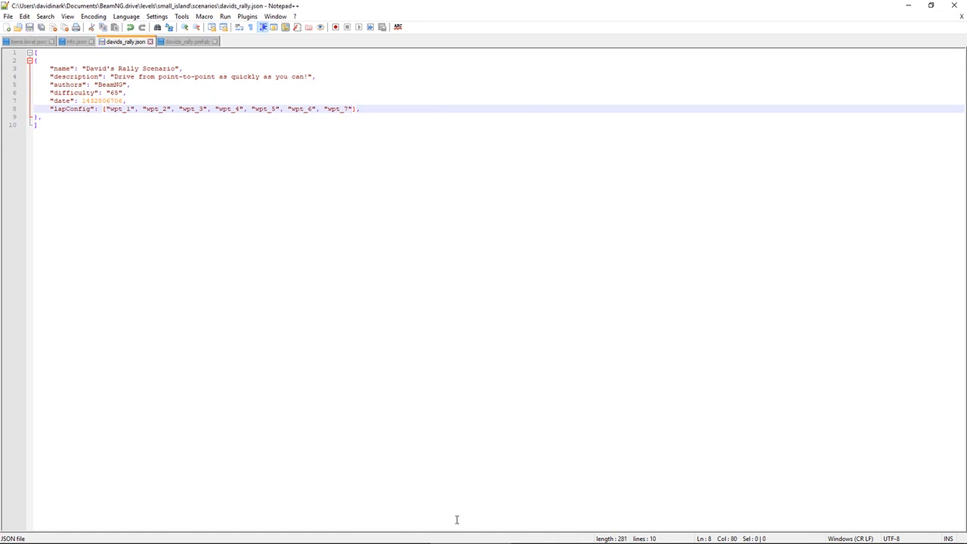
Return to the BeamNG.drive world editor and delete the TSStatic finish sign from the davids_rally_unpacked group
left_click(550, 535)
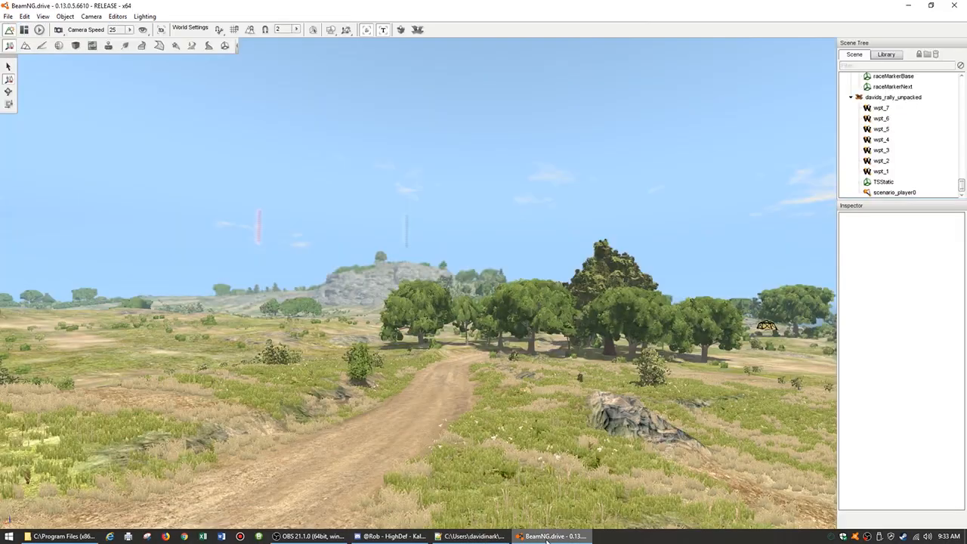
right_click_drag(419, 287, 563, 272)
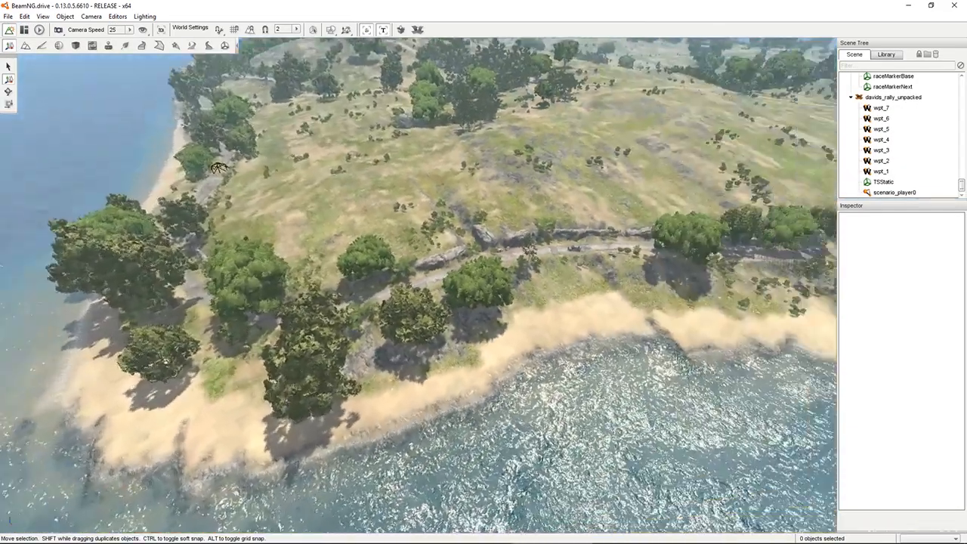
right_click_drag(483, 287, 358, 275)
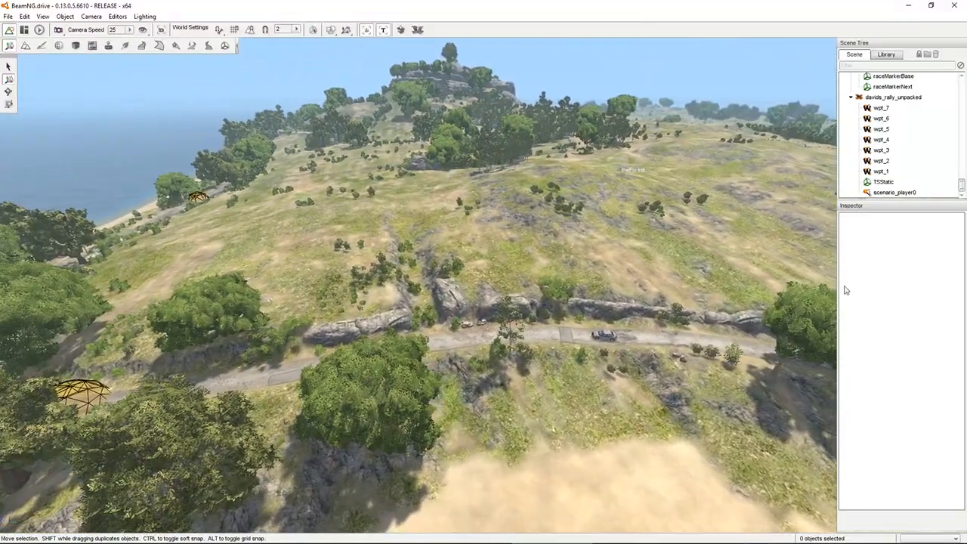
left_click(881, 183)
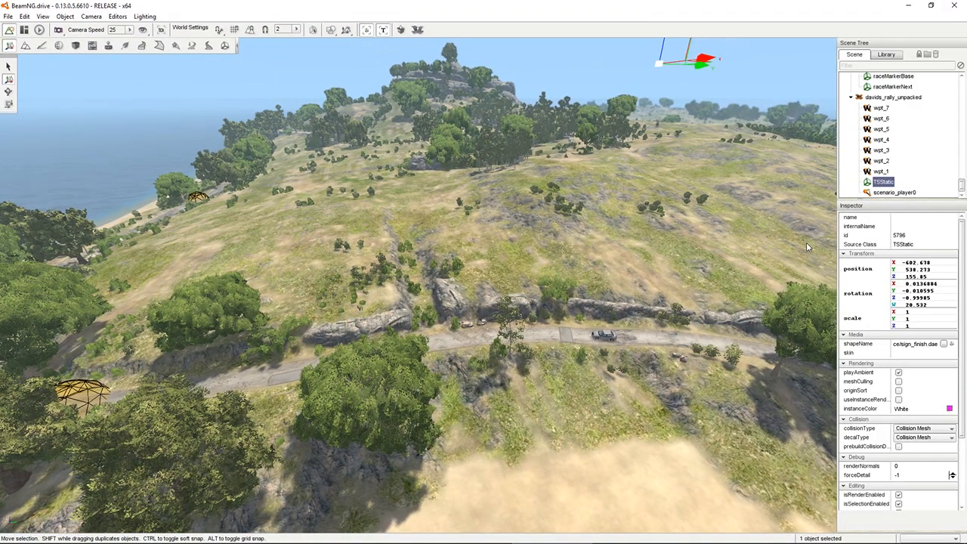
key("Delete")
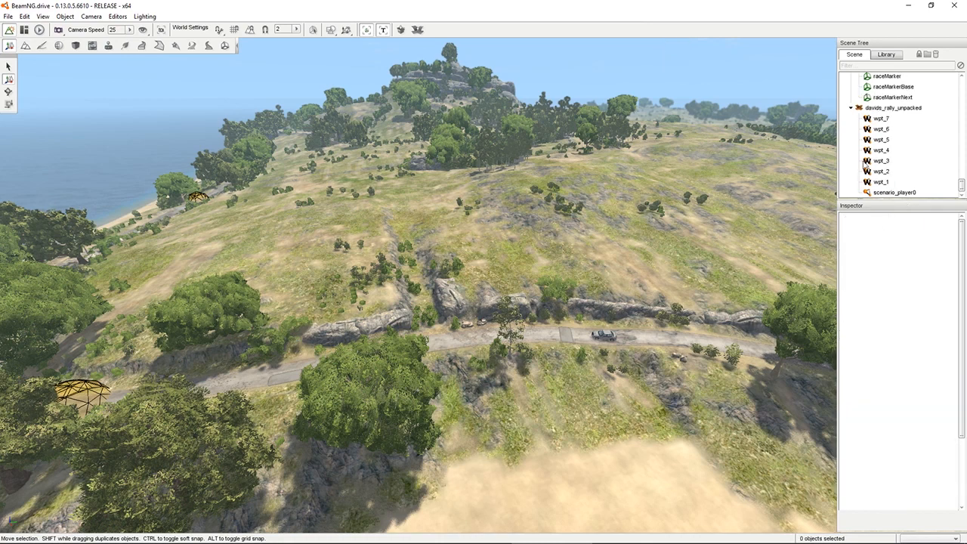
Pack the davids_rally_unpacked group as a prefab, overwriting davids_rally.prefab in the levels\small_island\scenarios folder
right_click(884, 109)
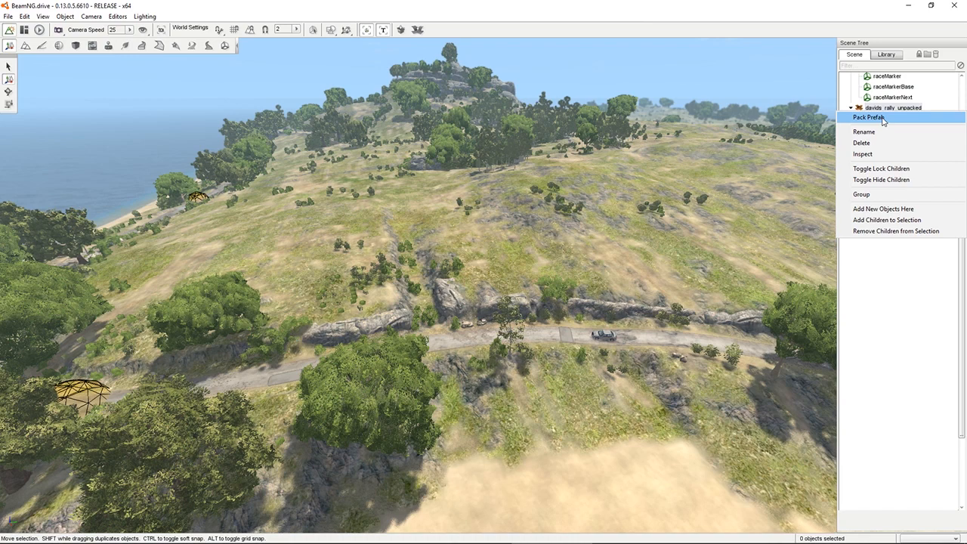
left_click(882, 118)
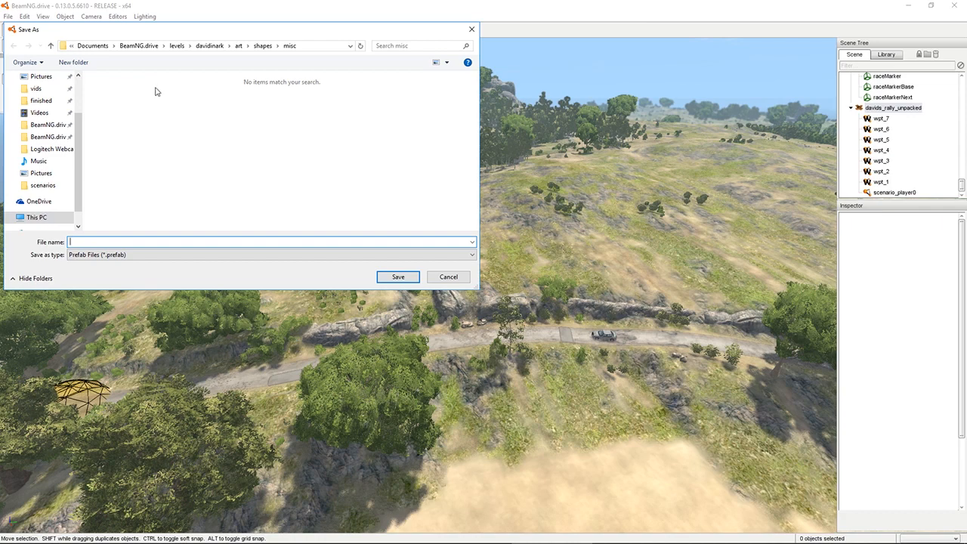
left_click(210, 46)
left_click(204, 48)
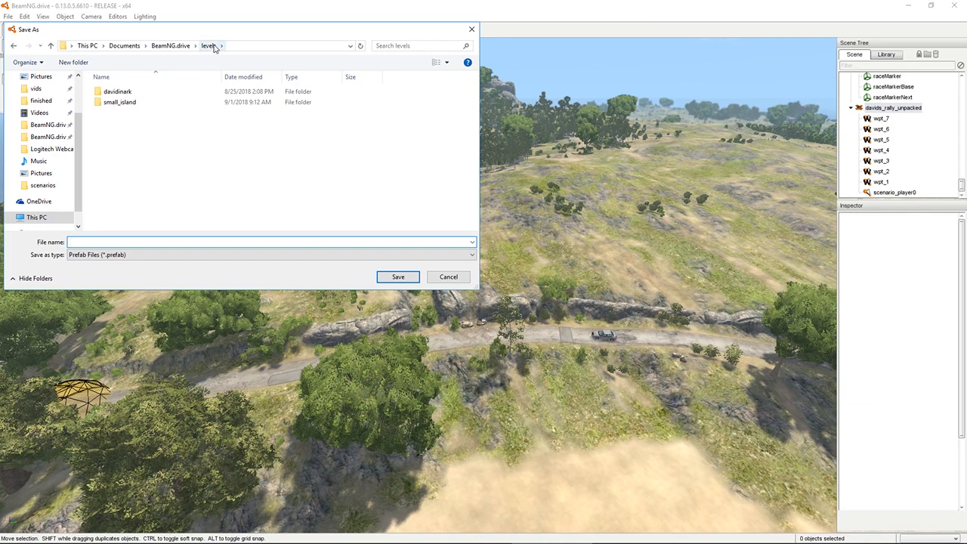
double_click(121, 102)
double_click(115, 91)
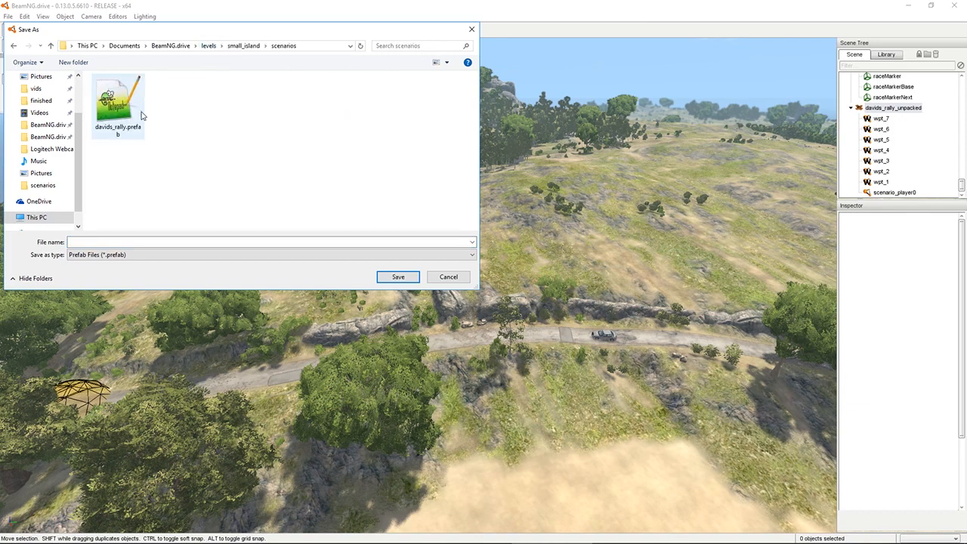
left_click(112, 113)
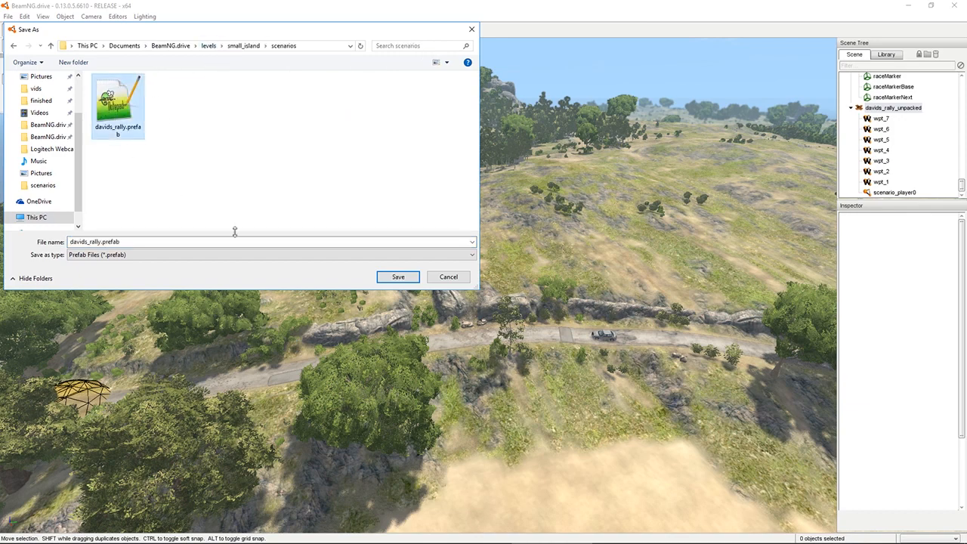
left_click(409, 279)
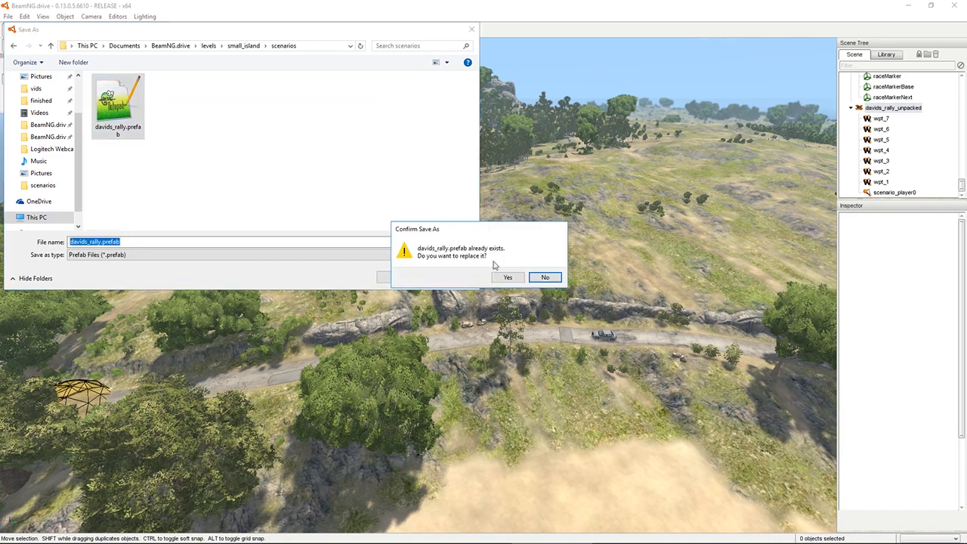
left_click(507, 278)
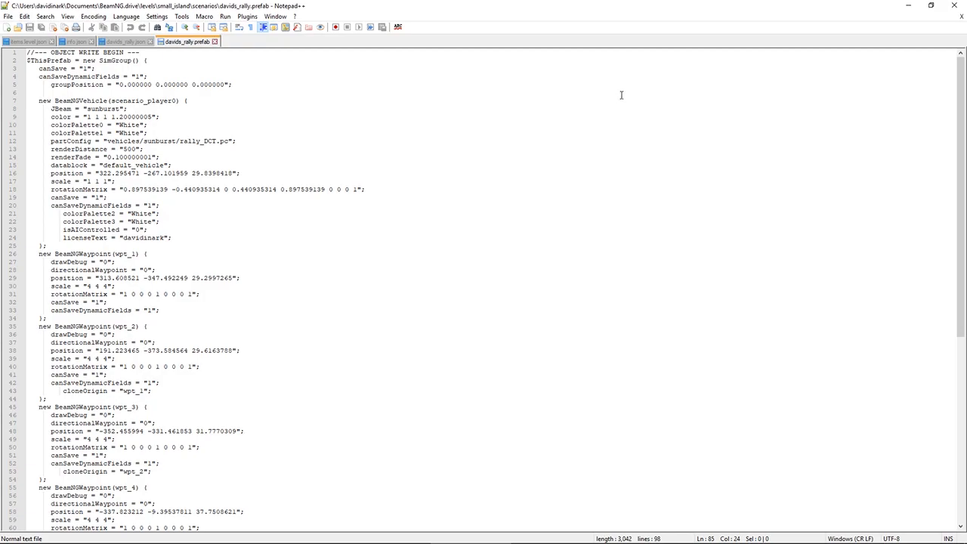
Minimize Notepad++ and launch BeamNG.drive again through Steam
left_click(909, 5)
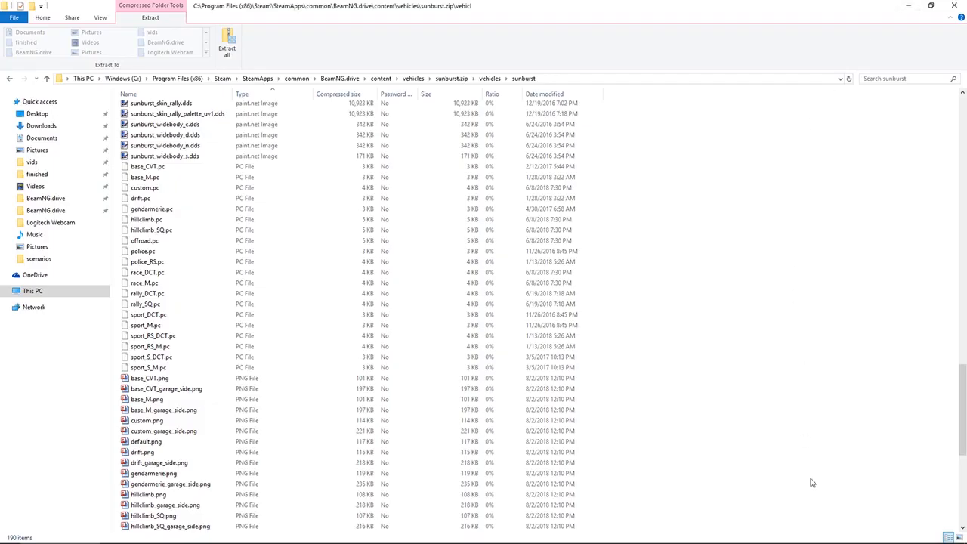
right_click(904, 537)
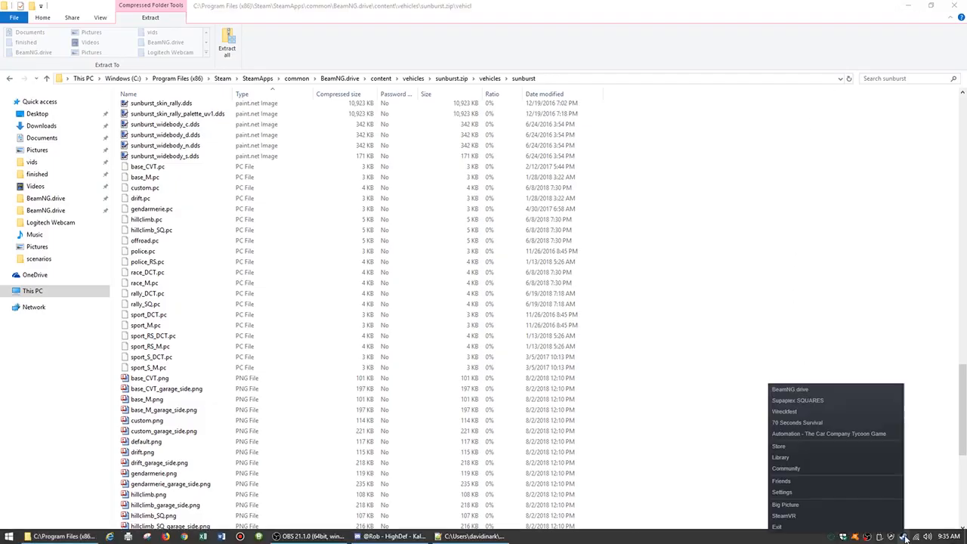
left_click(790, 390)
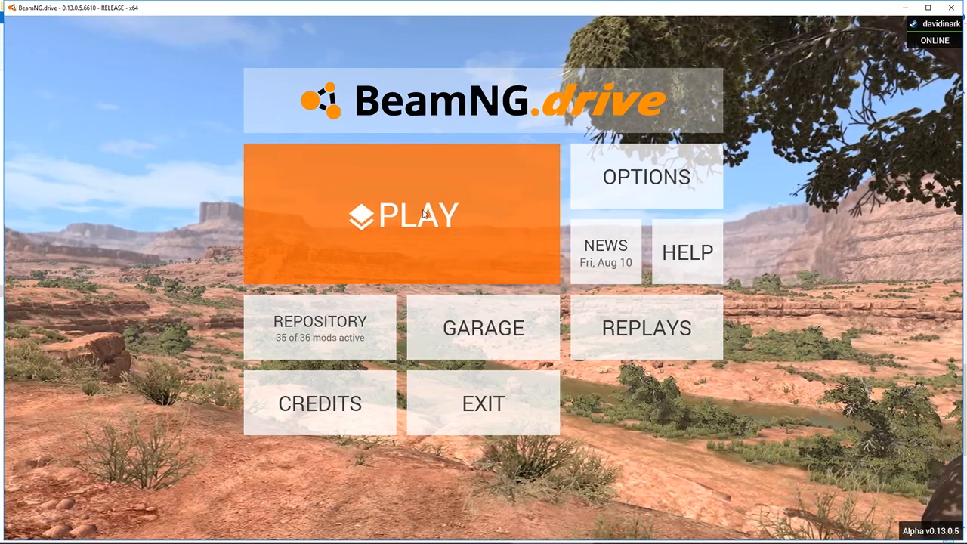
Filter the scenario list by "dav" and load David's Rally Scenario on Small Island, USA
left_click(423, 212)
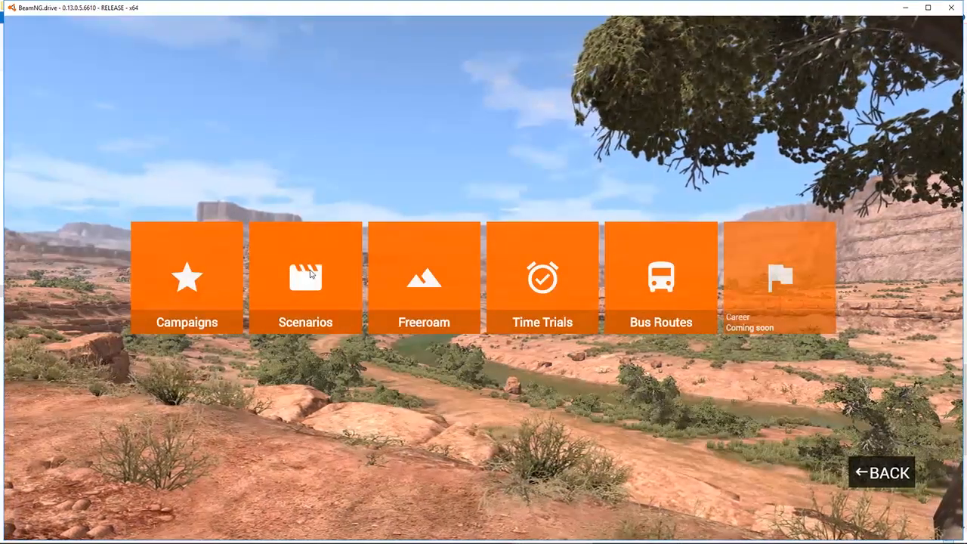
left_click(311, 273)
type("d")
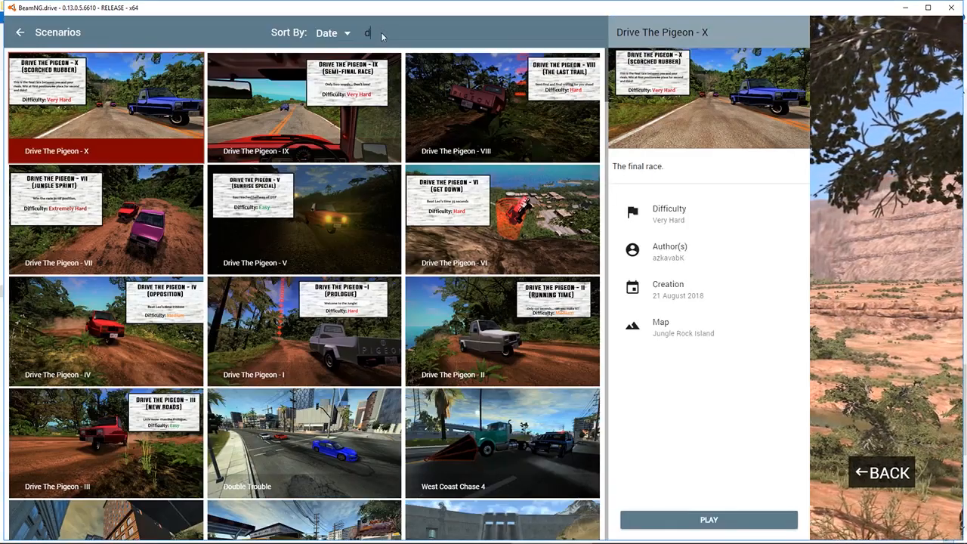
type("av")
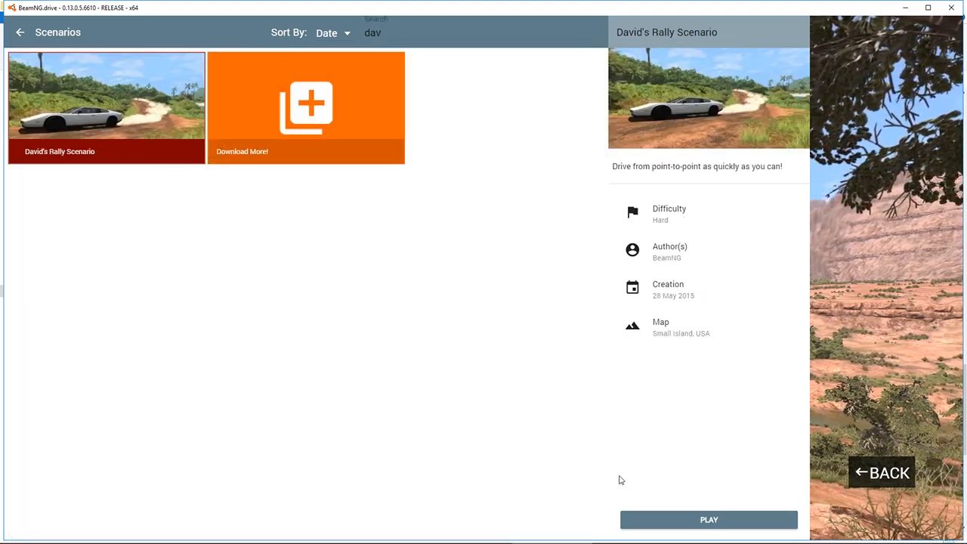
left_click(698, 519)
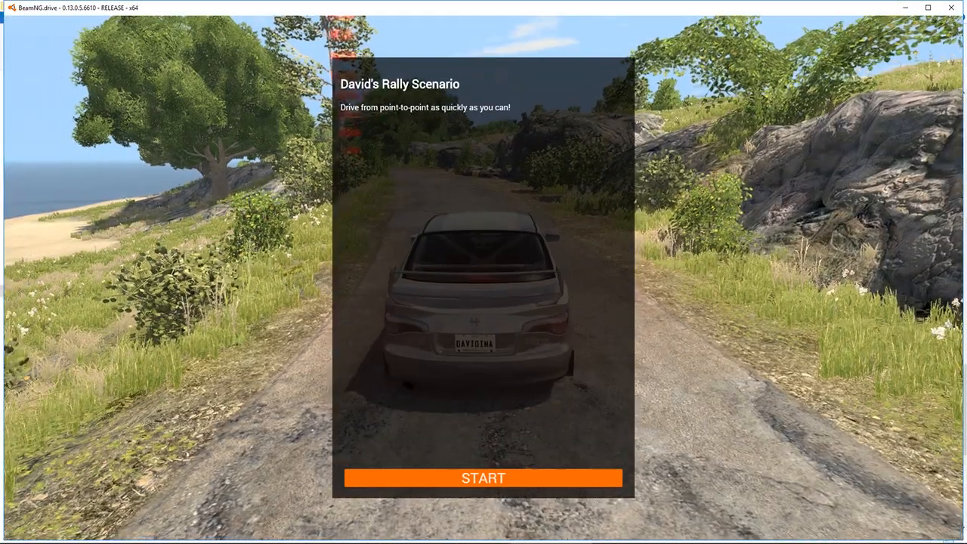
Switch from the scenario's start screen to photo mode and frame the car from its rear right side with the road ahead
key("Escape")
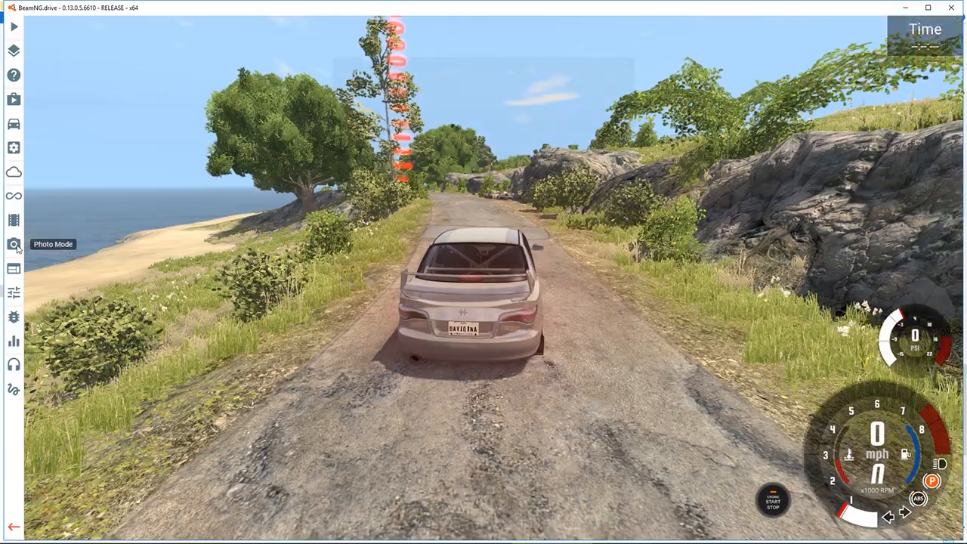
left_click(14, 244)
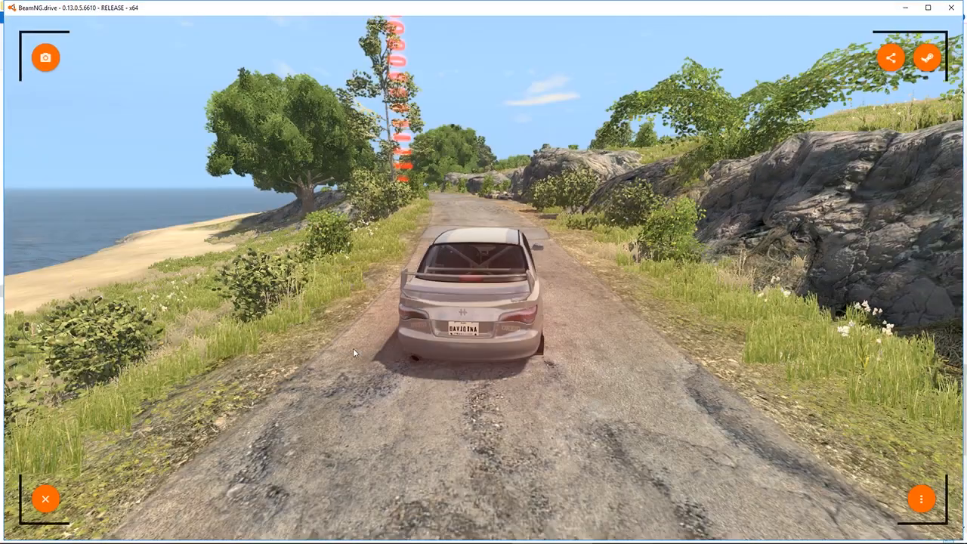
right_click_drag(353, 352, 266, 312)
key("d")
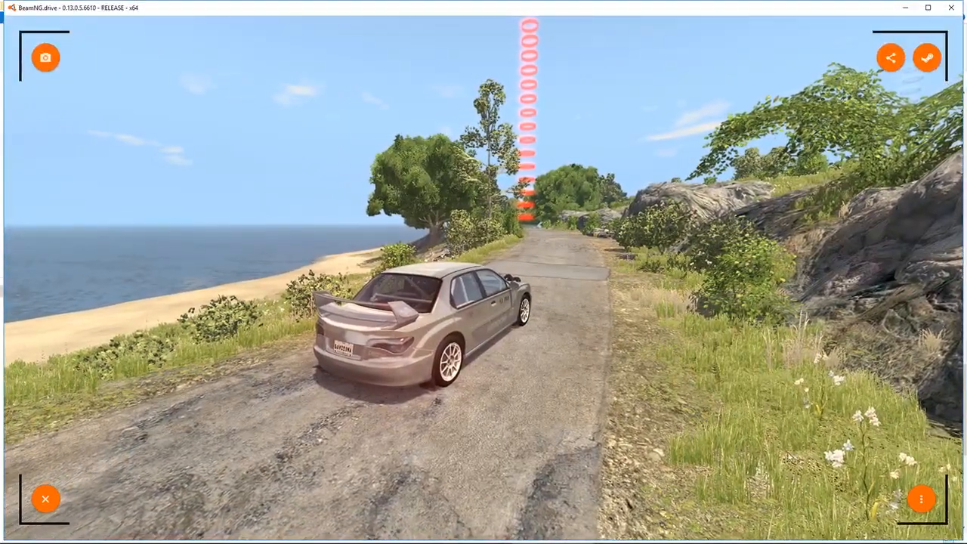
Narrow the photo camera's field of view to 55.5 and take a screenshot of the car
left_click(924, 500)
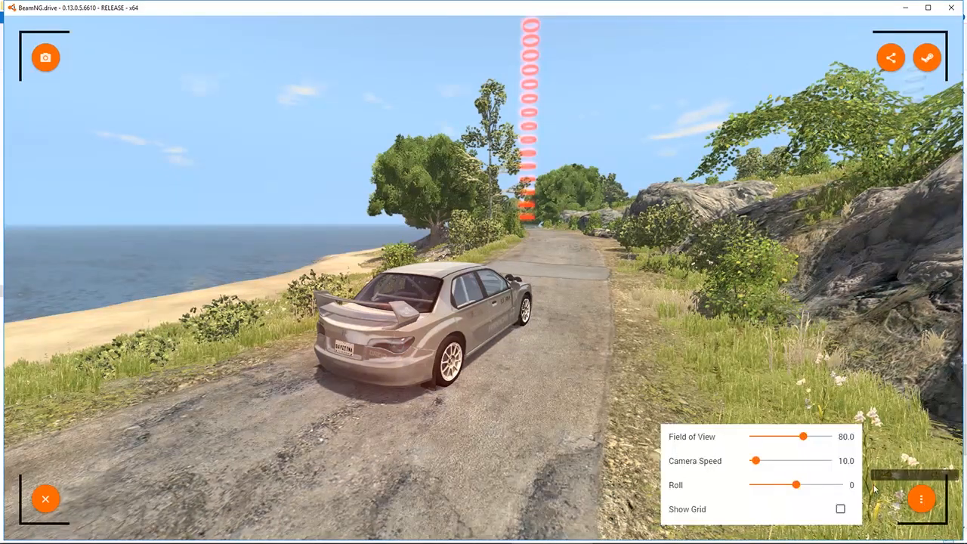
left_click_drag(804, 438, 786, 442)
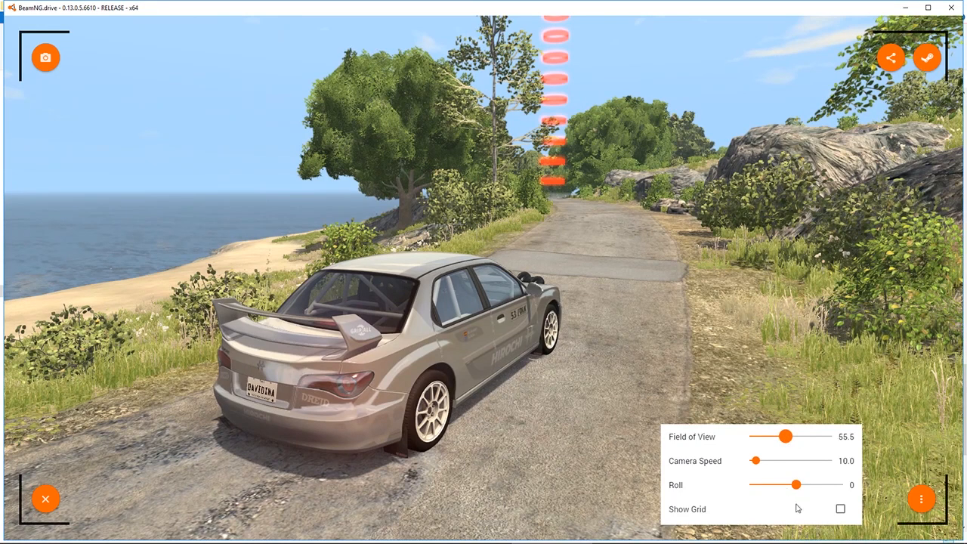
left_click(923, 500)
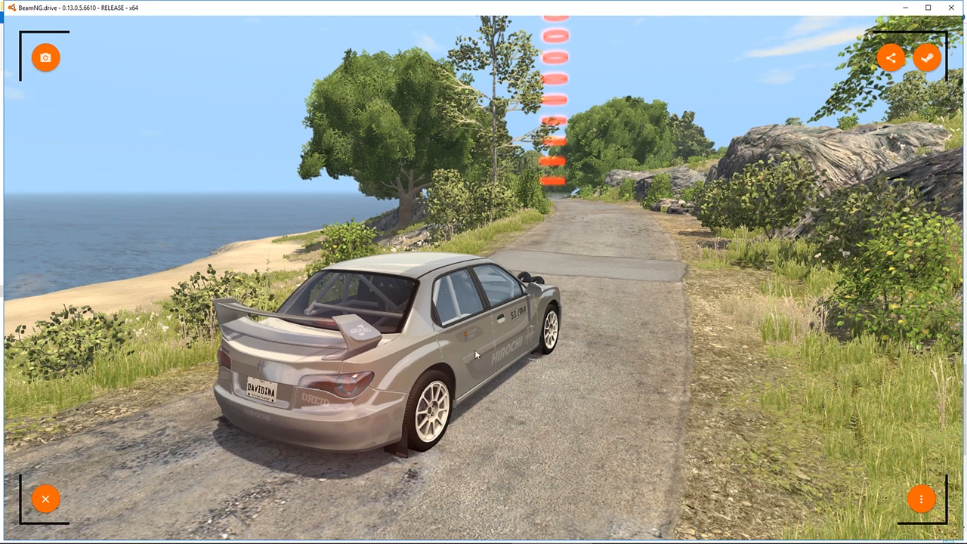
left_click(46, 60)
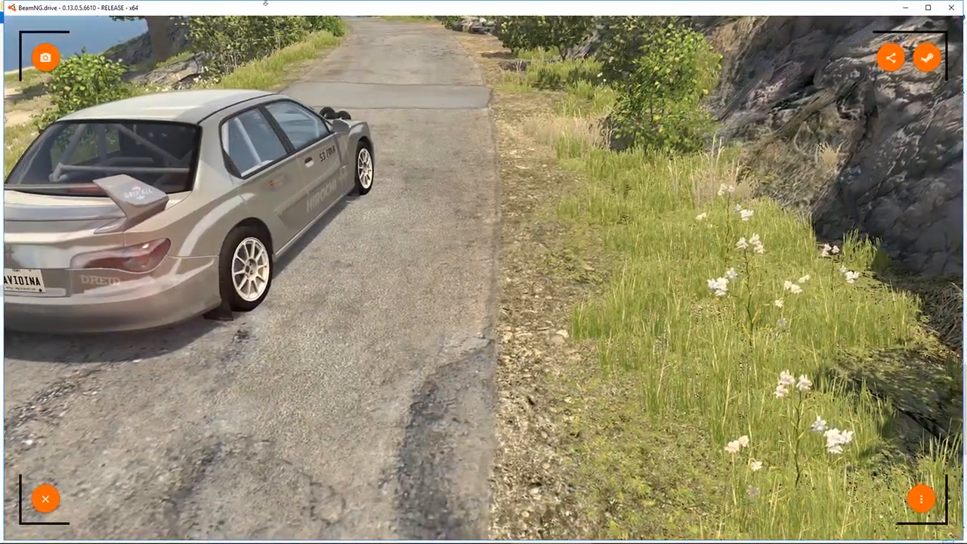
Leave photo mode, bring the camera back behind the car, and resume the paused simulation
left_click(53, 498)
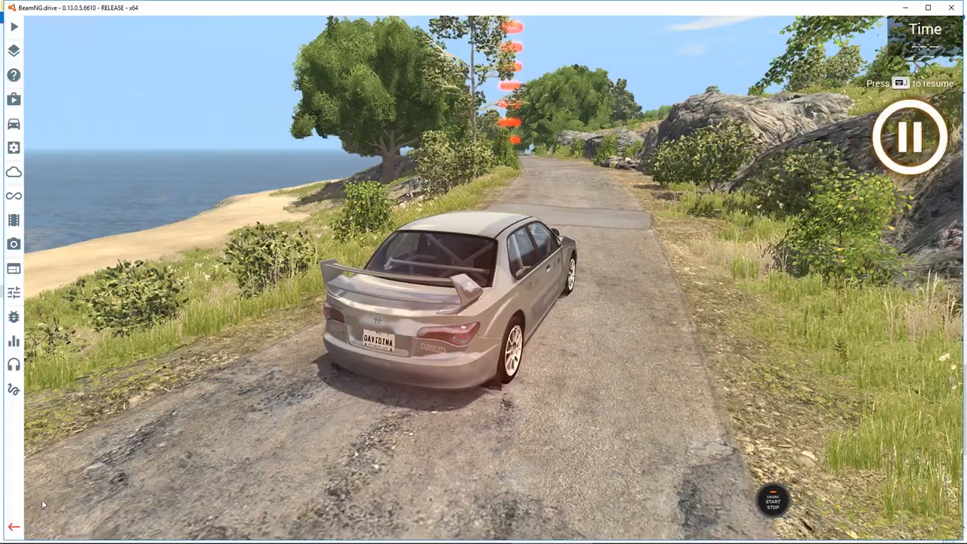
right_click_drag(234, 445, 287, 448)
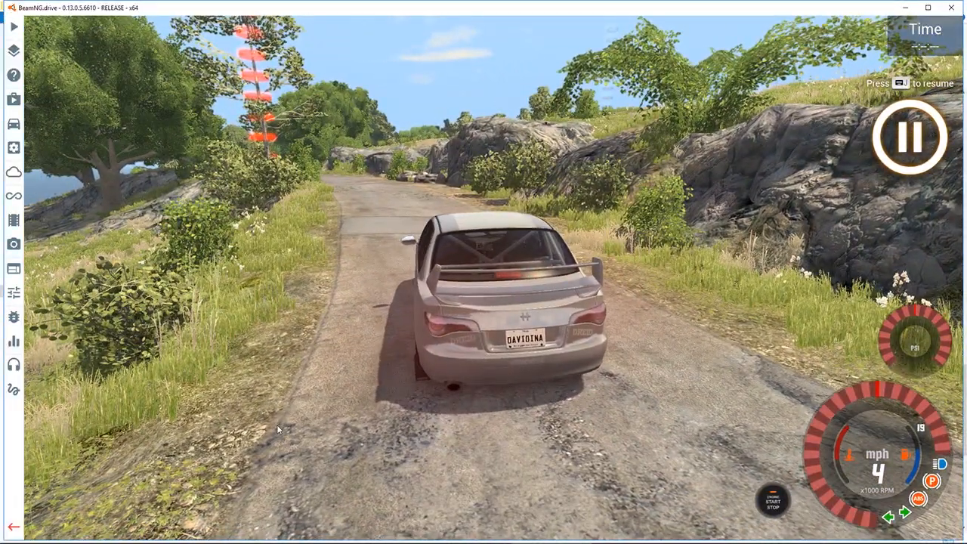
key("Escape")
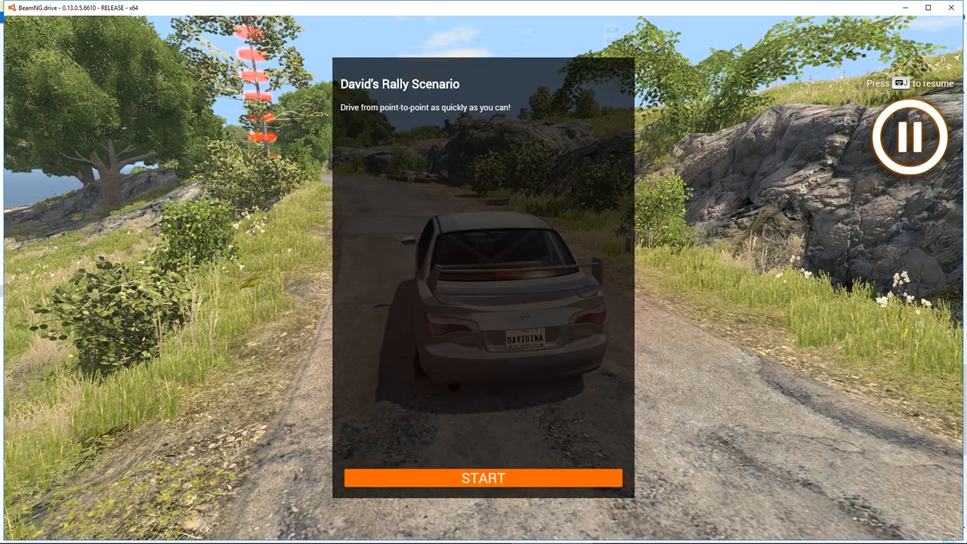
mouse_move(468, 542)
key("Escape")
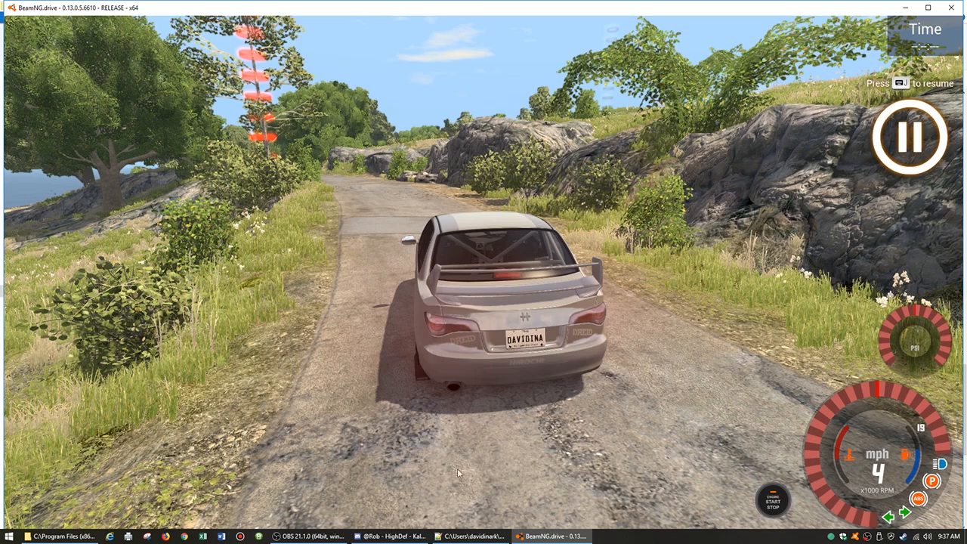
right_click_drag(458, 473, 490, 473)
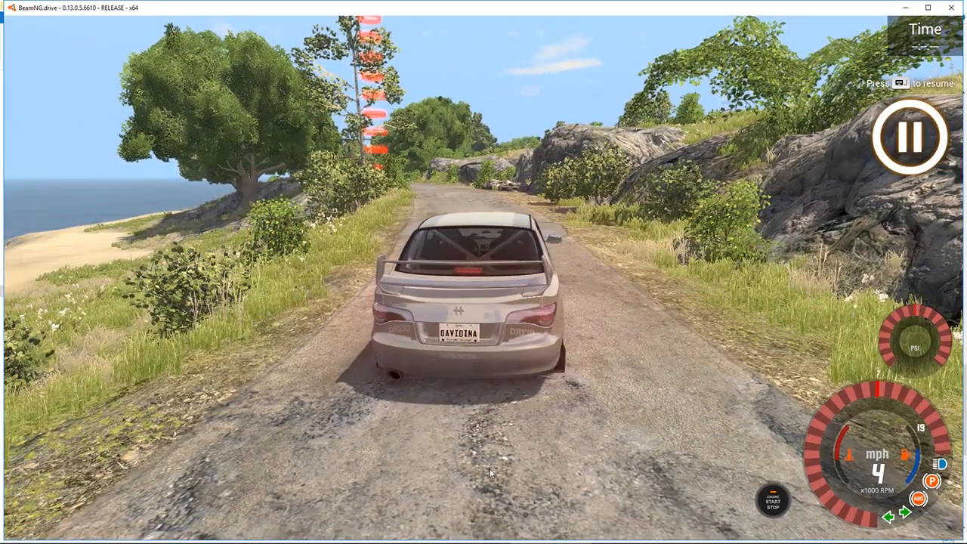
key("j")
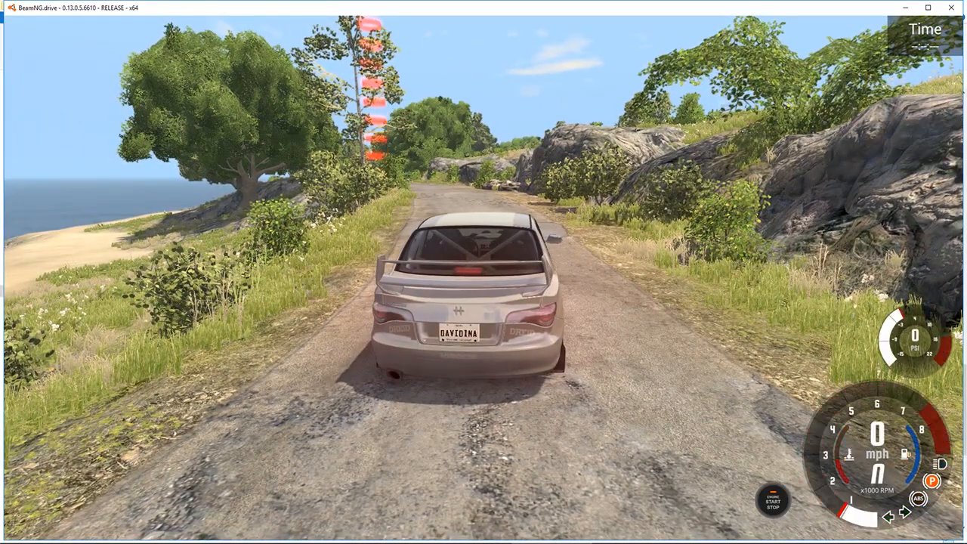
Start the rally, drive through the first checkpoint, and restart the scenario for a new run
key("Up")
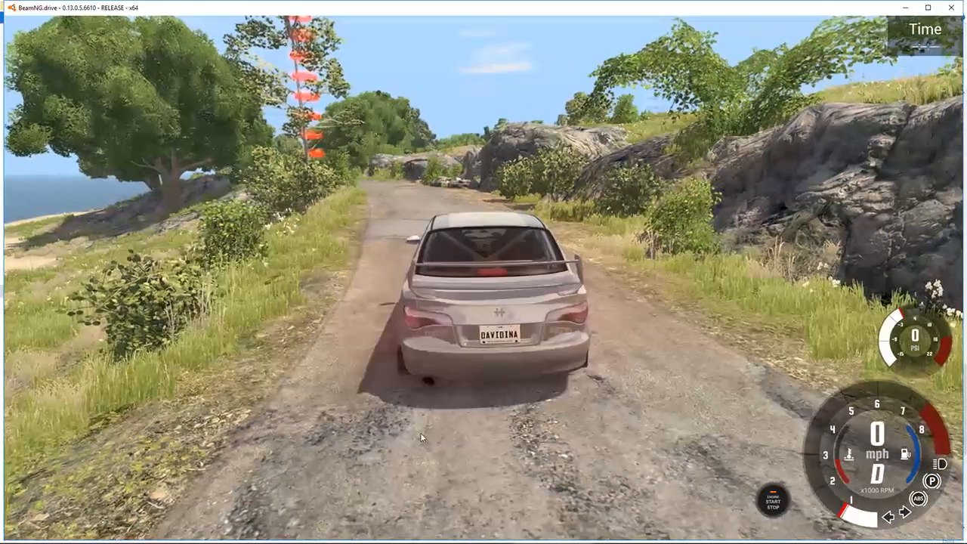
key("Return")
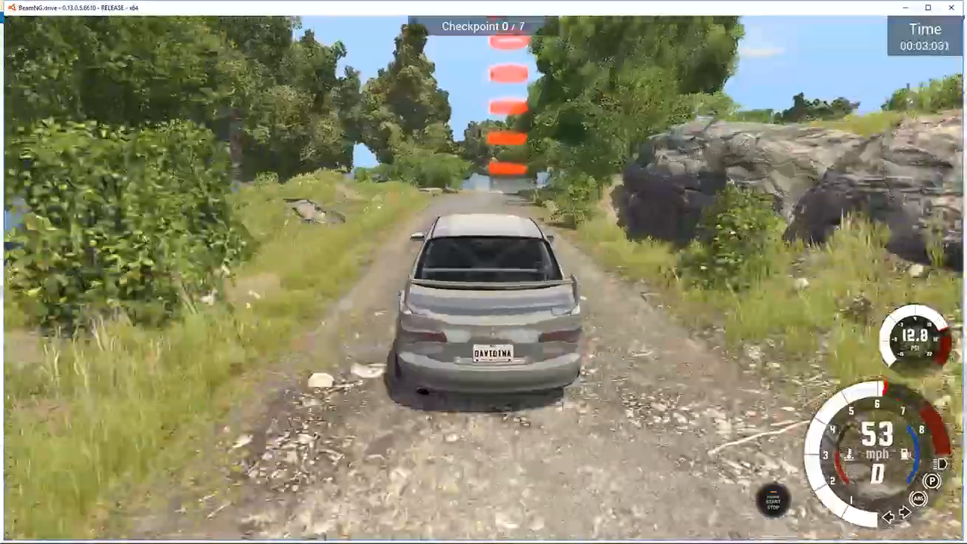
key("space")
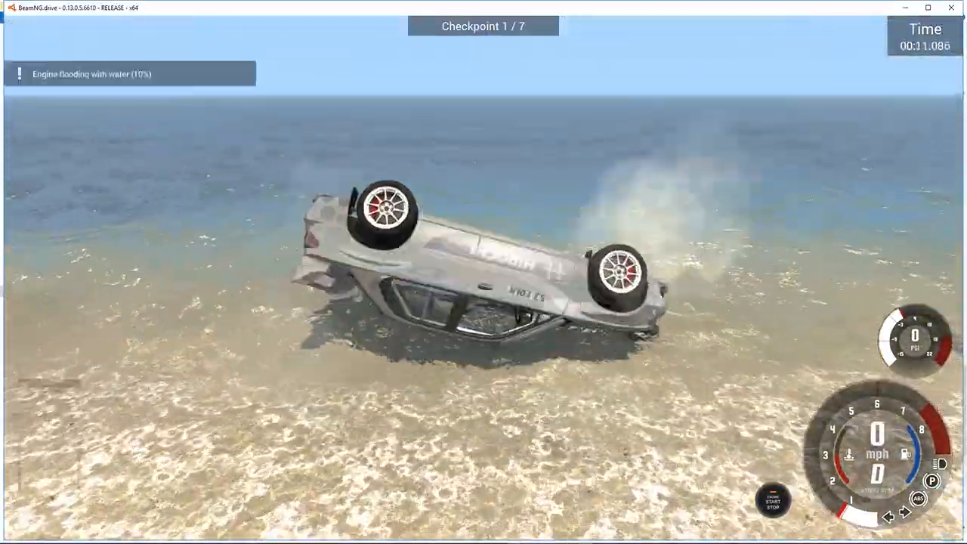
key("r")
key("Return")
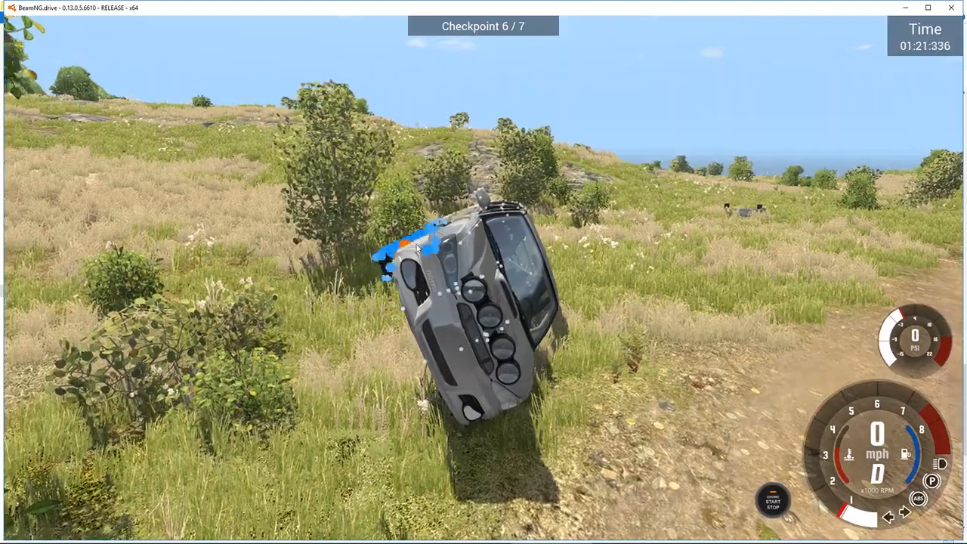
Pull the overturned car back onto its wheels, steer it onto the dirt road, and drive through the seventh checkpoint
left_click_drag(464, 227, 367, 280, "ctrl")
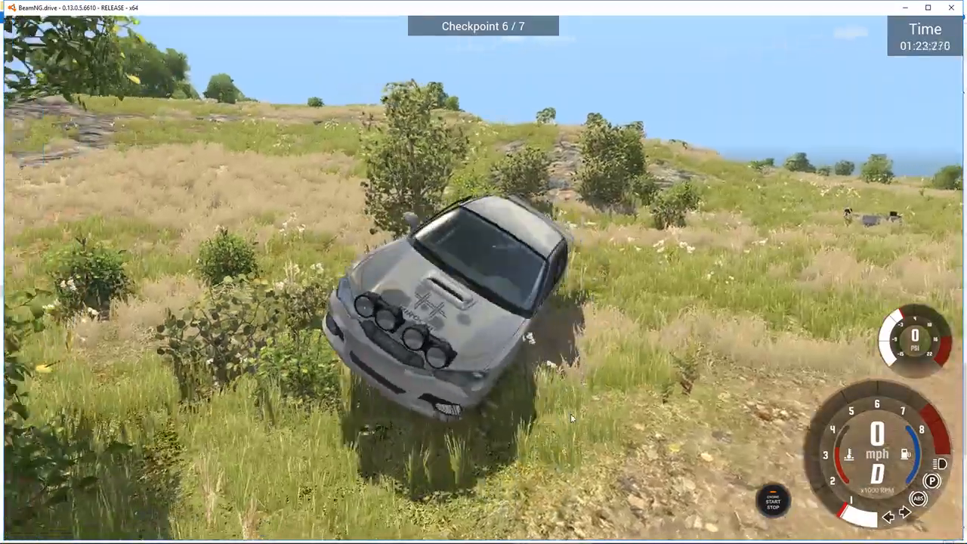
key("Up")
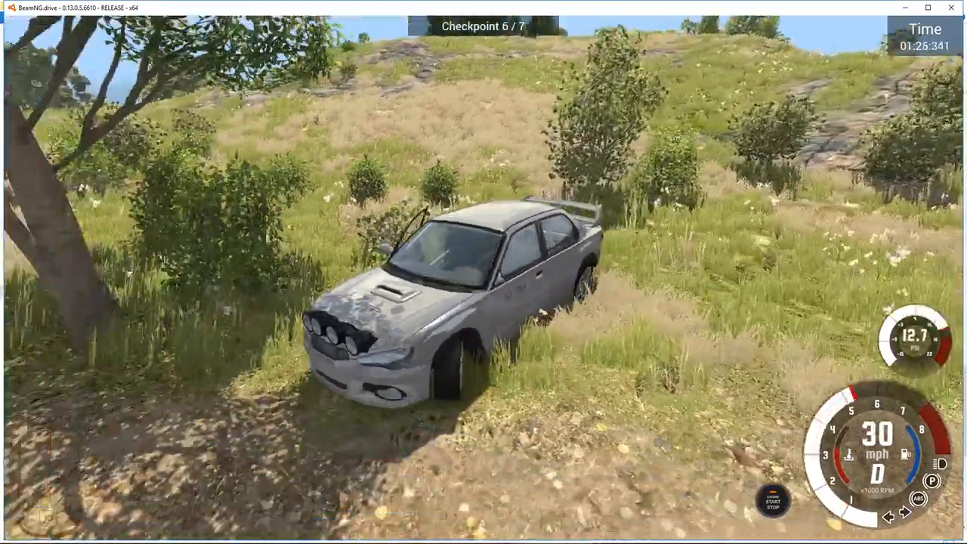
key("Up")
key("Left")
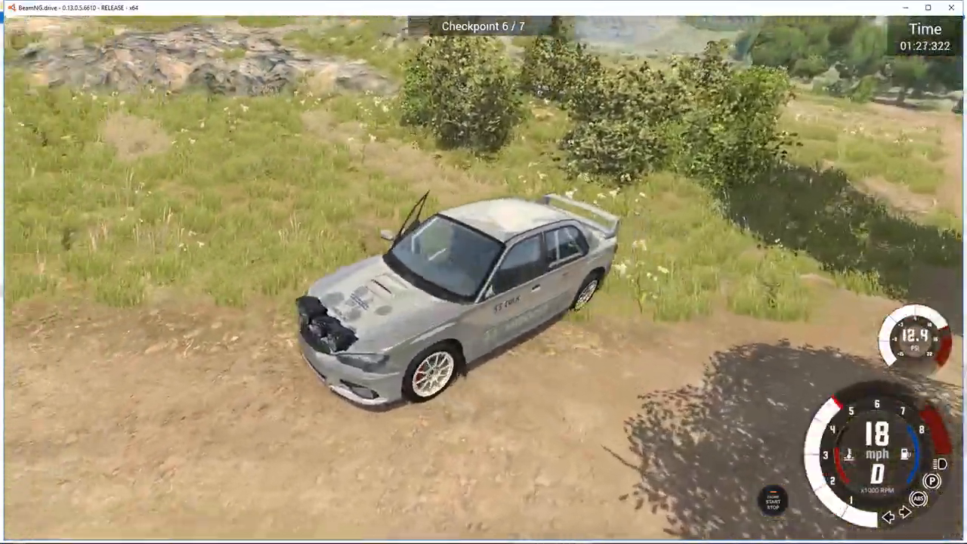
key("Up")
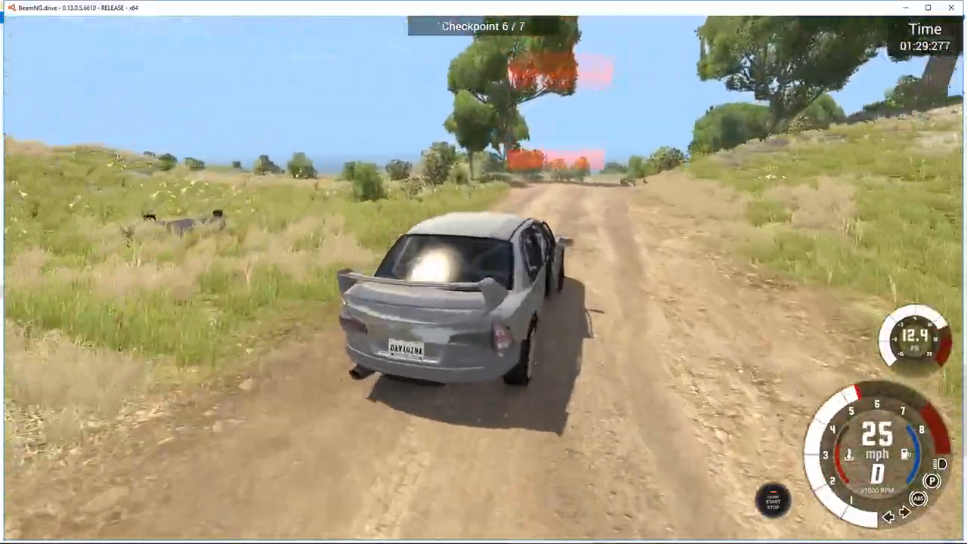
key("Up")
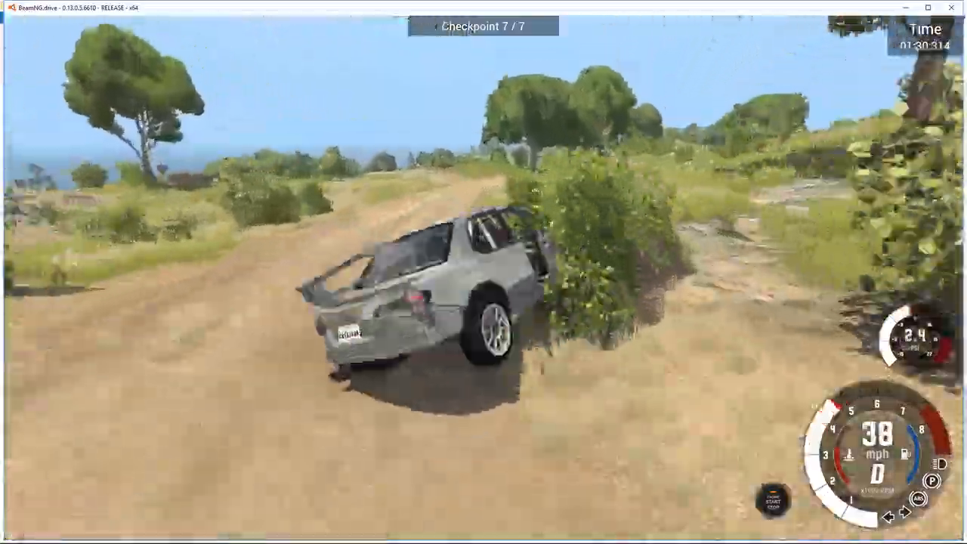